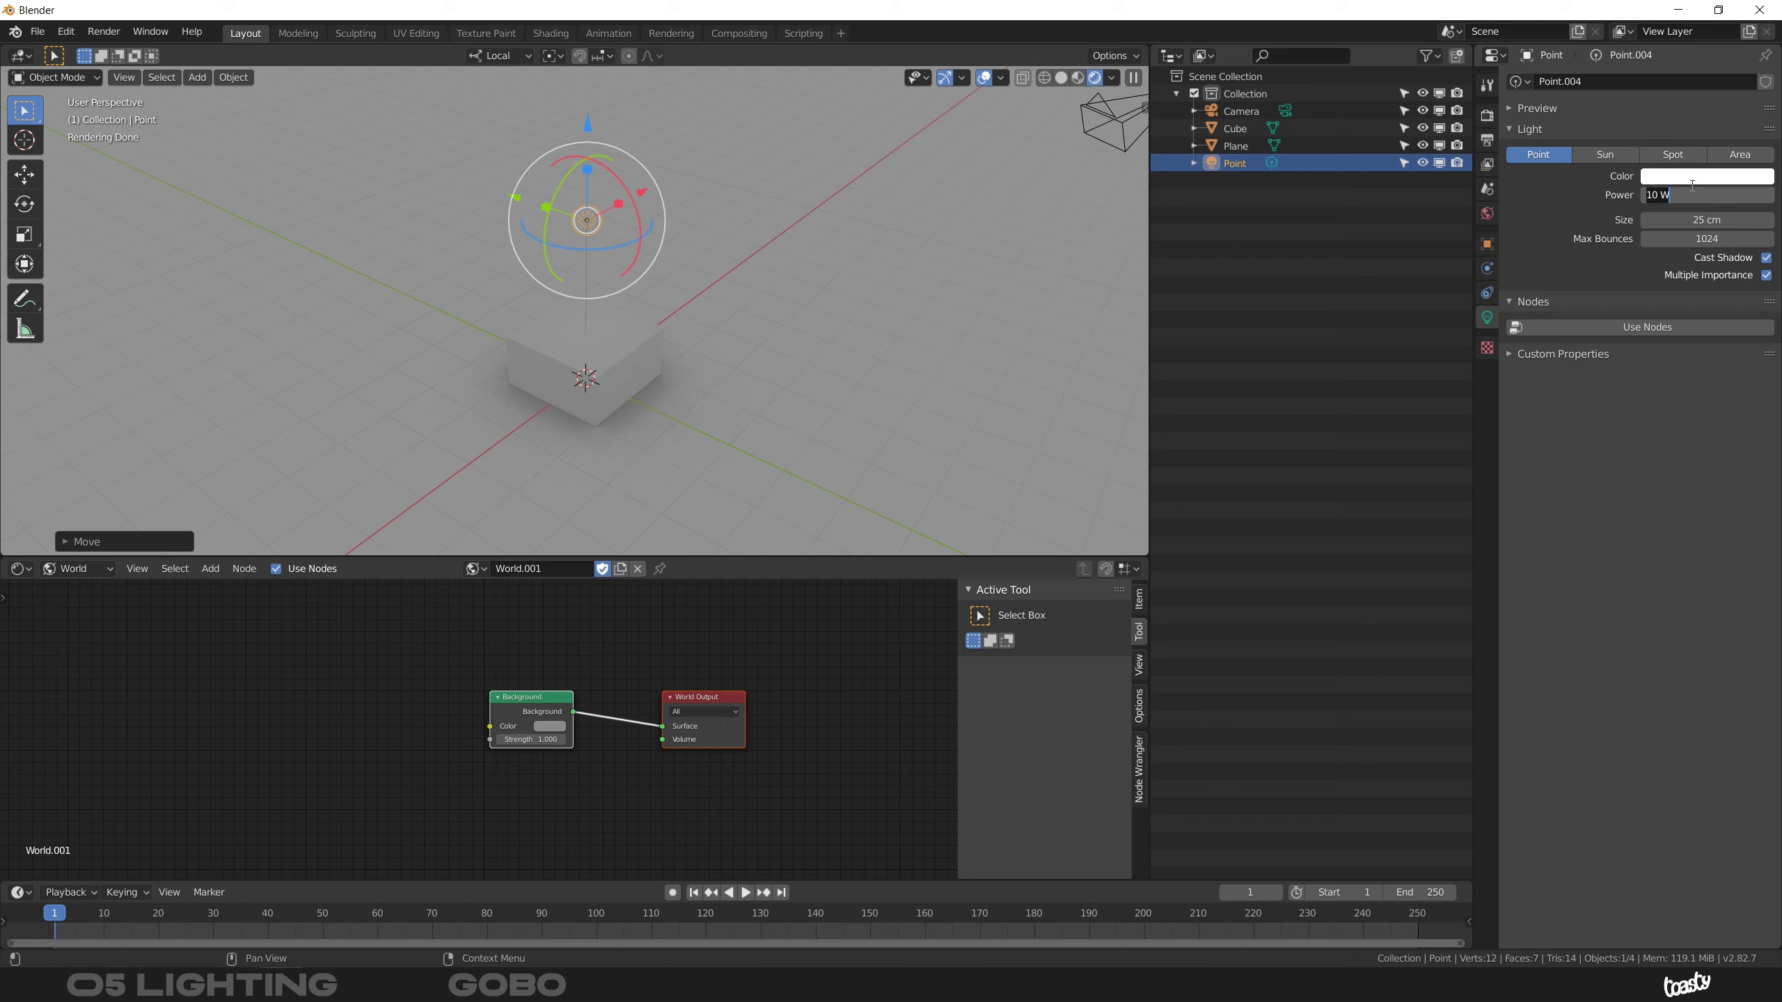
Set the point light's power to 100 W and its size to 0 cm.
{"action": "type", "text": "100"}
{"action": "key", "text": "Return"}
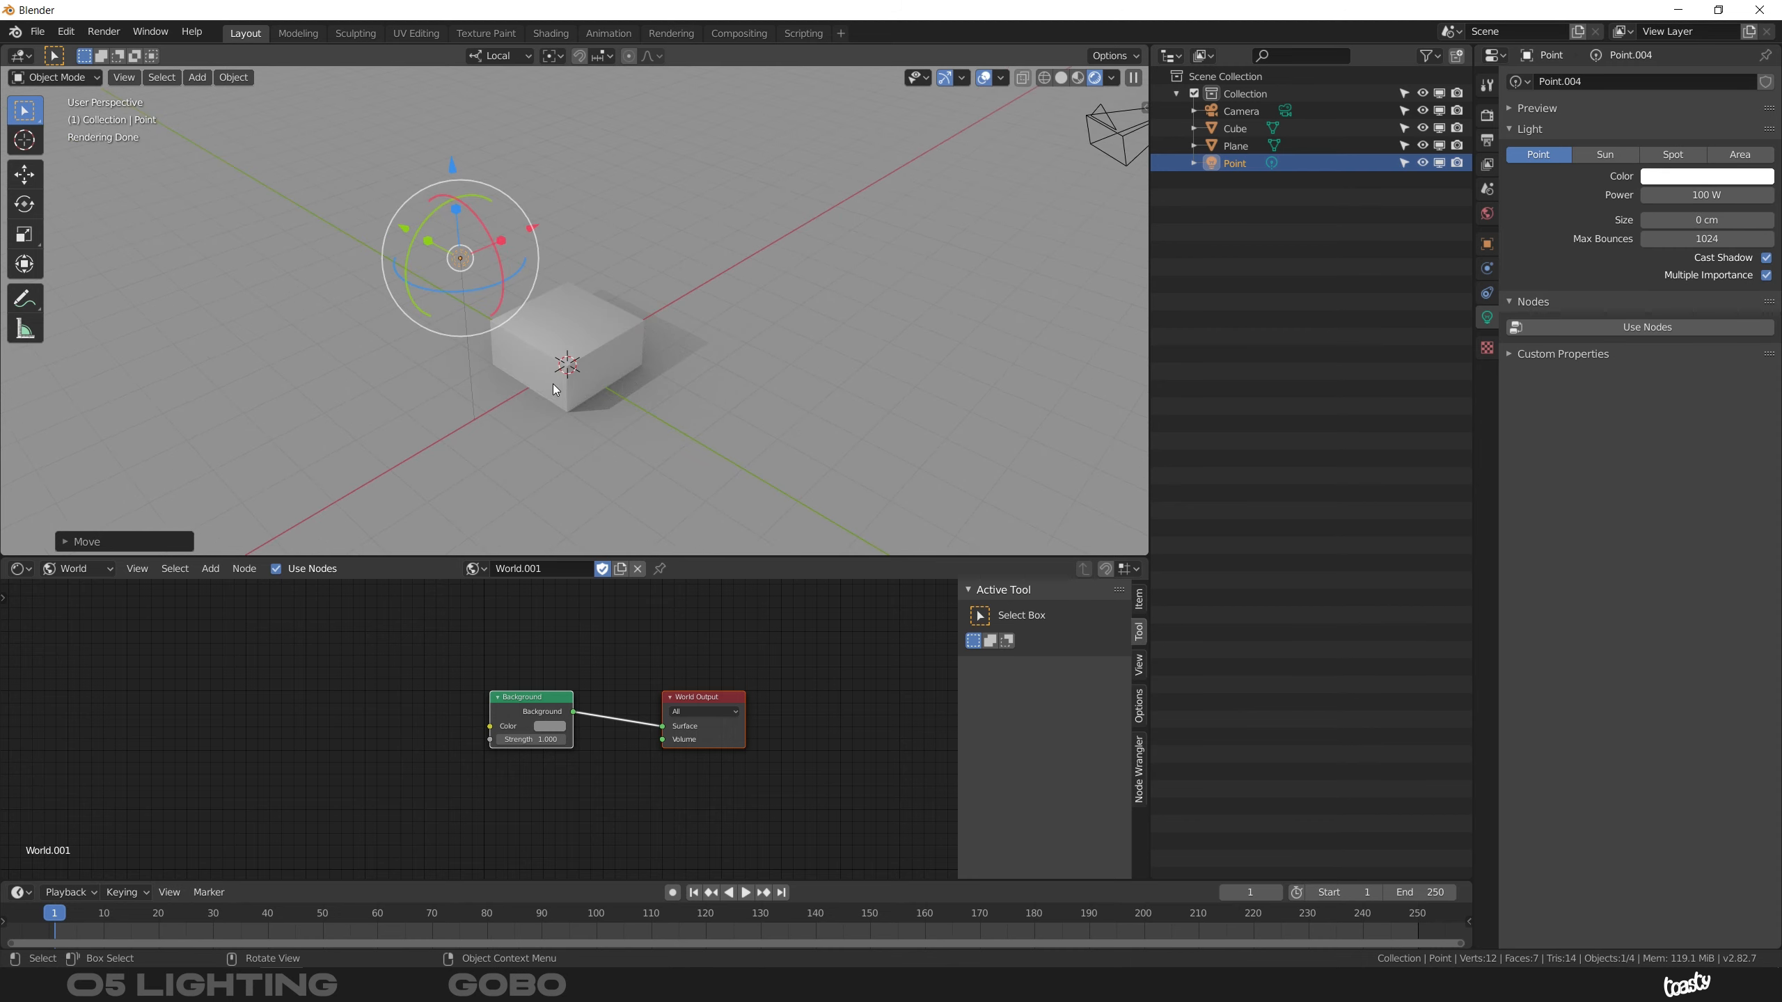
Add a mesh plane and raise it vertically above the cube.
{"action": "scroll", "coordinate": [489, 316], "scroll_direction": "up", "scroll_amount": 1}
{"action": "key", "text": "shift+a"}
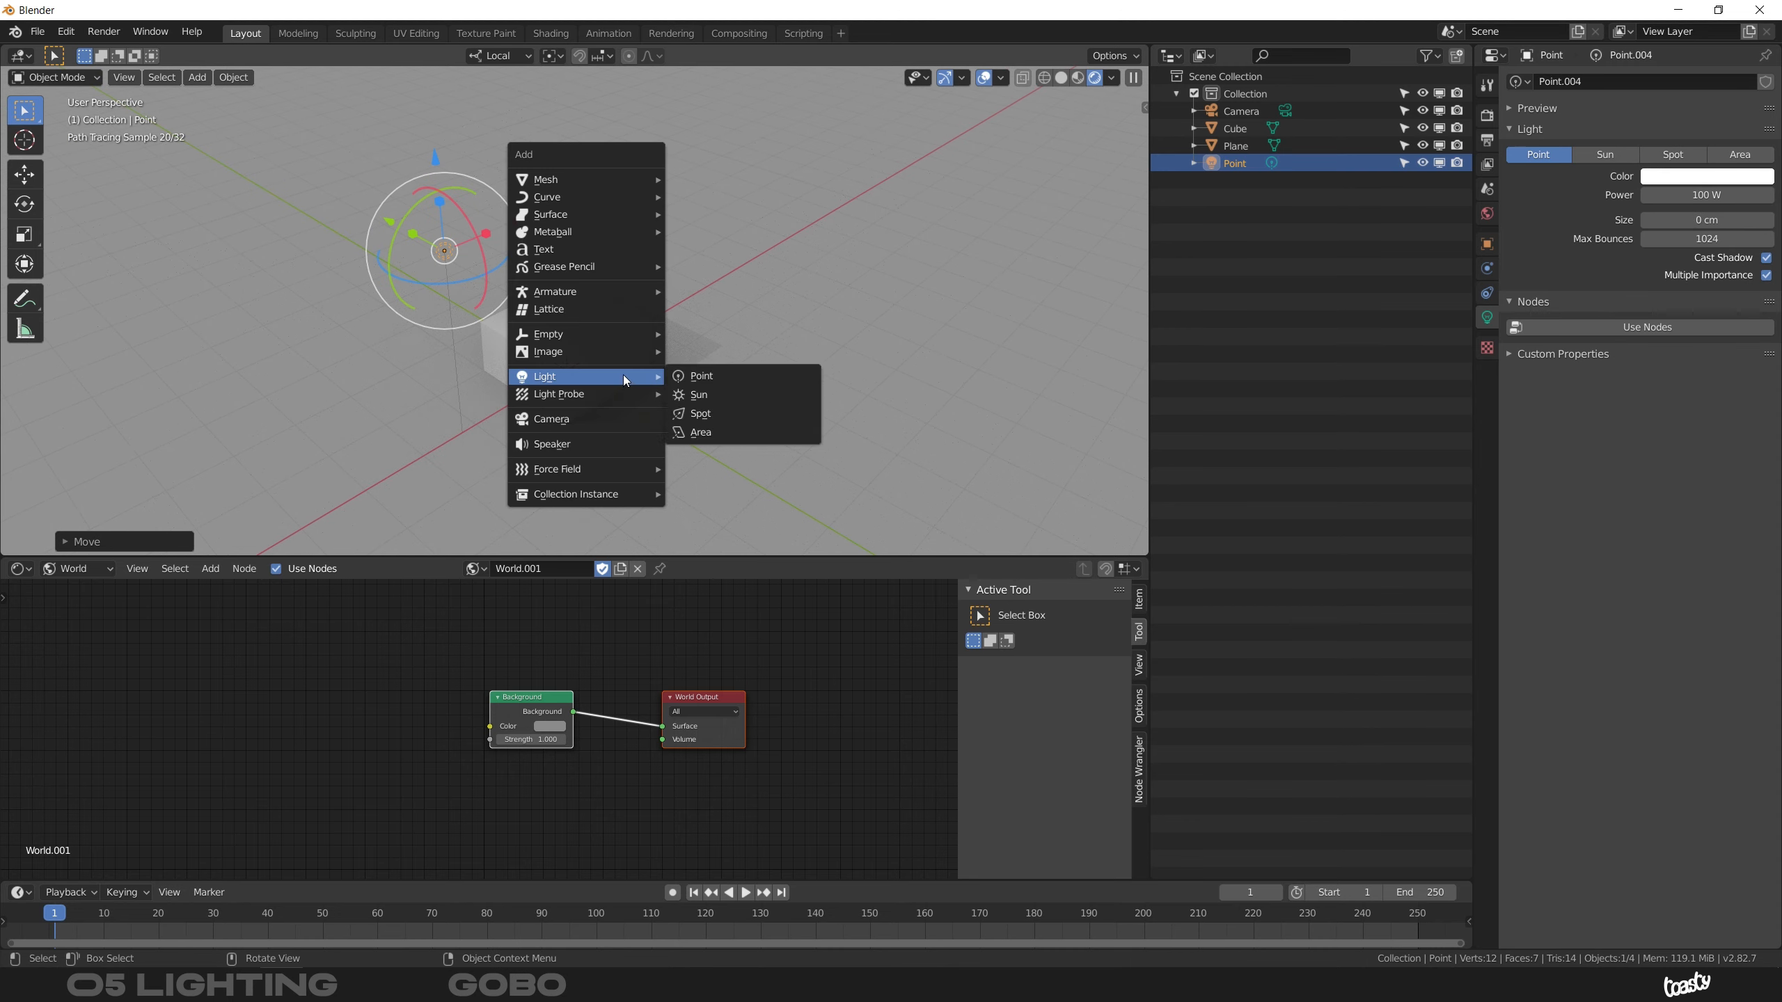
{"action": "mouse_move", "coordinate": [621, 178]}
{"action": "left_click", "coordinate": [726, 179]}
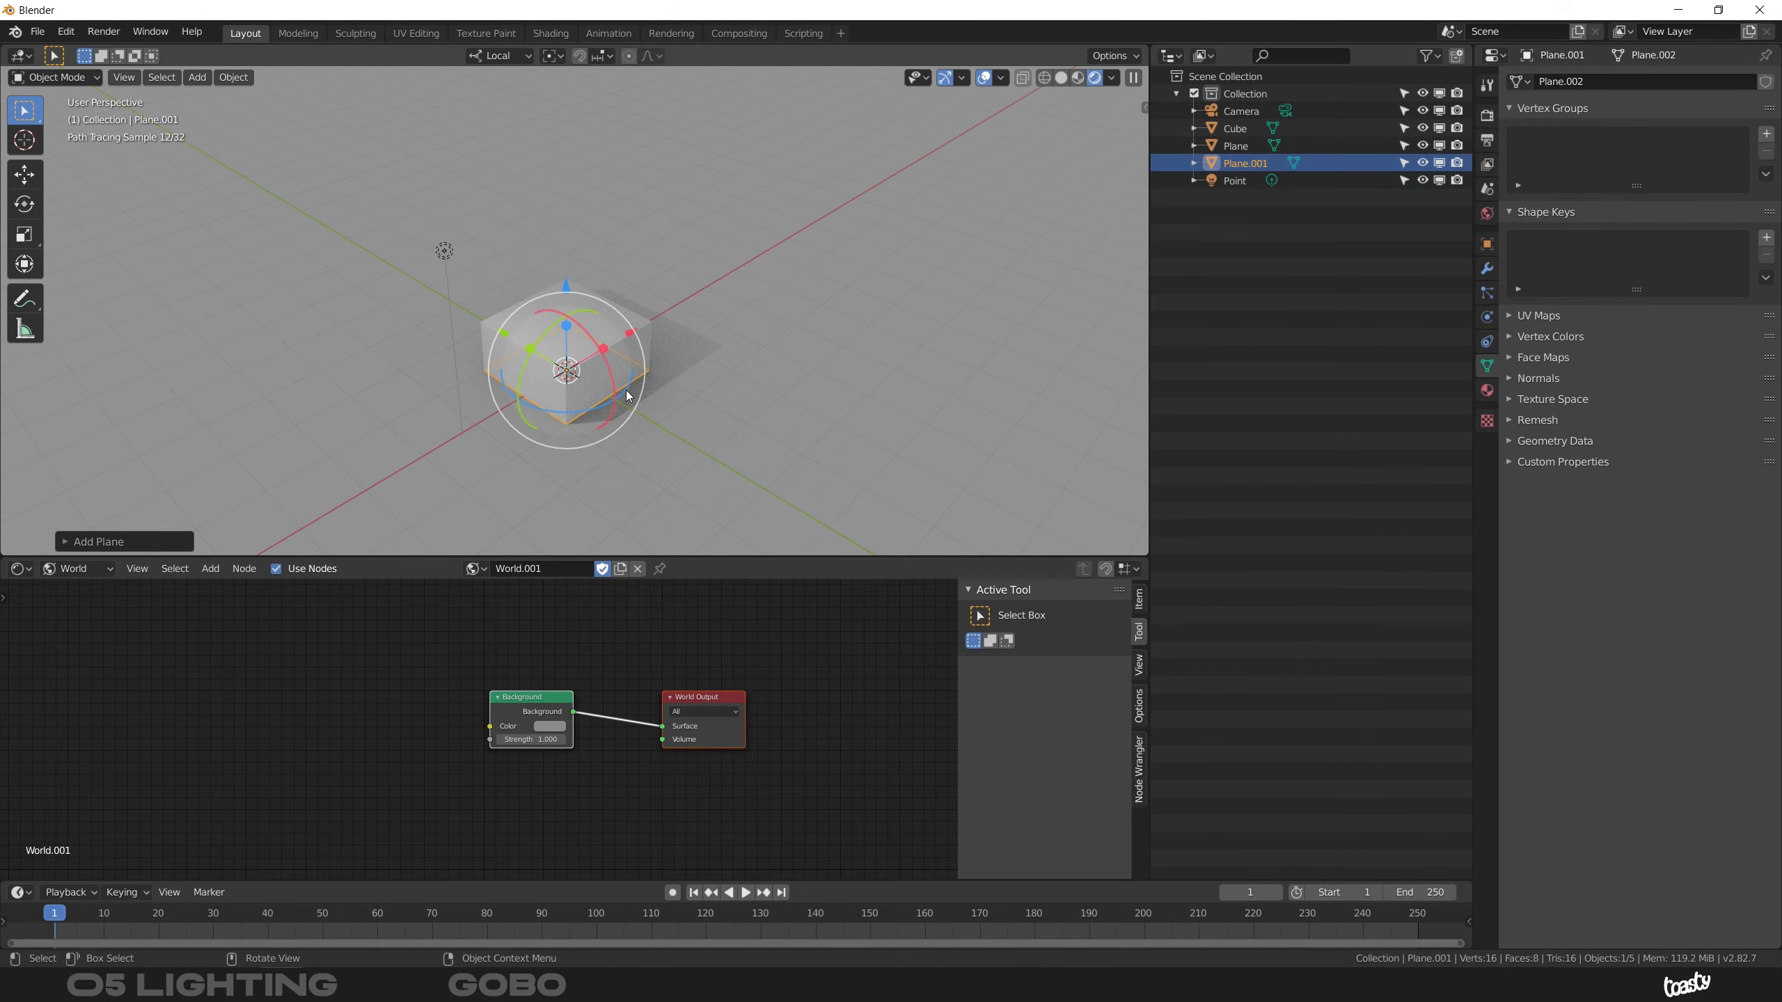
{"action": "key", "text": "g"}
{"action": "key", "text": "z"}
{"action": "key", "text": "z"}
{"action": "left_click", "coordinate": [639, 263]}
Tilt the new plane to about 2°, -22°, -30° and move it between light and cube, at about -6, 19, 252 cm.
{"action": "key", "text": "r"}
{"action": "key", "text": "r"}
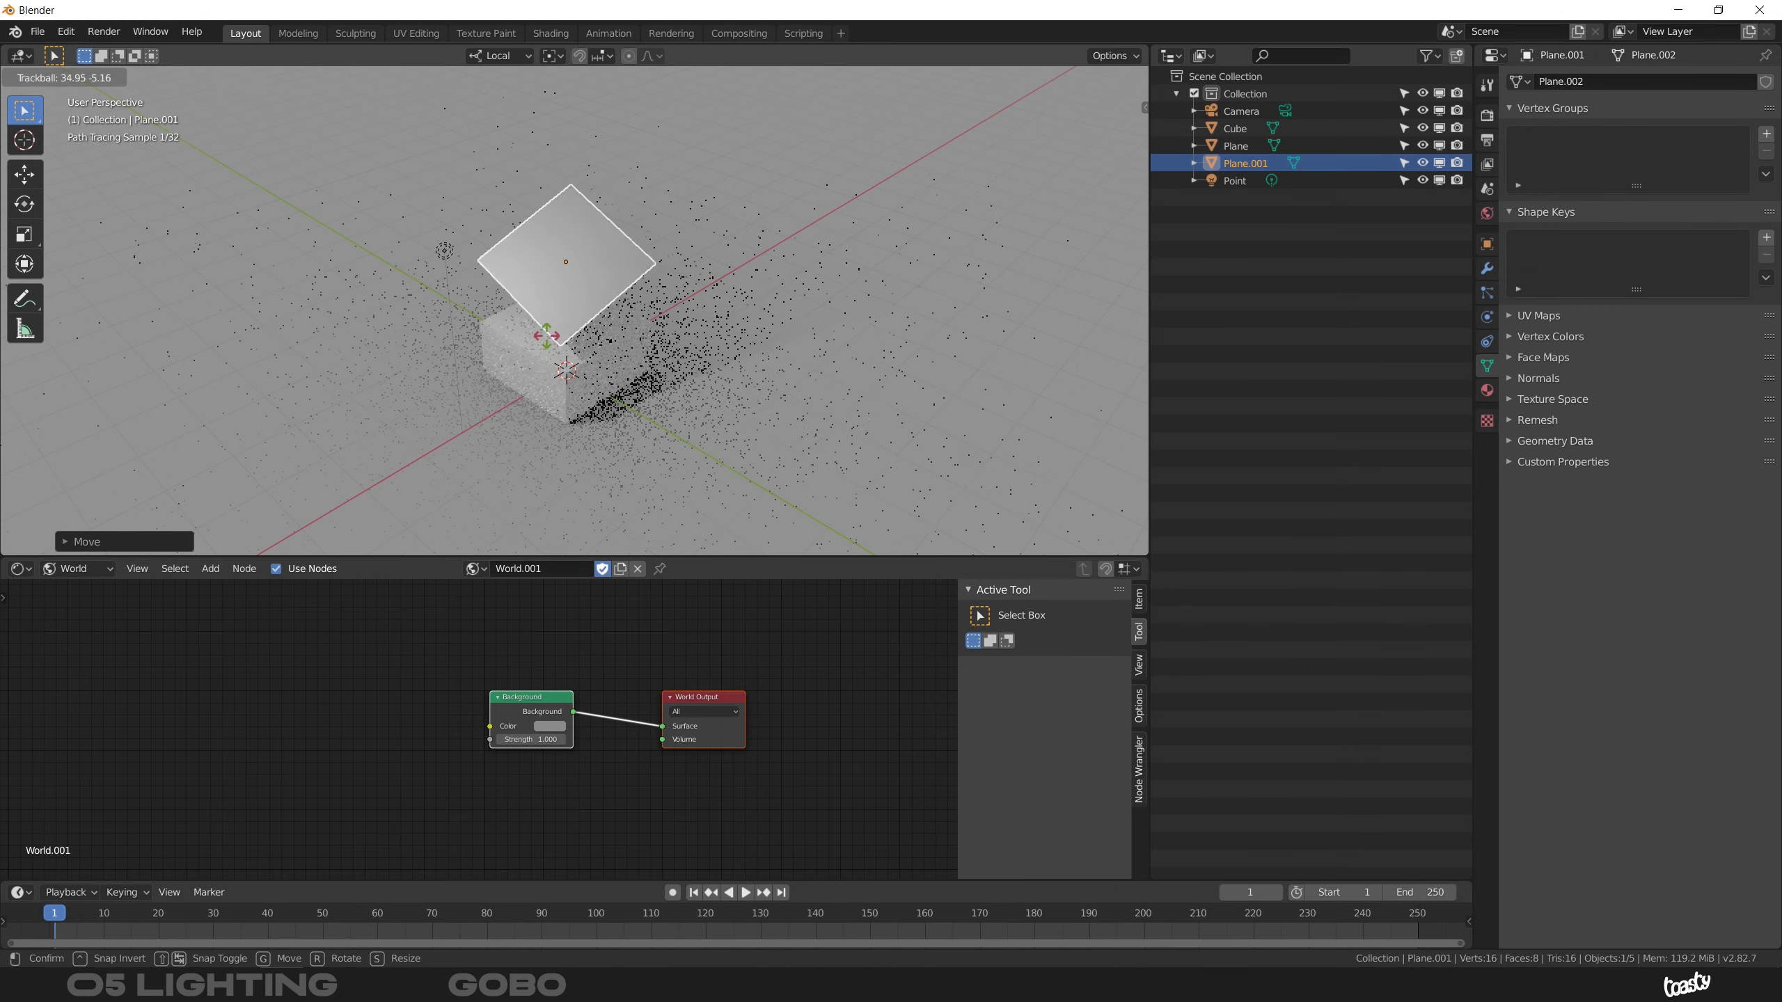
{"action": "left_click", "coordinate": [543, 302]}
{"action": "scroll", "coordinate": [561, 297], "scroll_direction": "up", "scroll_amount": 2}
{"action": "middle_click_drag", "start_coordinate": [561, 297], "coordinate": [583, 295]}
{"action": "key", "text": "g"}
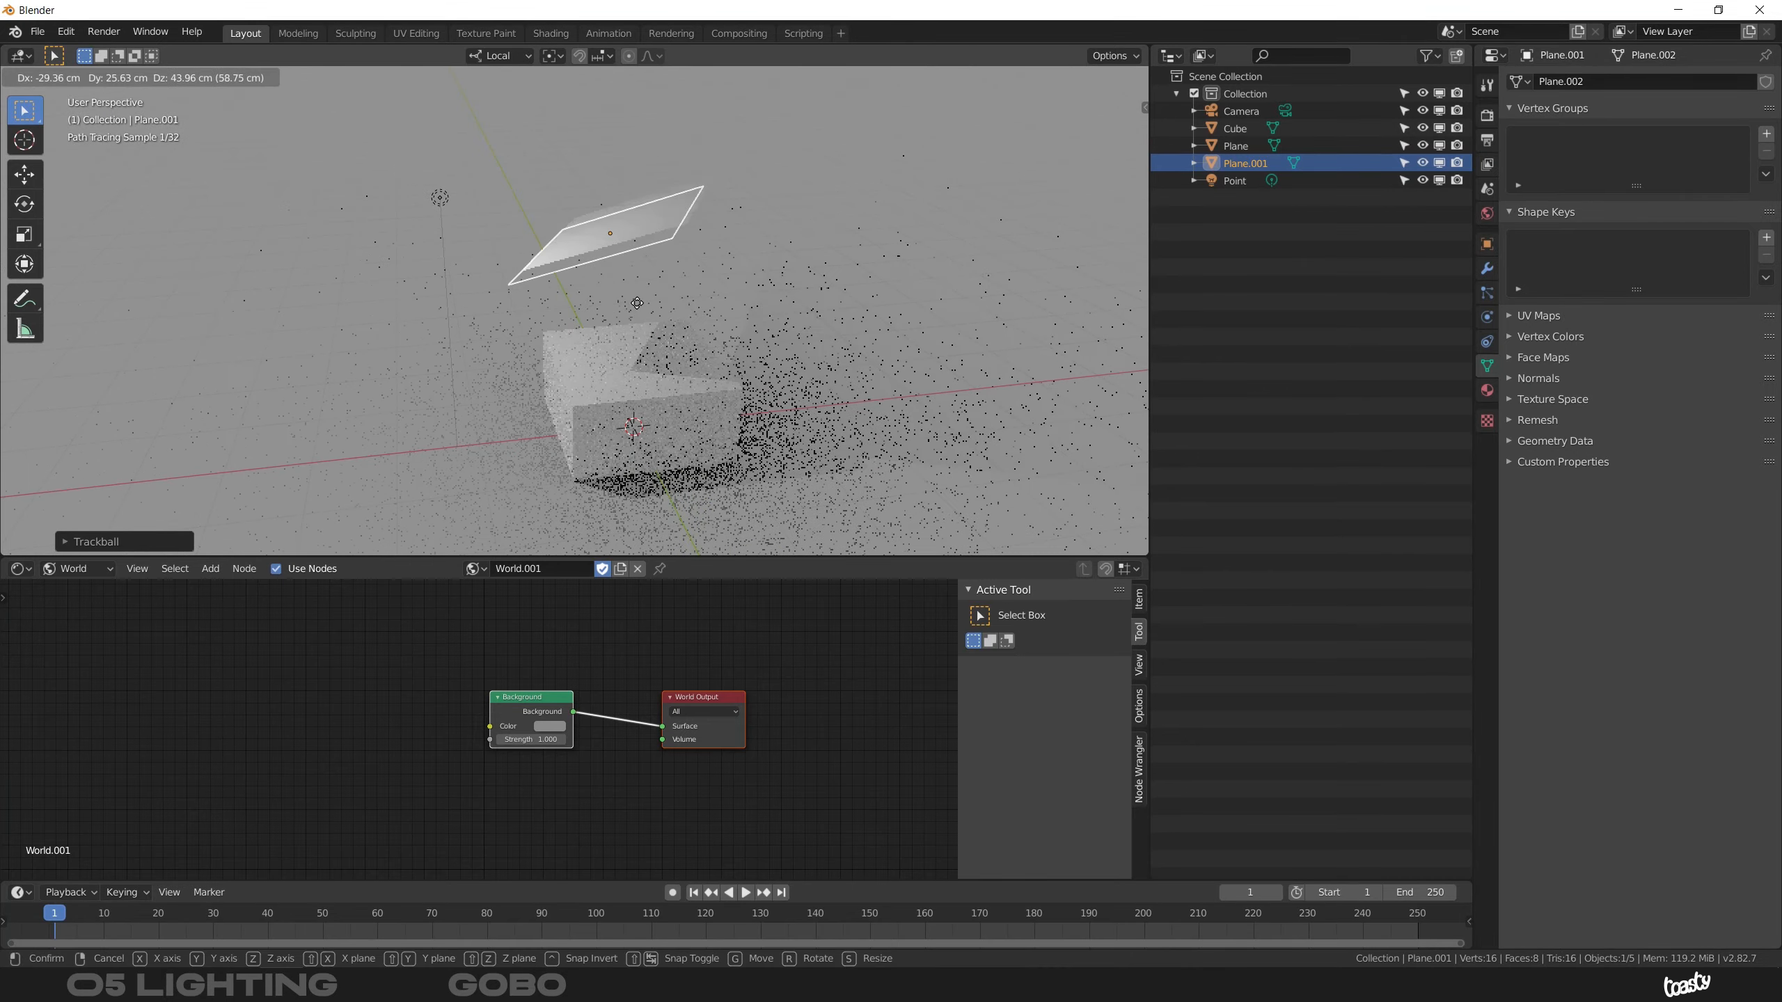
{"action": "left_click", "coordinate": [659, 295]}
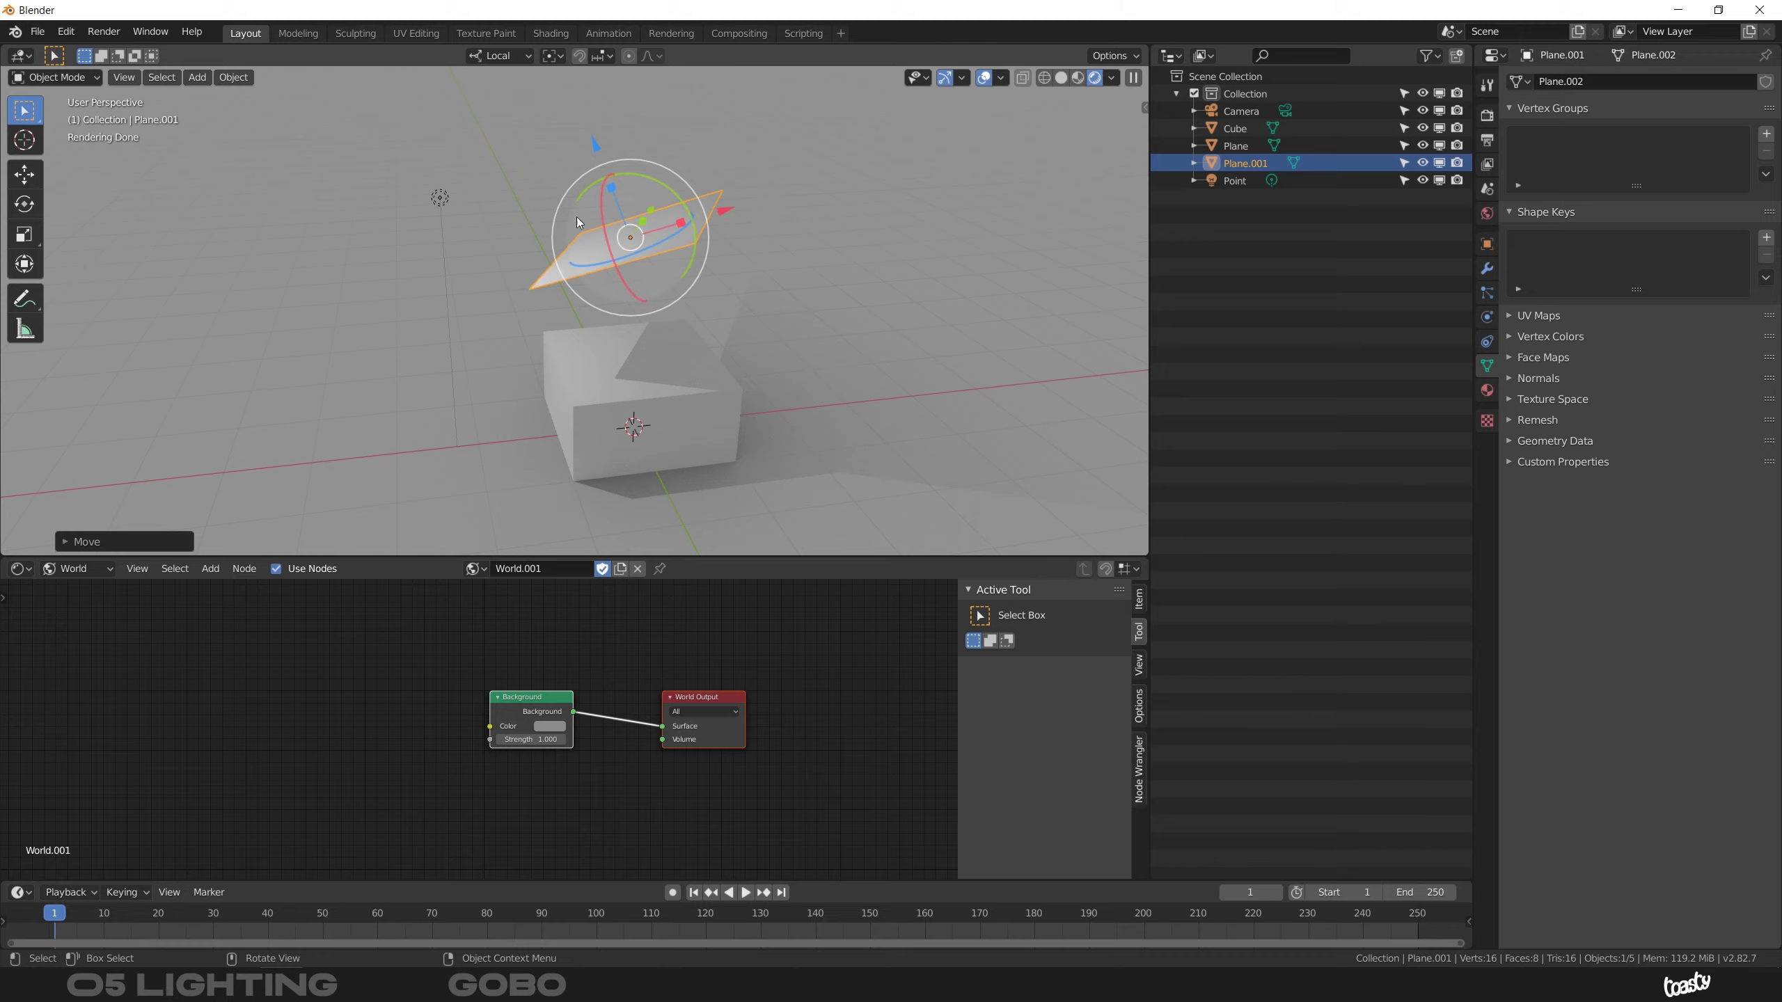
{"action": "scroll", "coordinate": [657, 290], "scroll_direction": "up", "scroll_amount": 3}
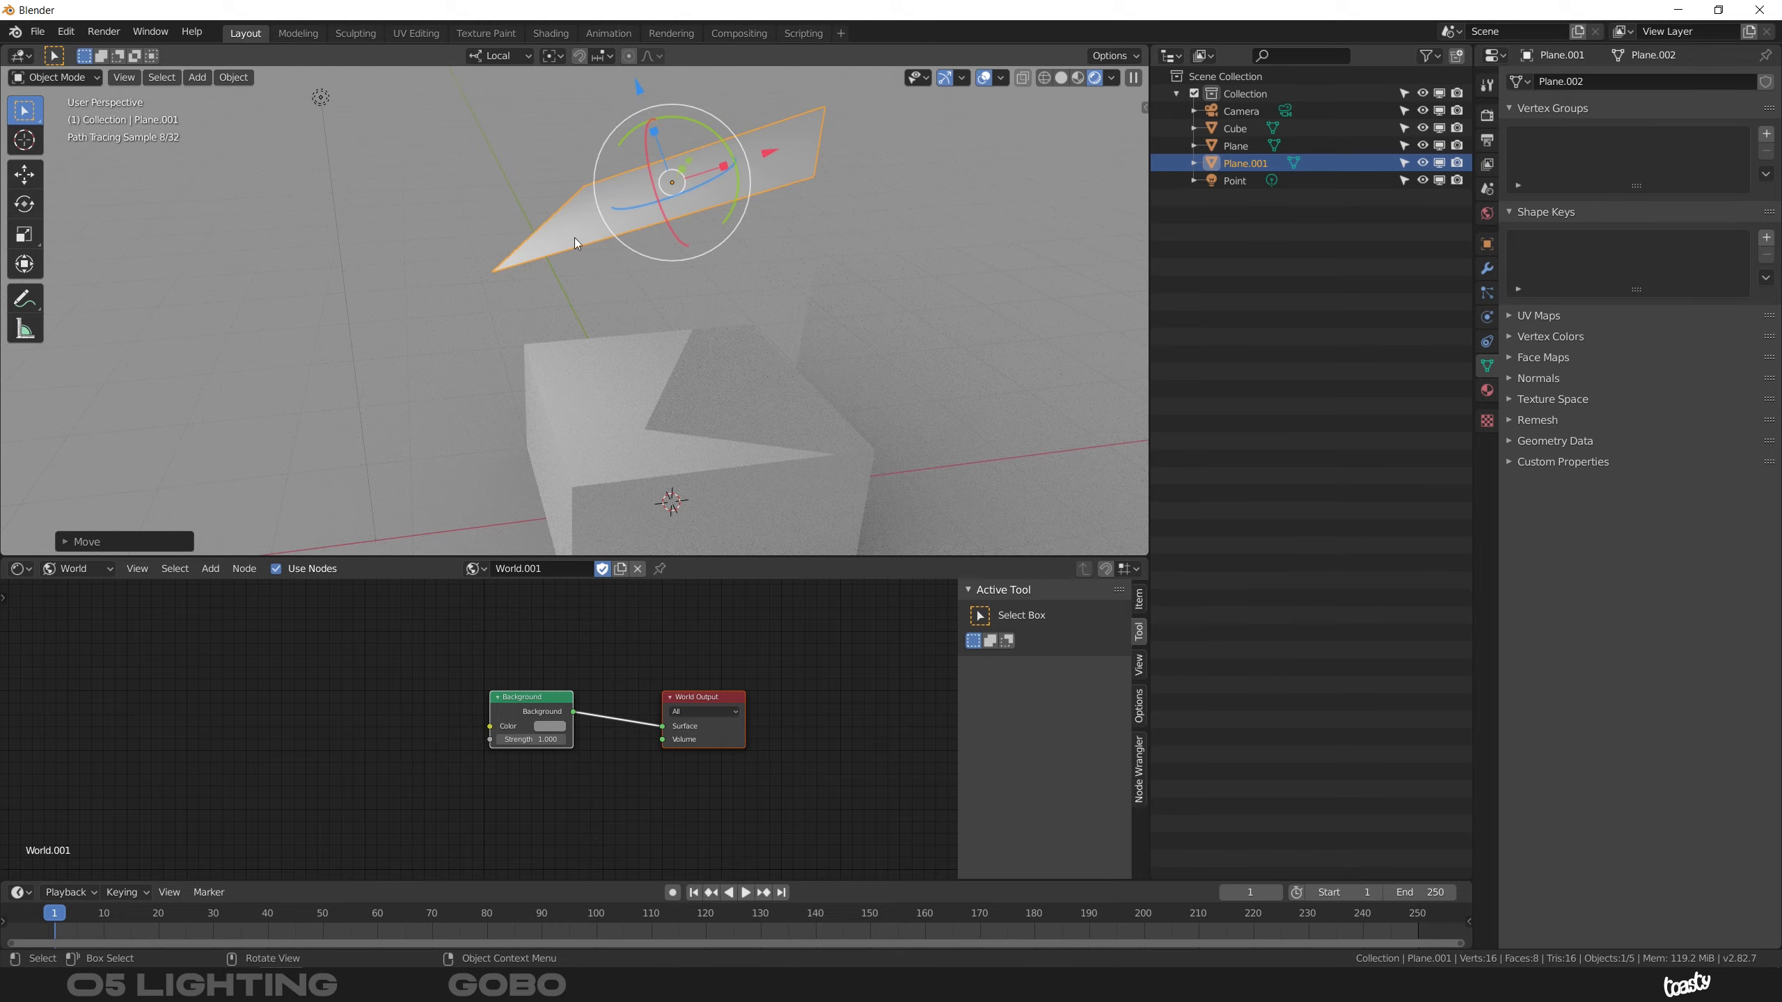
{"action": "middle_click_drag", "start_coordinate": [594, 221], "coordinate": [677, 206]}
{"action": "middle_click_drag", "start_coordinate": [638, 423], "coordinate": [611, 396]}
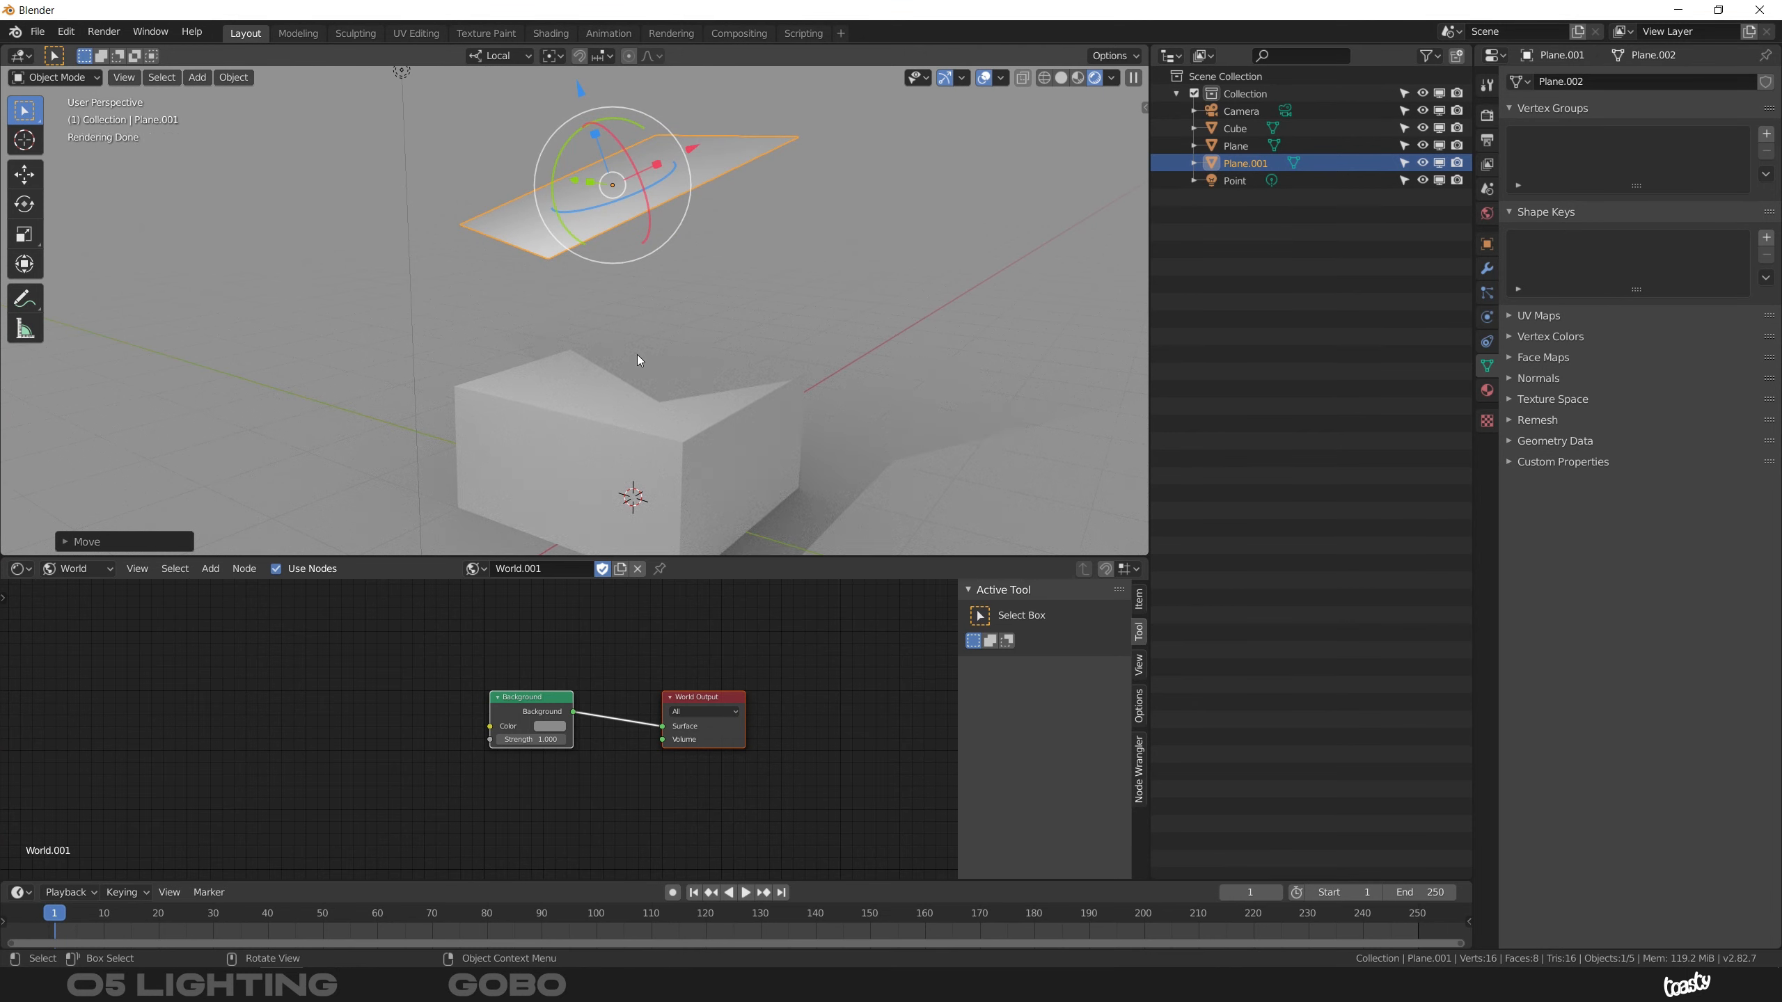
{"action": "mouse_move", "coordinate": [687, 415]}
{"action": "middle_mouse_down"}
{"action": "mouse_move", "coordinate": [641, 281]}
{"action": "mouse_move", "coordinate": [609, 362]}
{"action": "mouse_move", "coordinate": [627, 332]}
{"action": "mouse_move", "coordinate": [788, 488]}
{"action": "middle_mouse_up"}
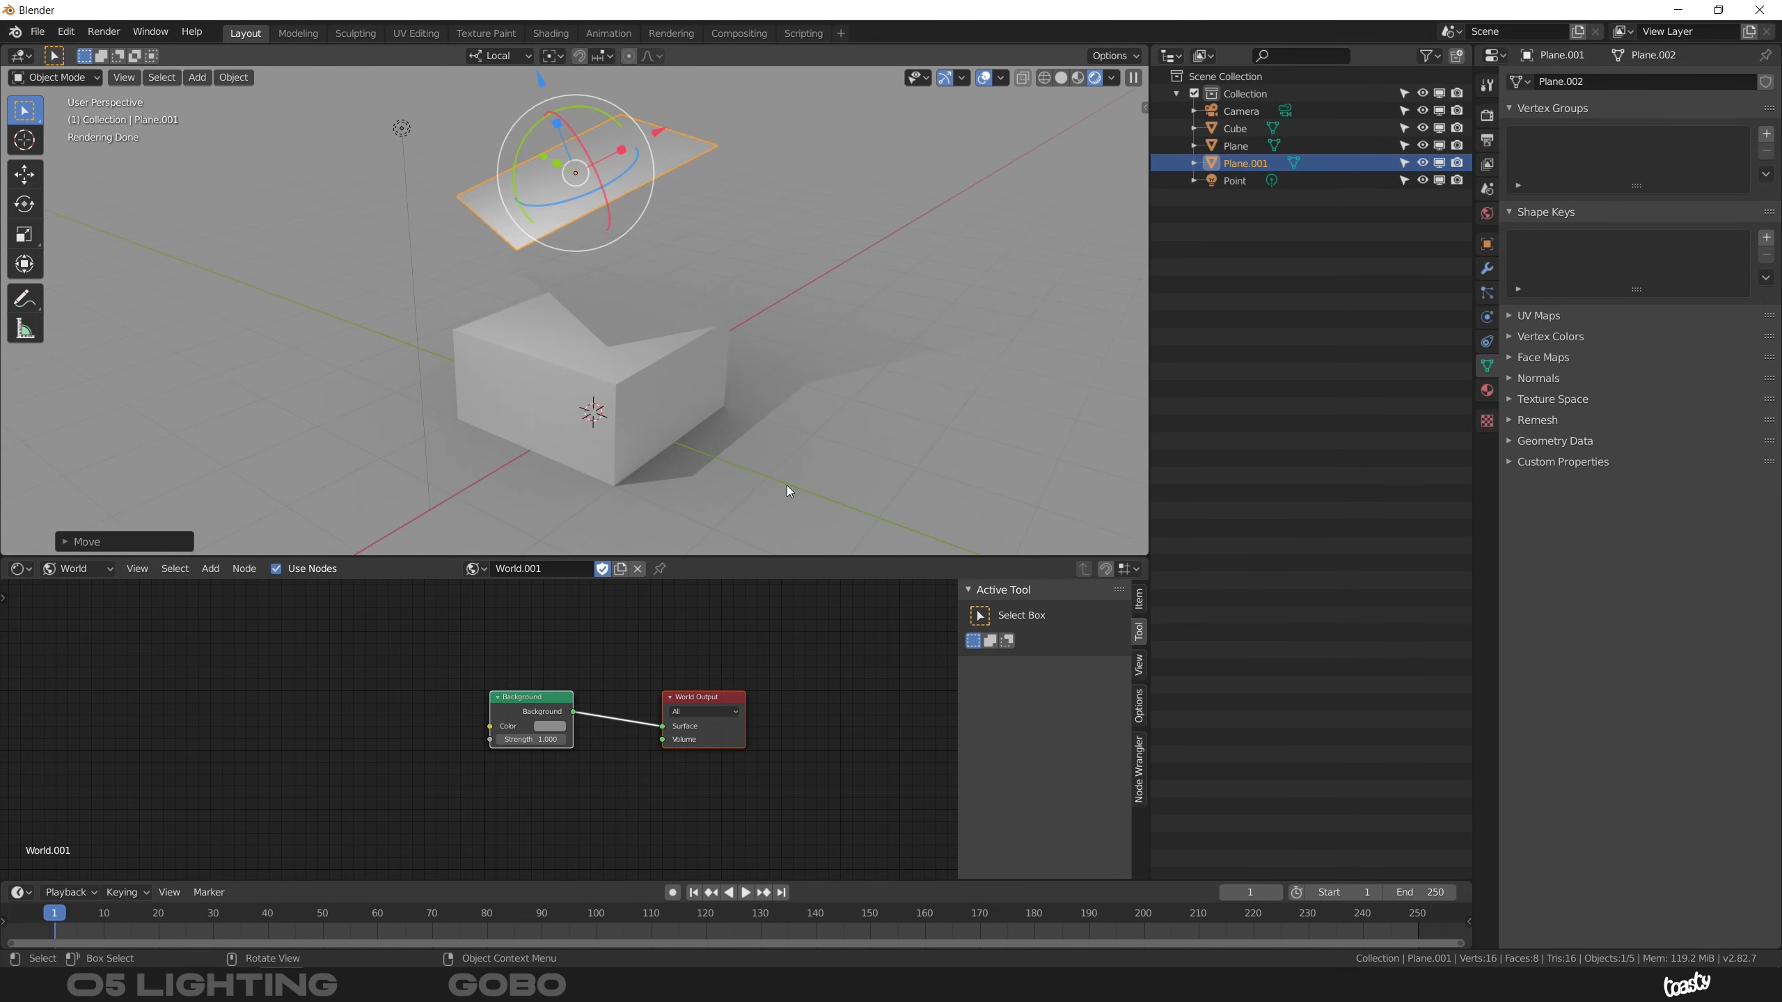
Disable the raised plane's Camera, Transmission, Volume Scatter, Diffuse and Glossy ray visibility, leaving only Shadow enabled.
{"action": "left_click", "coordinate": [1486, 245]}
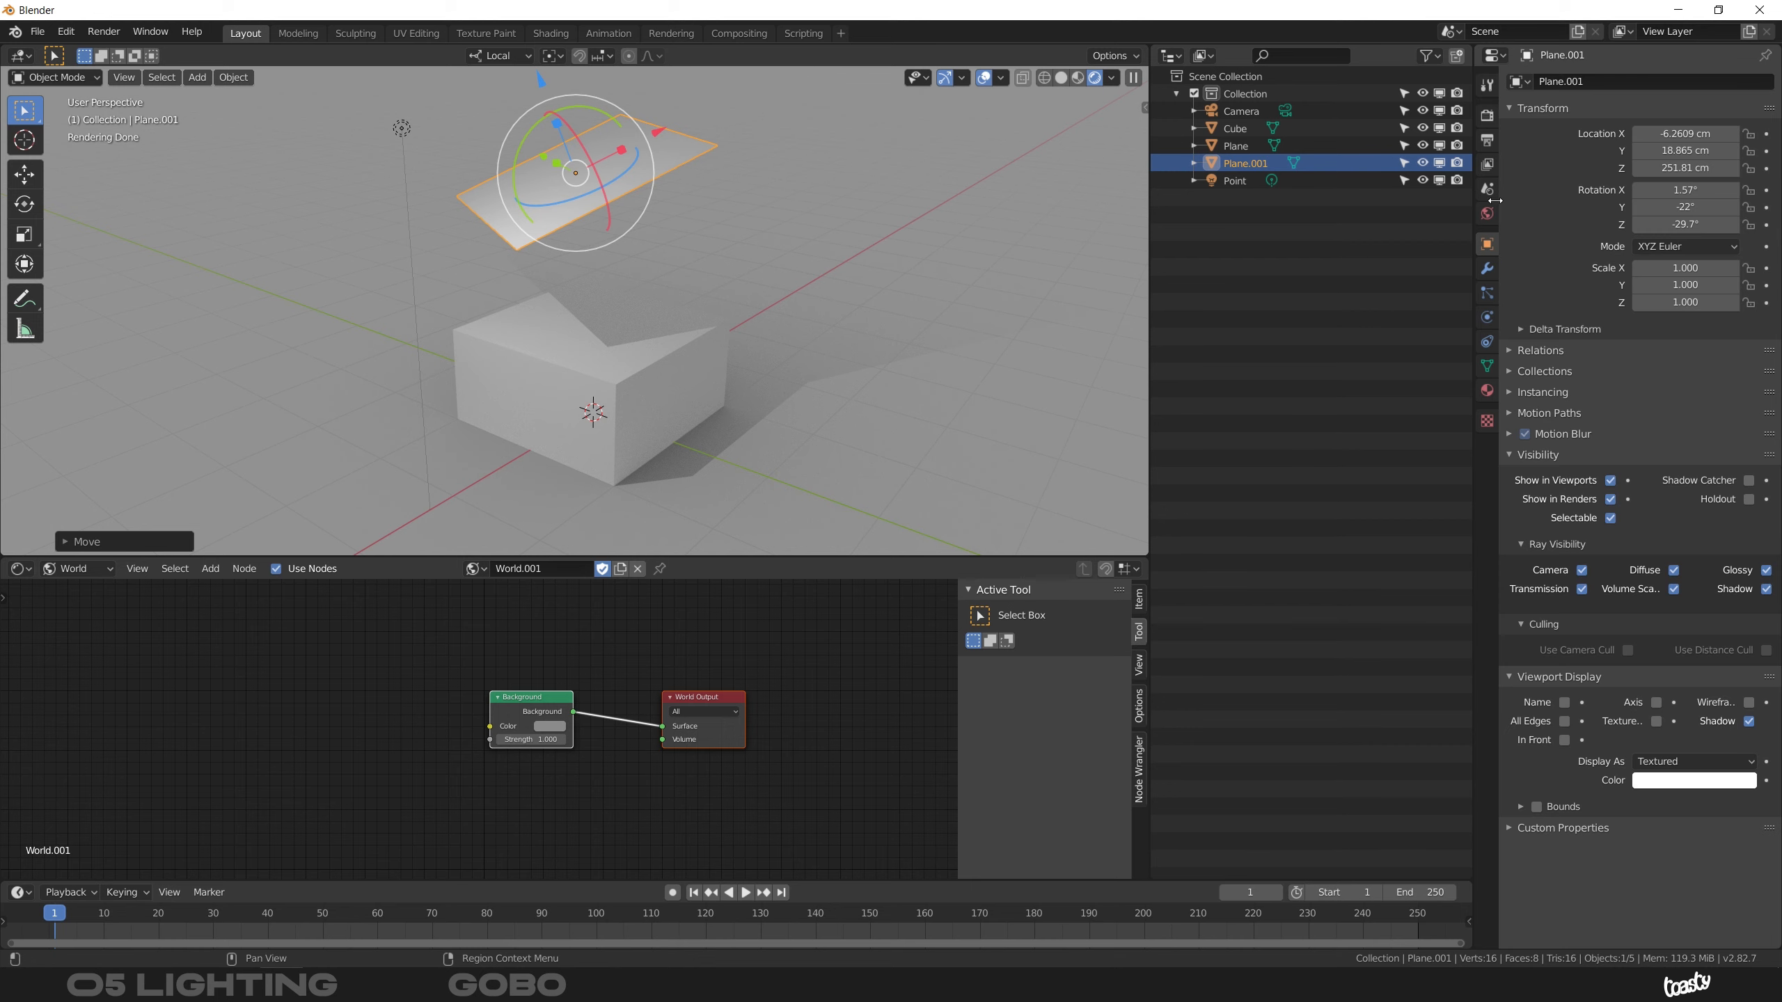
{"action": "left_click", "coordinate": [1751, 480]}
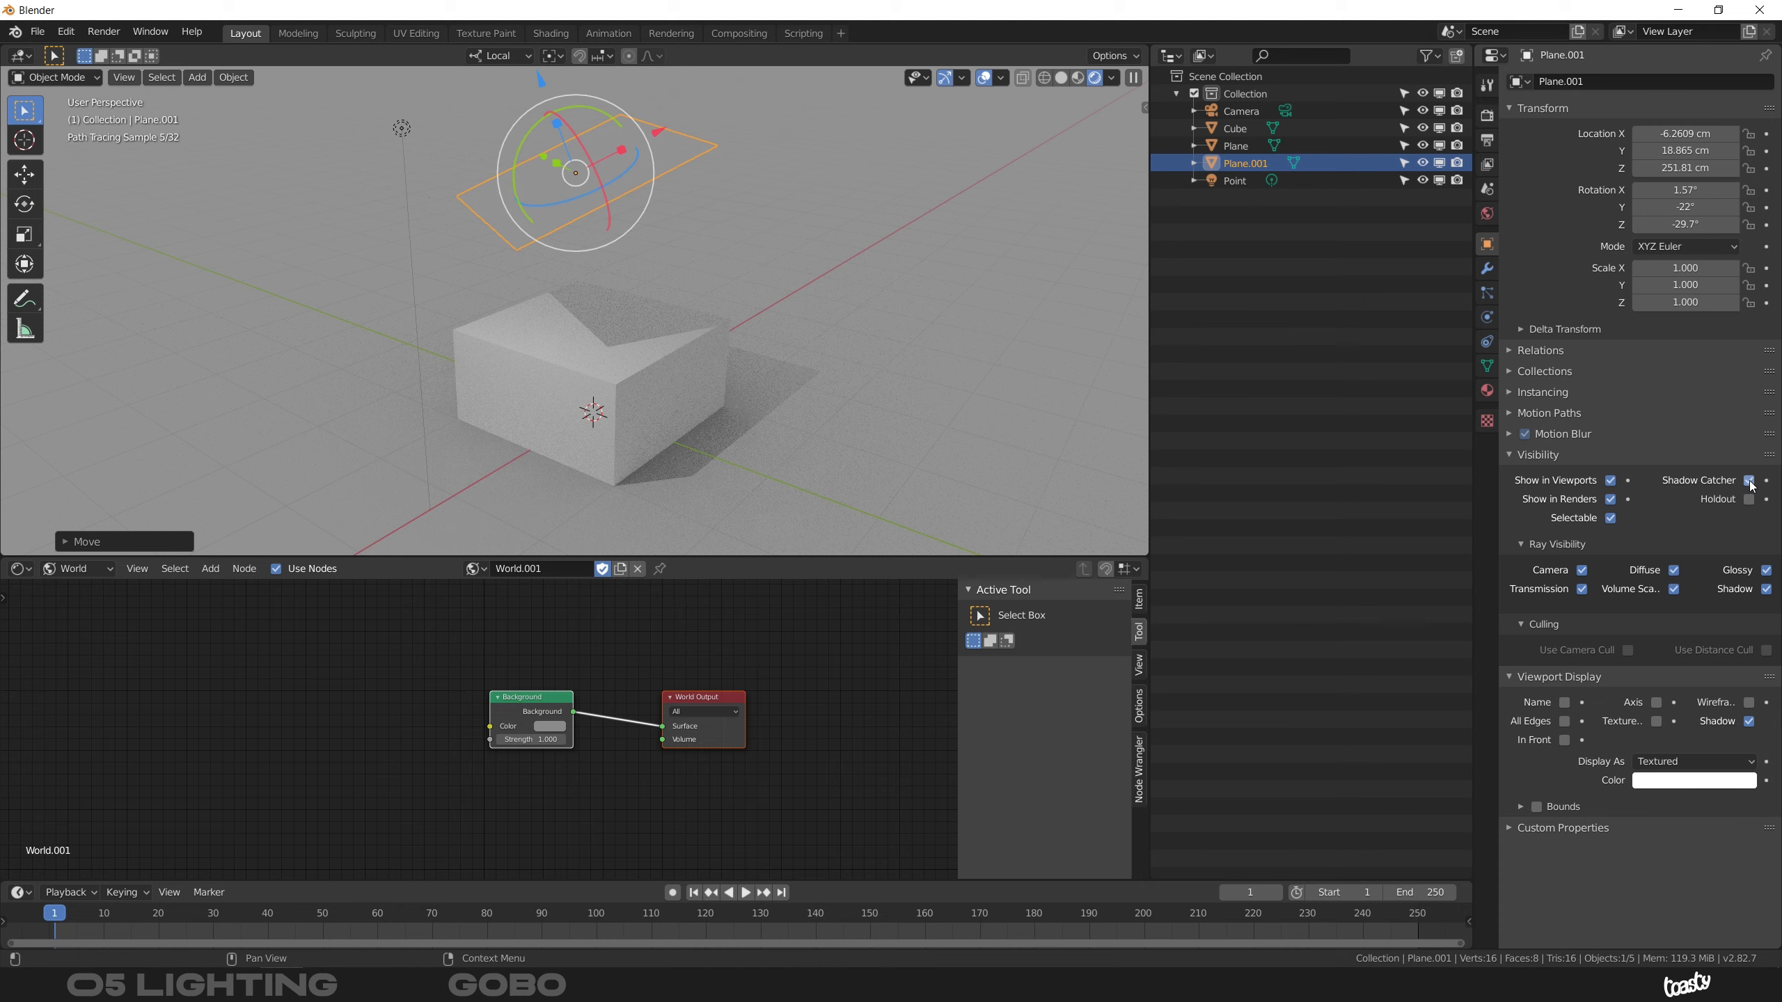
{"action": "left_click", "coordinate": [1751, 480]}
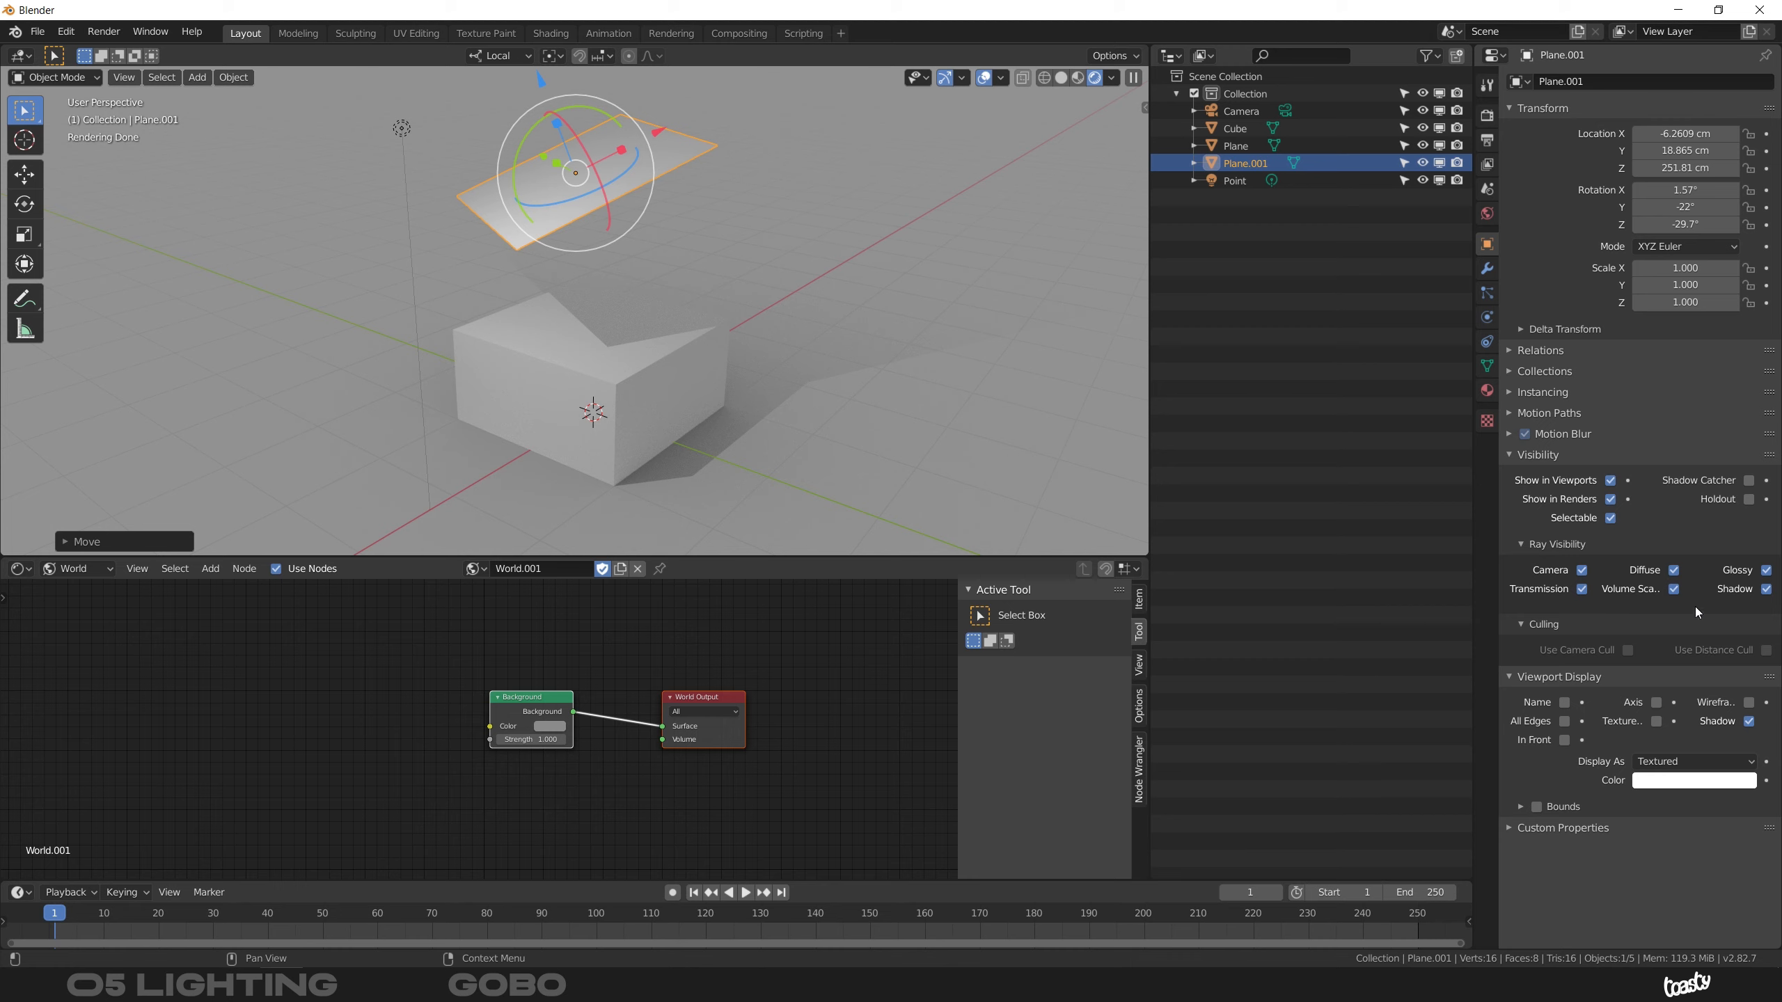
{"action": "left_click", "coordinate": [1582, 571]}
{"action": "mouse_move", "coordinate": [618, 252]}
{"action": "middle_mouse_down"}
{"action": "mouse_move", "coordinate": [617, 338]}
{"action": "mouse_move", "coordinate": [628, 256]}
{"action": "mouse_move", "coordinate": [613, 340]}
{"action": "mouse_move", "coordinate": [586, 299]}
{"action": "middle_mouse_up"}
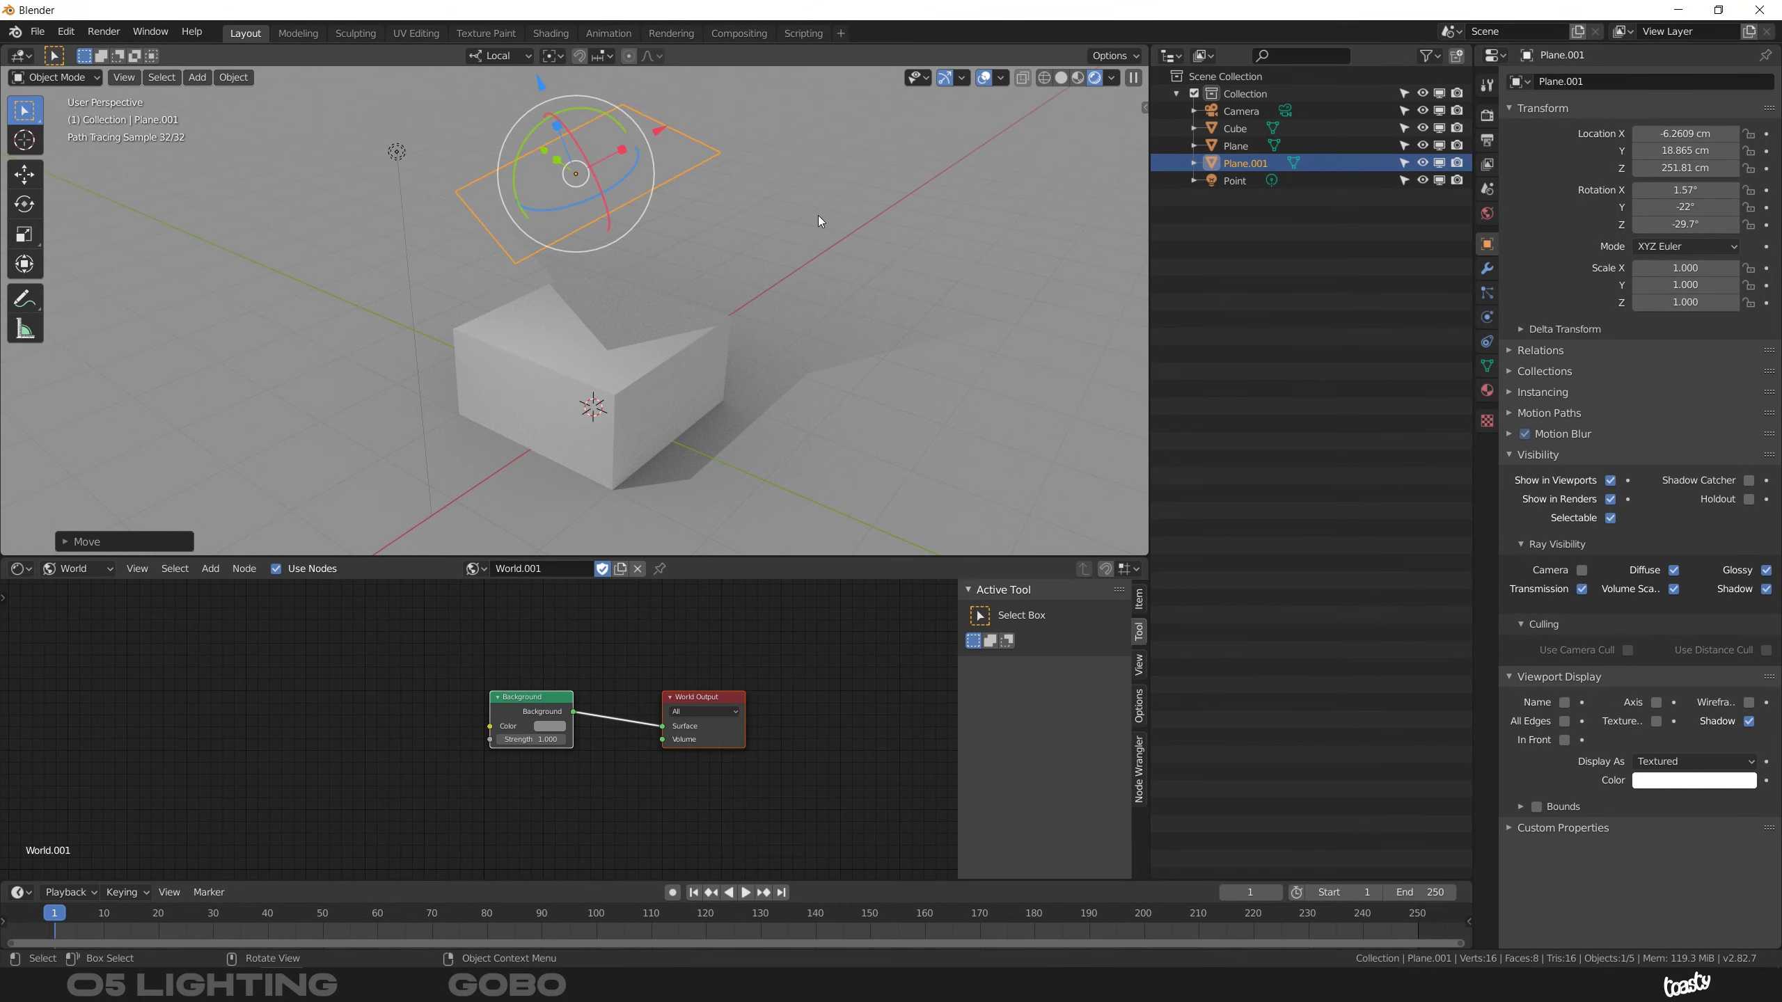
{"action": "left_click", "coordinate": [1582, 590]}
{"action": "left_click", "coordinate": [1674, 589]}
{"action": "left_click", "coordinate": [1673, 570]}
{"action": "left_click", "coordinate": [1764, 571]}
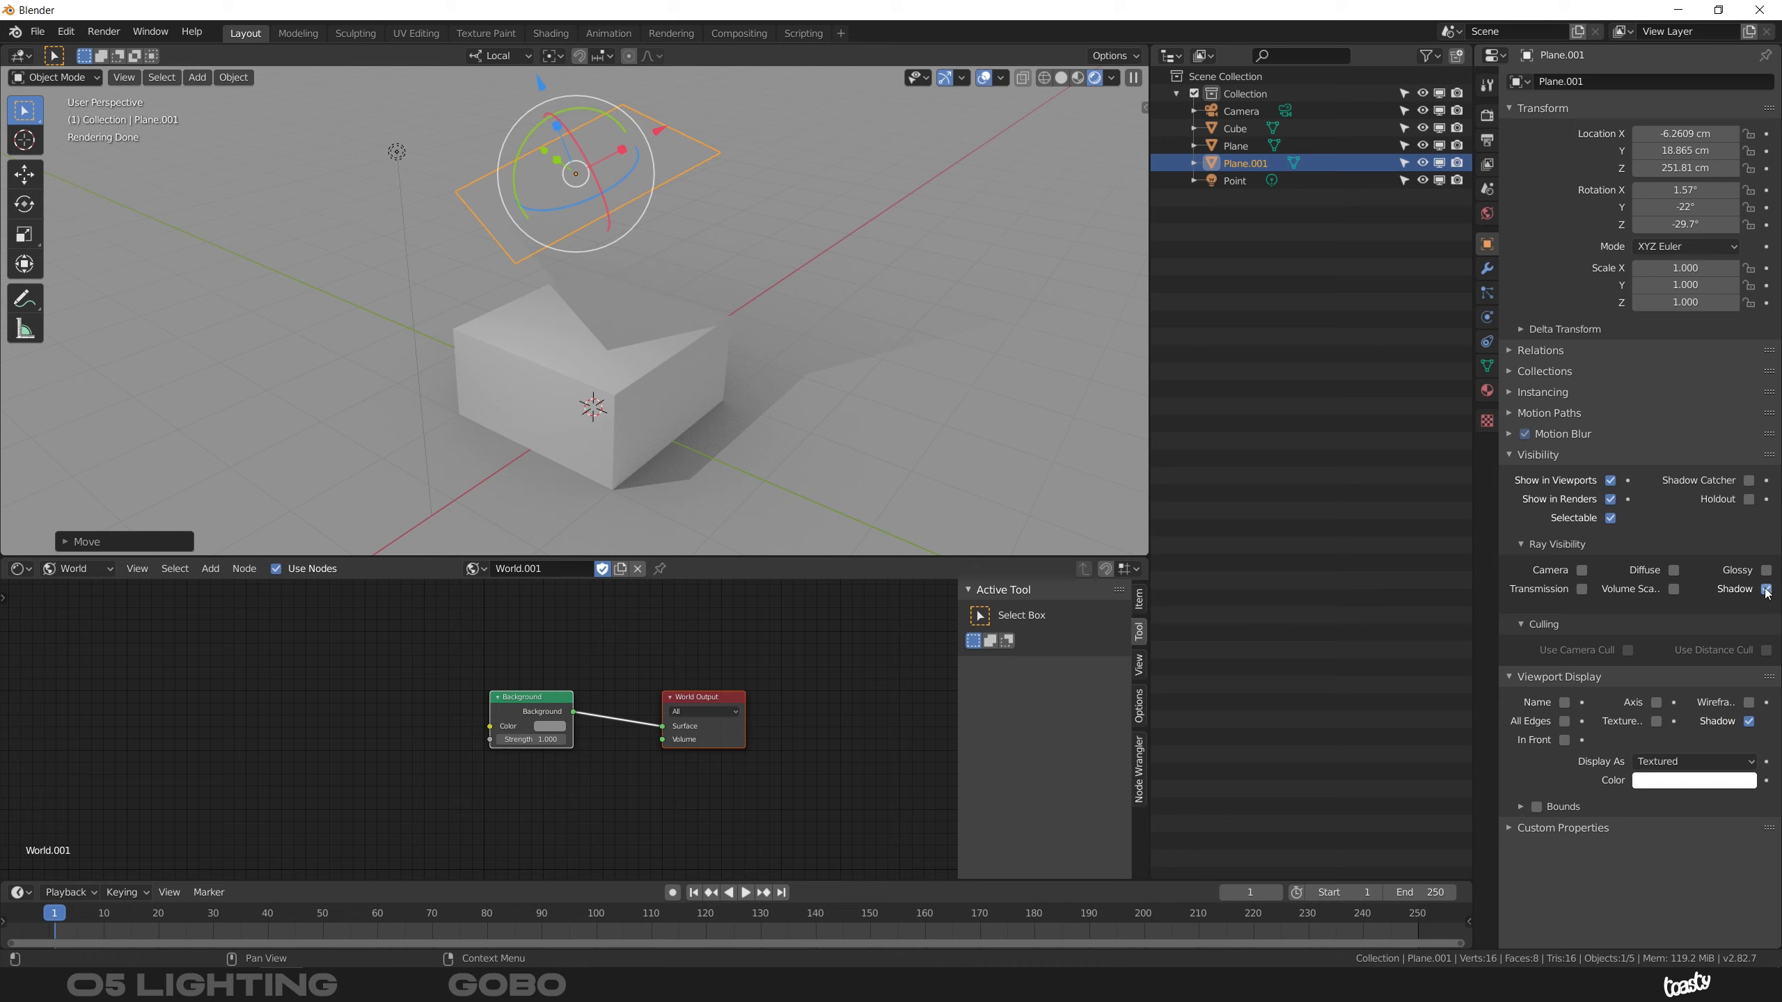
Scale the raised plane to about 1.14 and move it to about X -46 cm, Y 39 cm, Z 300 cm.
{"action": "middle_click_drag", "start_coordinate": [668, 342], "coordinate": [721, 365]}
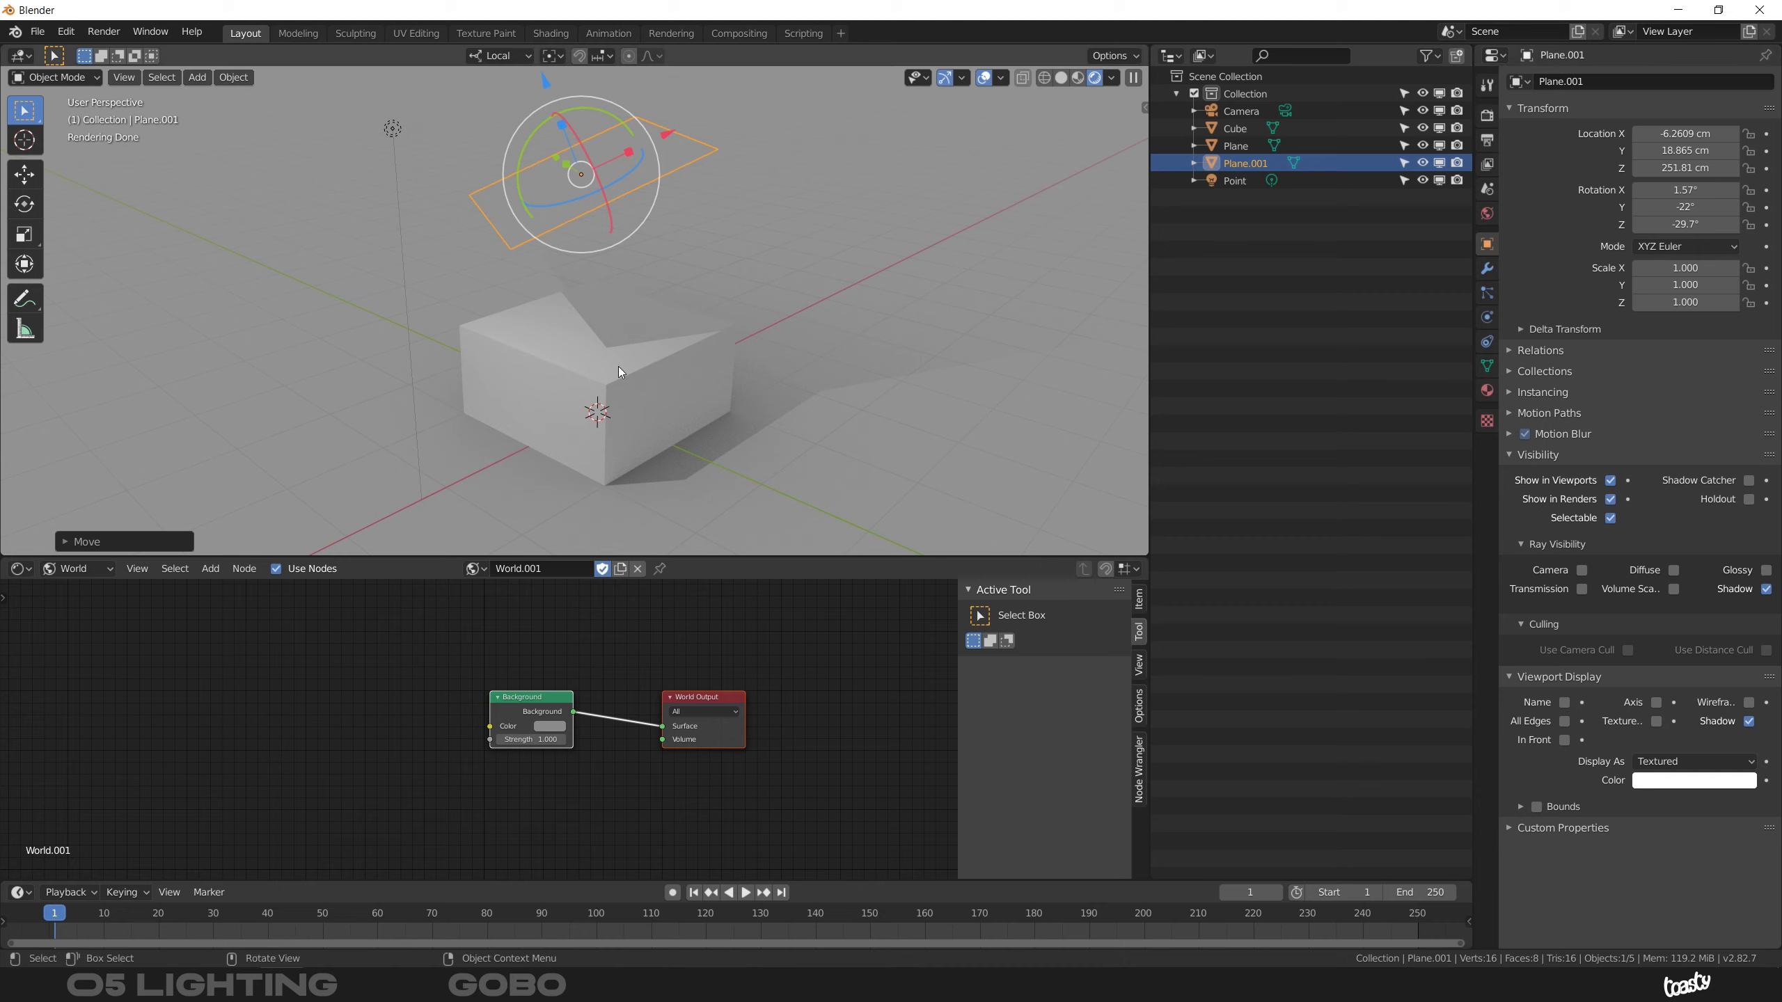
{"action": "key", "text": "s"}
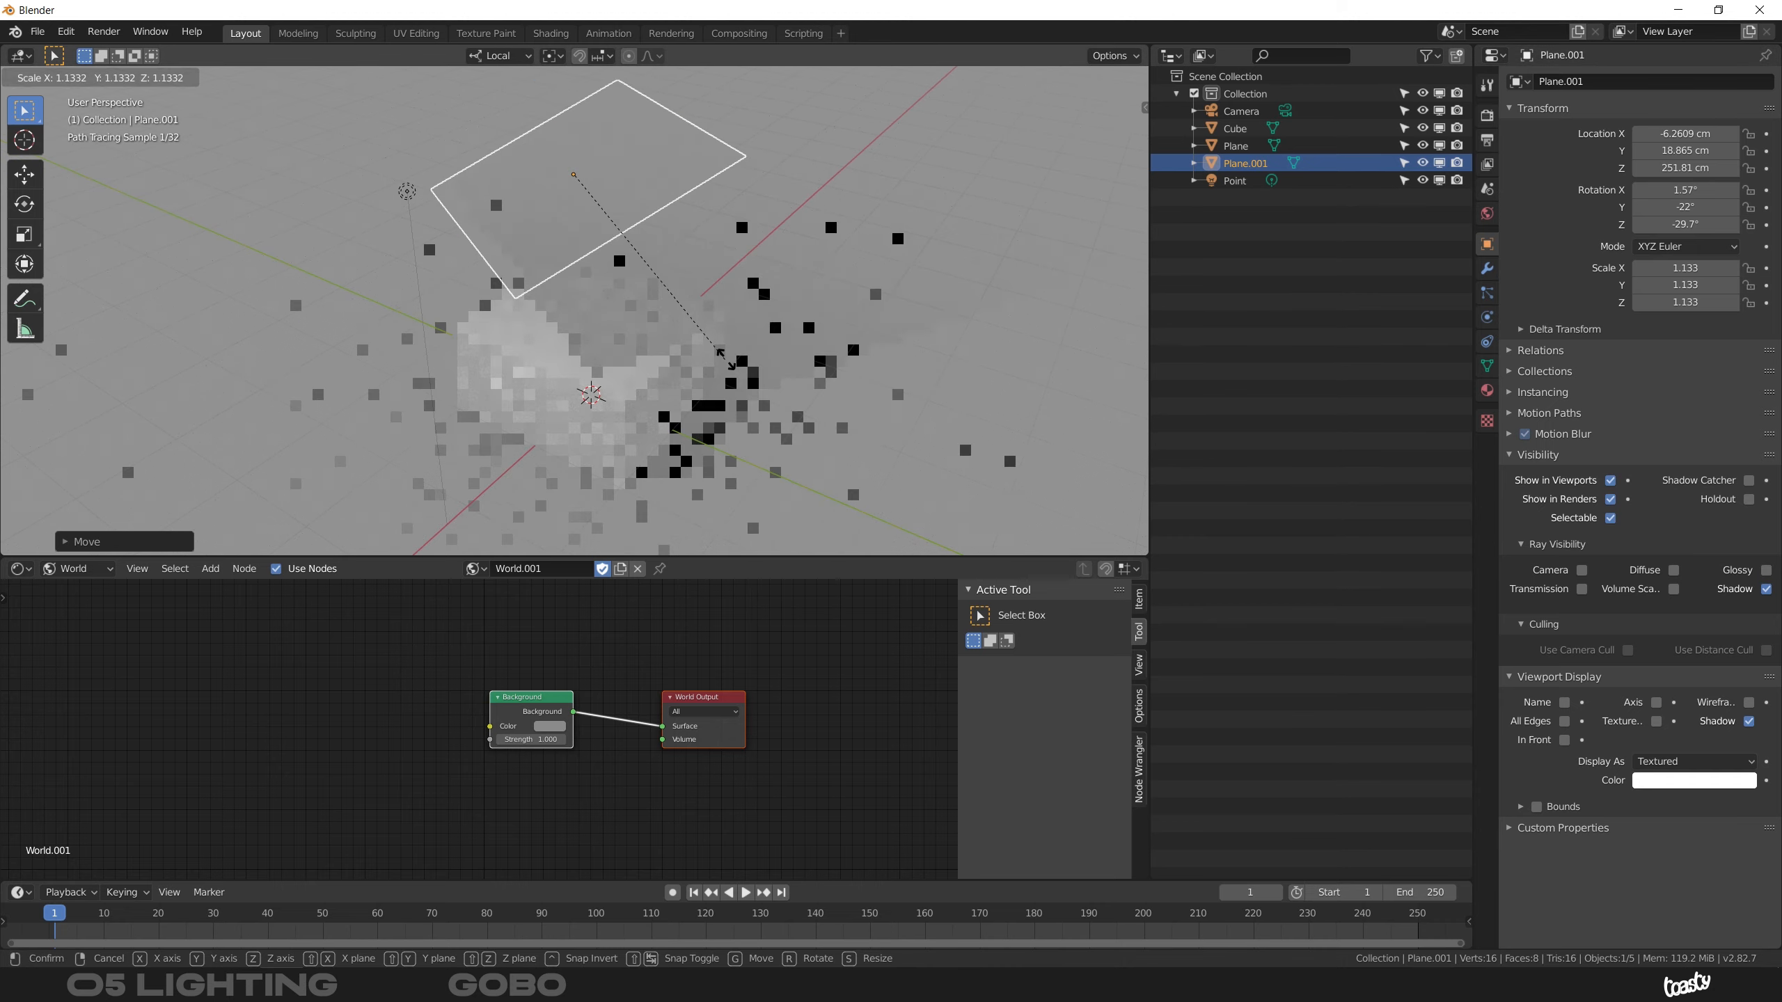
{"action": "left_click", "coordinate": [754, 327]}
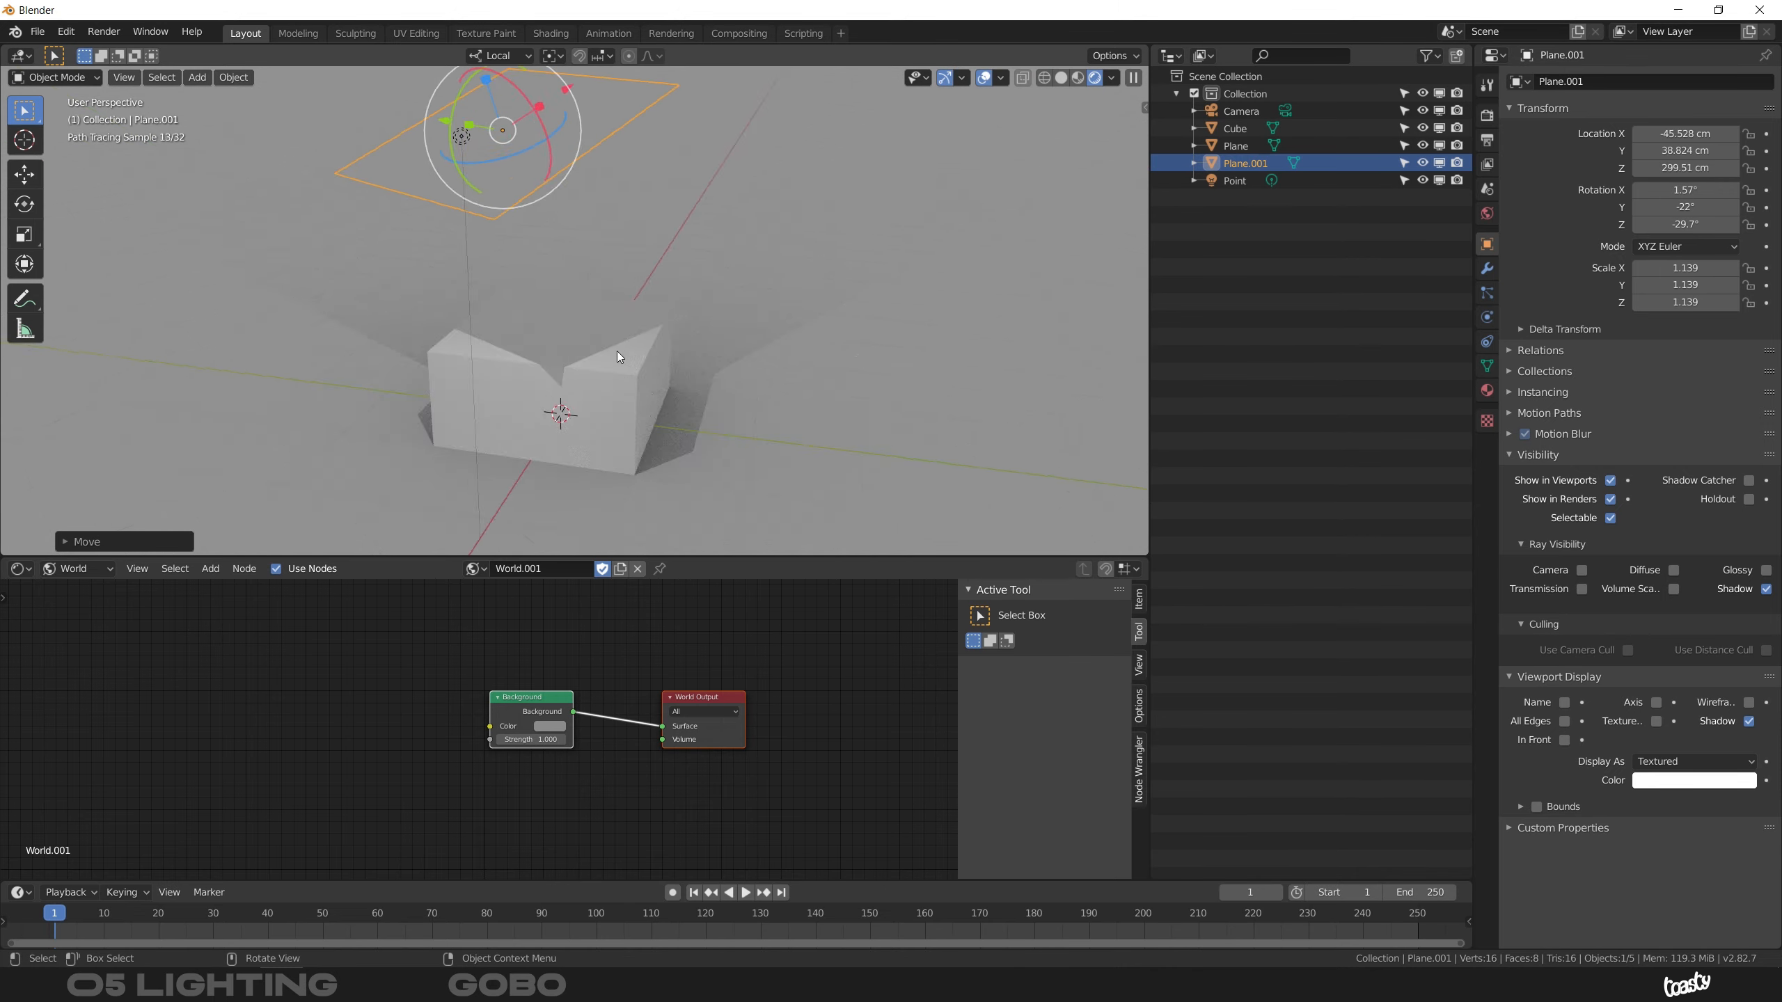
{"action": "mouse_move", "coordinate": [616, 351]}
{"action": "middle_mouse_down"}
{"action": "mouse_move", "coordinate": [580, 348]}
{"action": "mouse_move", "coordinate": [610, 343]}
{"action": "mouse_move", "coordinate": [649, 126]}
{"action": "middle_mouse_up"}
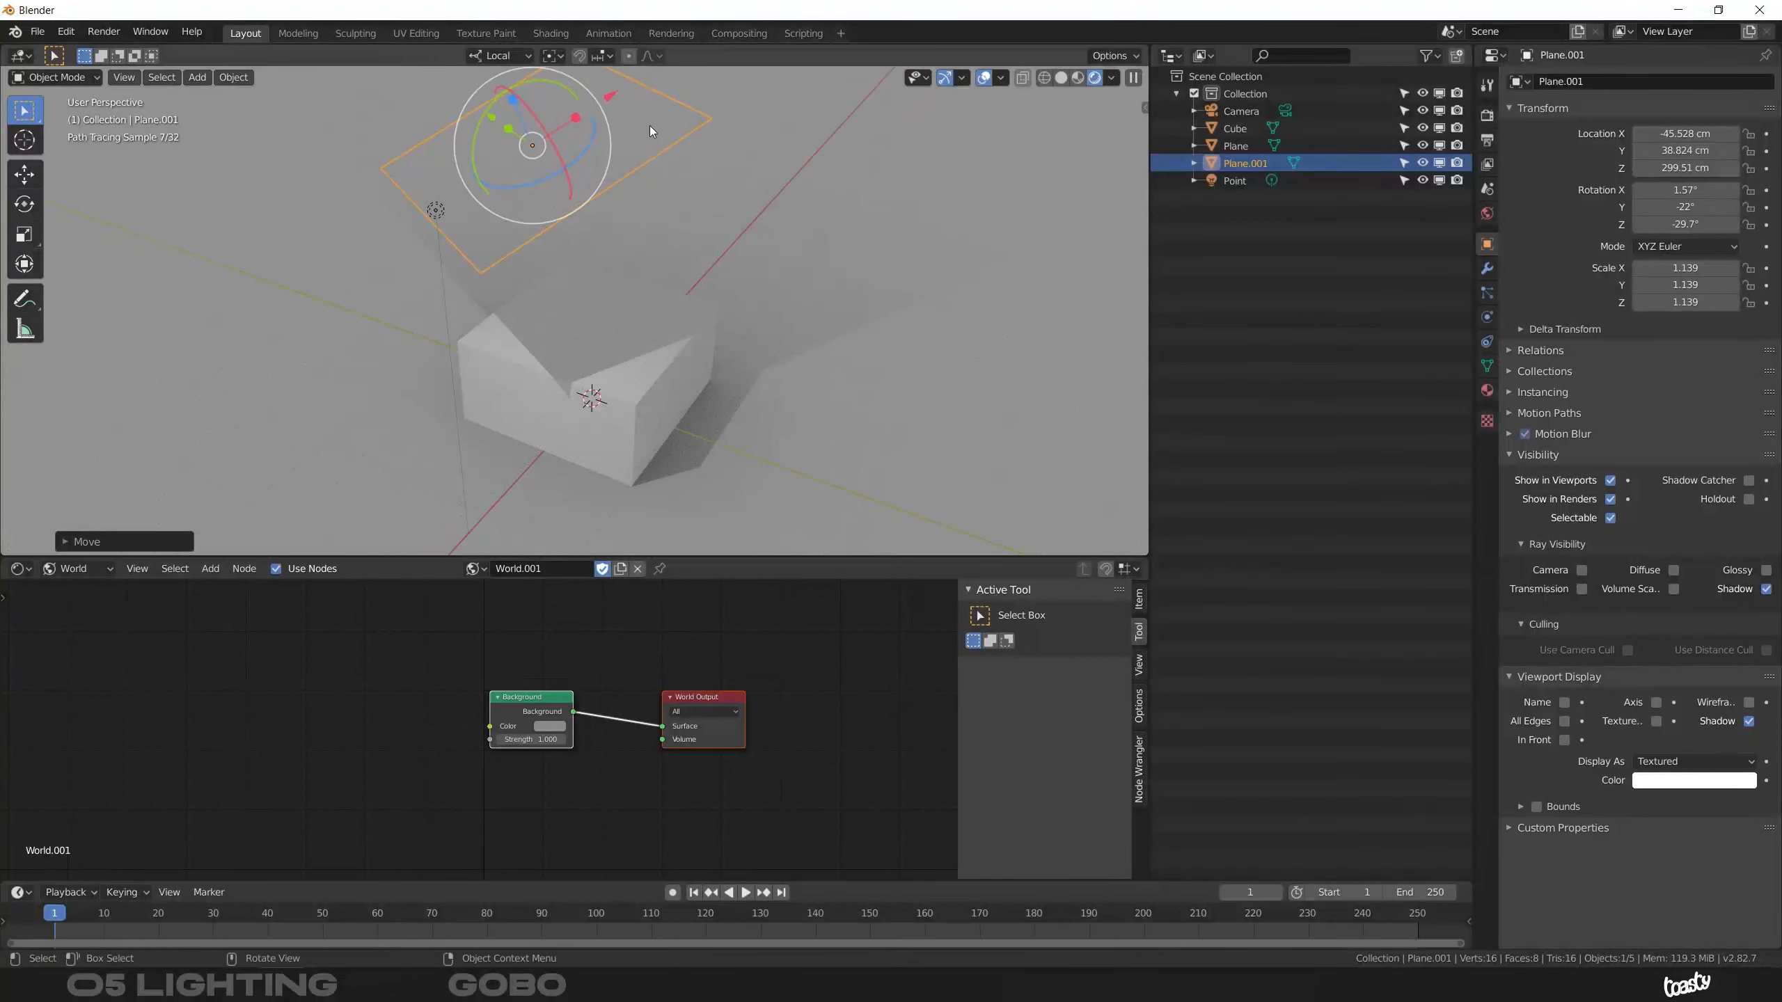
{"action": "middle_click_drag", "start_coordinate": [630, 301], "coordinate": [634, 242]}
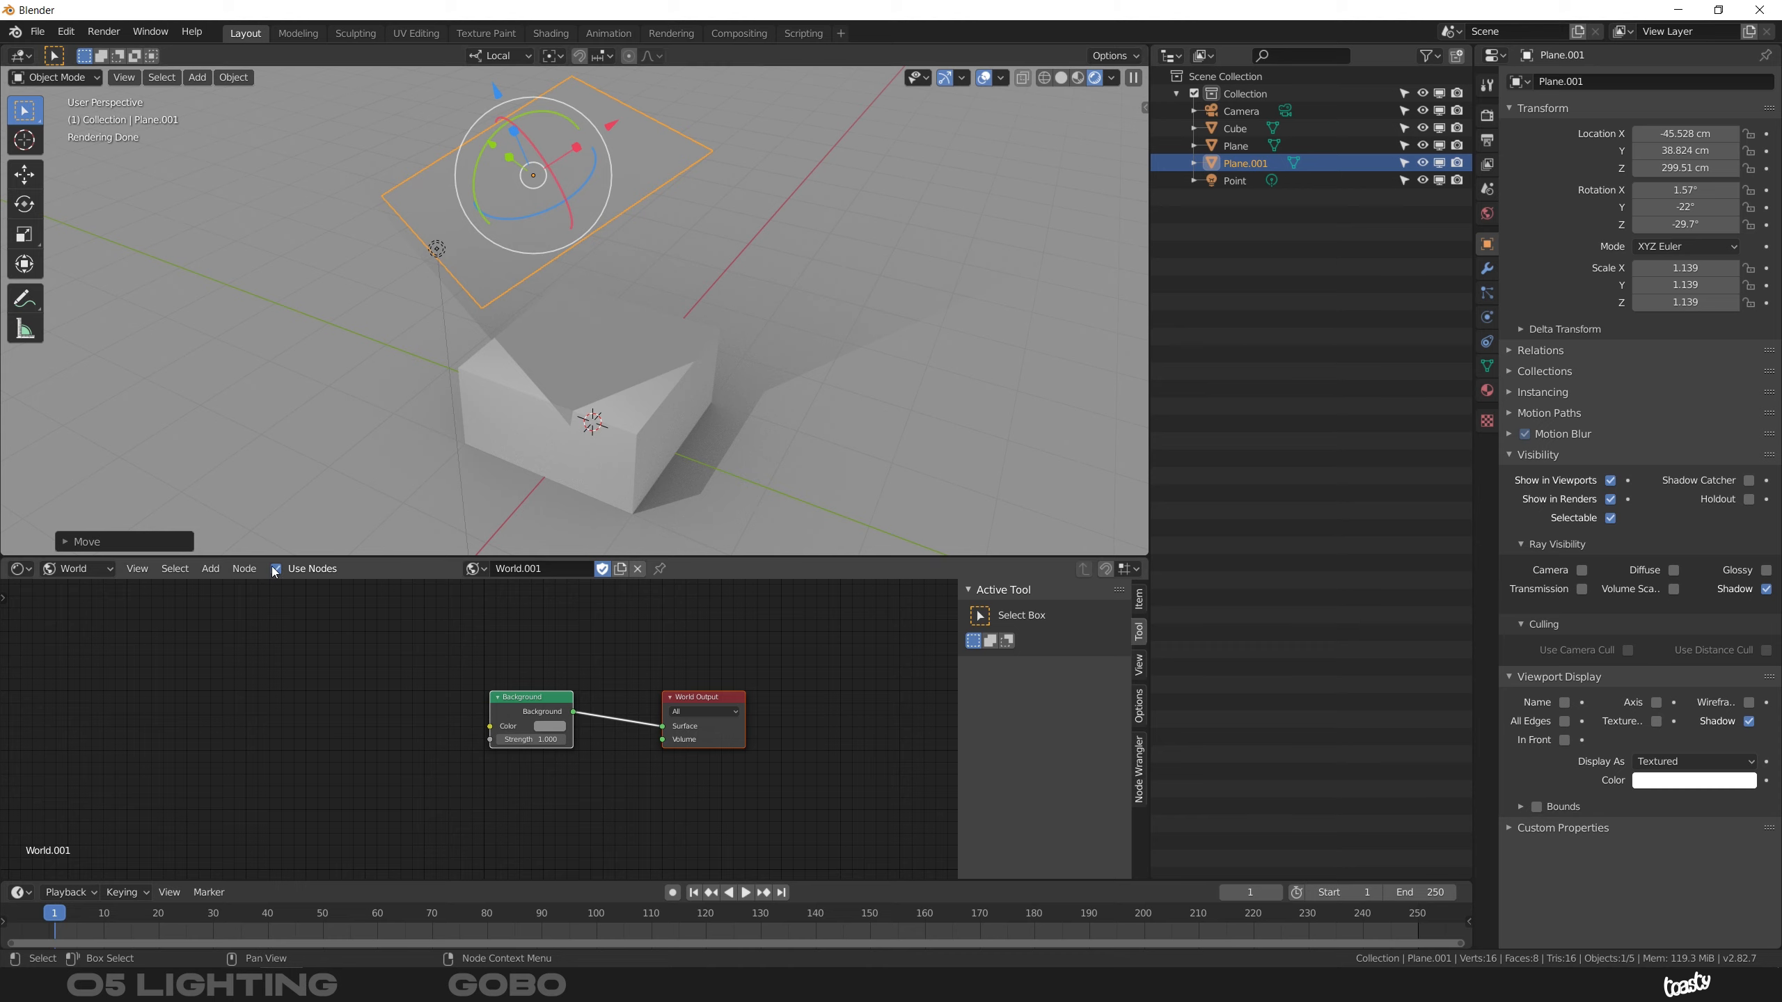
Switch the node editor from World to Object shading and create a new material for the raised plane.
{"action": "left_click", "coordinate": [83, 569]}
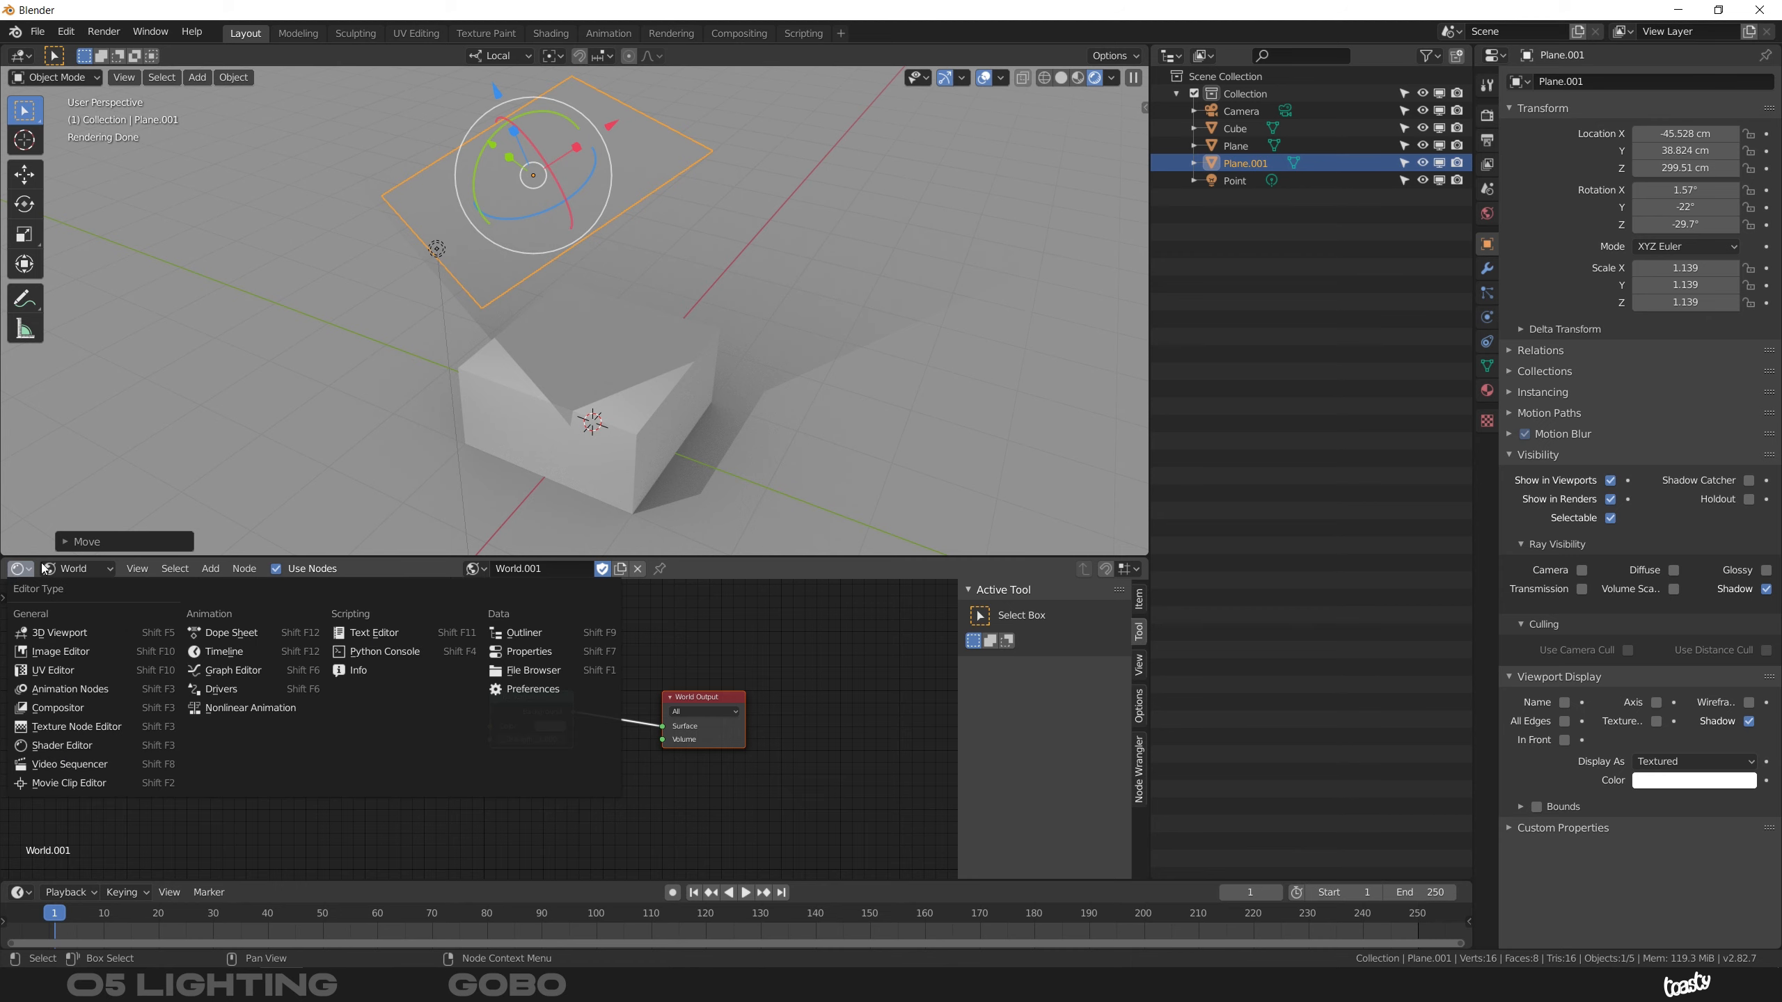
{"action": "left_click", "coordinate": [63, 592]}
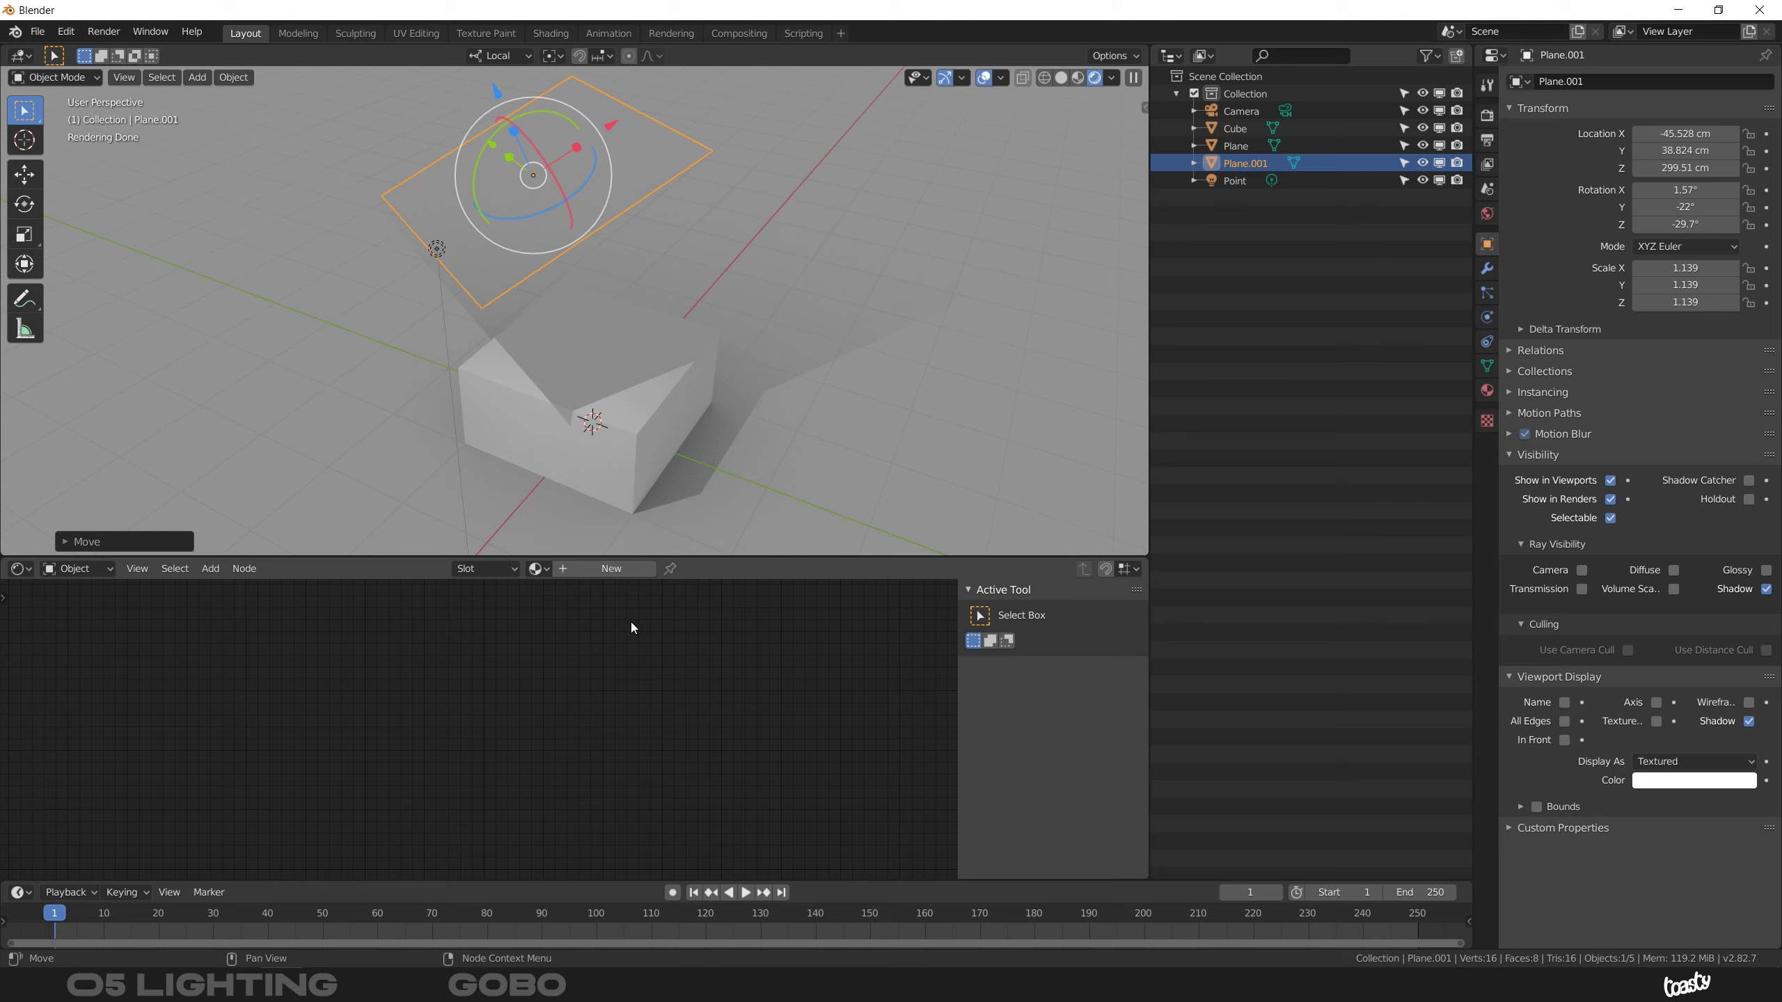
{"action": "left_click", "coordinate": [1487, 391]}
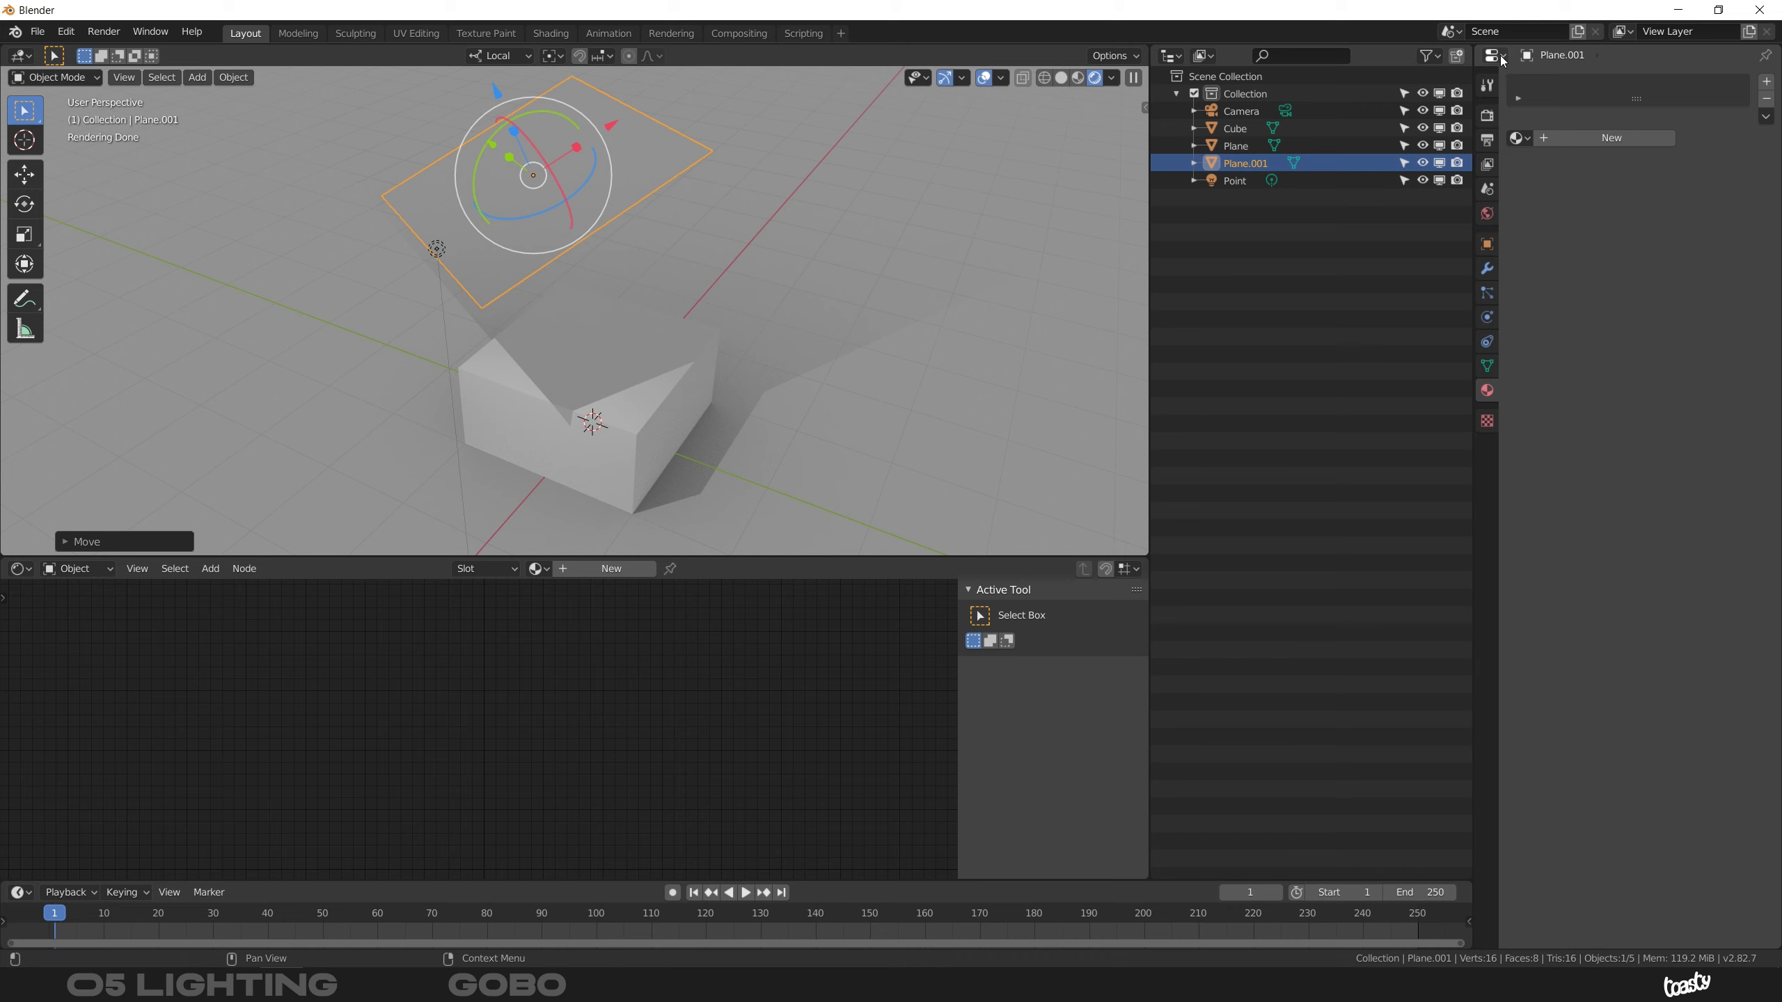
{"action": "left_click", "coordinate": [1766, 80]}
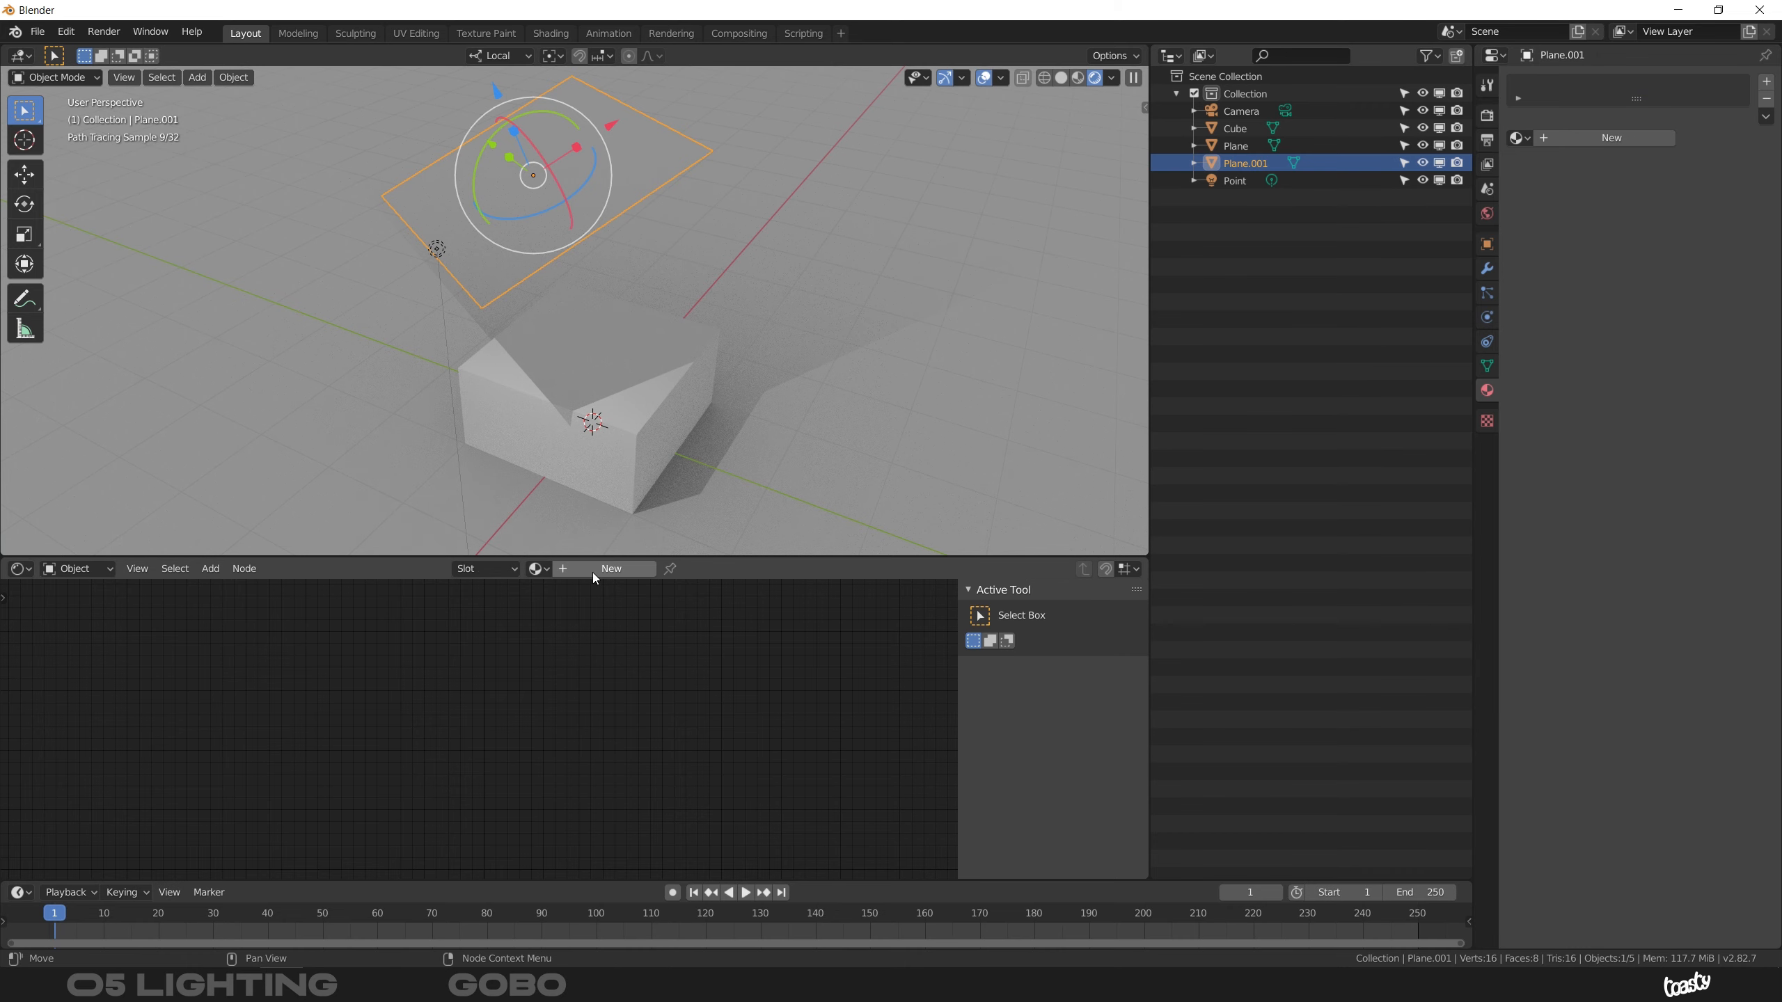
{"action": "left_click", "coordinate": [598, 569]}
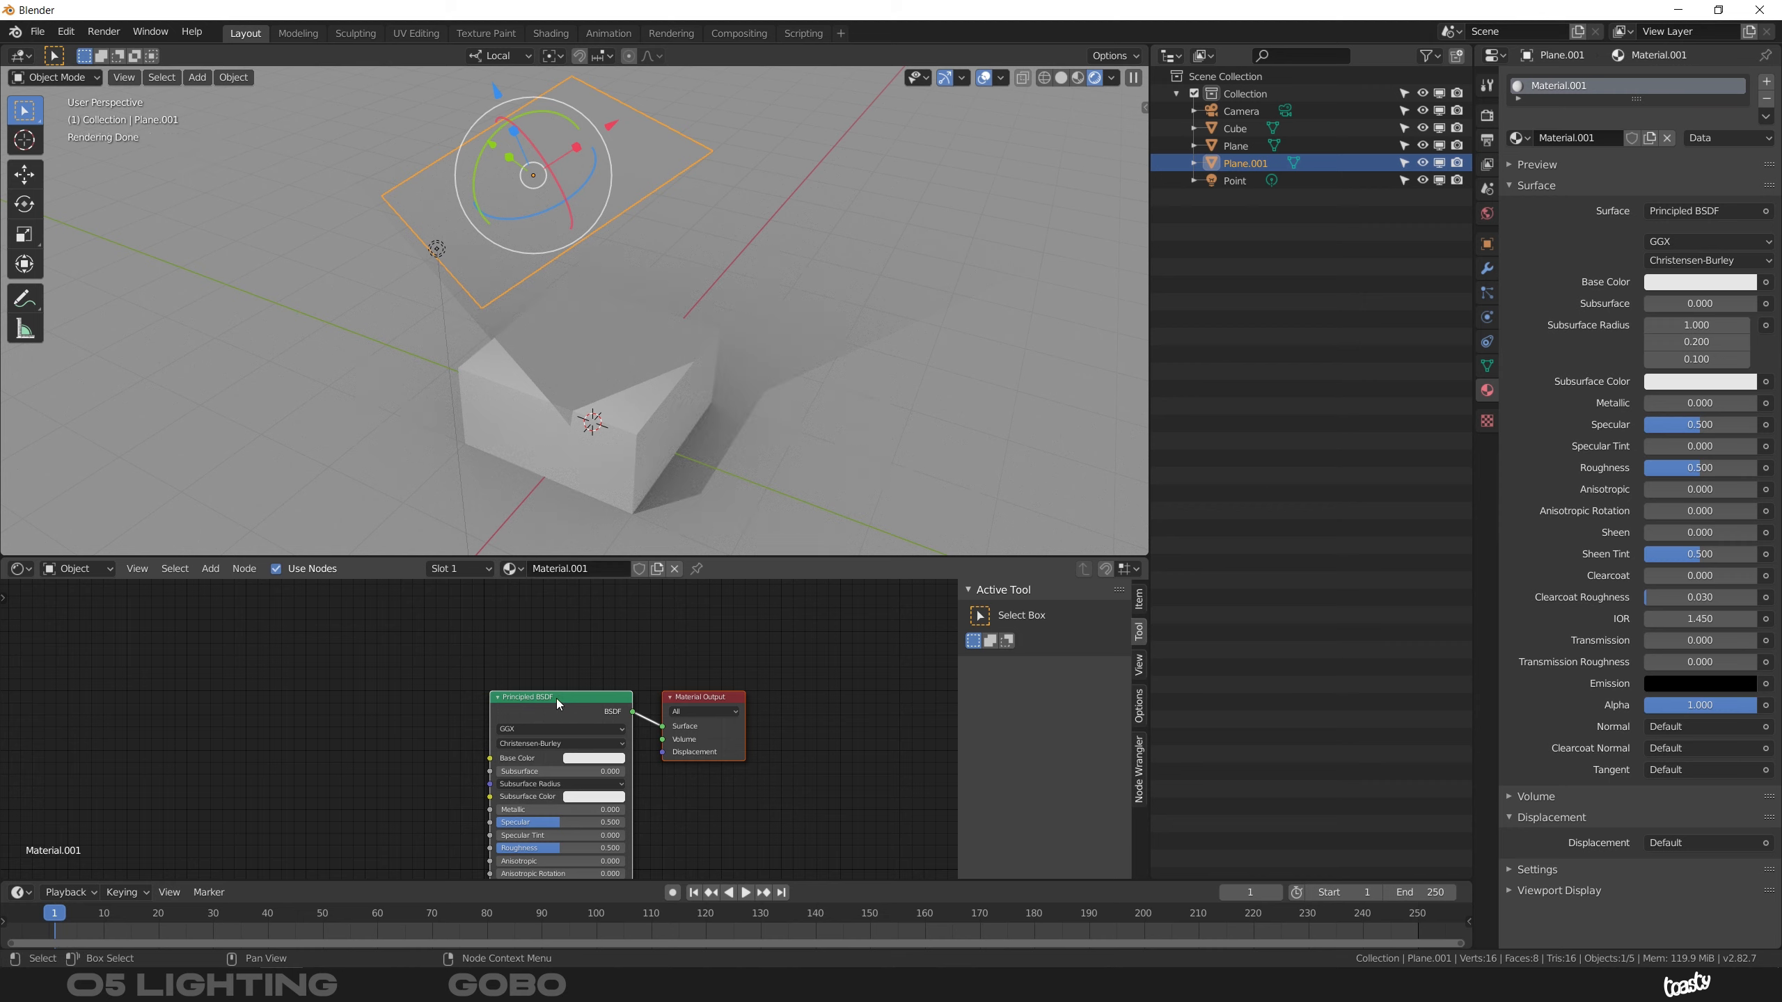
Replace the Principled BSDF with a Transparent BSDF connected to the Material Output's Surface.
{"action": "left_click", "coordinate": [563, 714]}
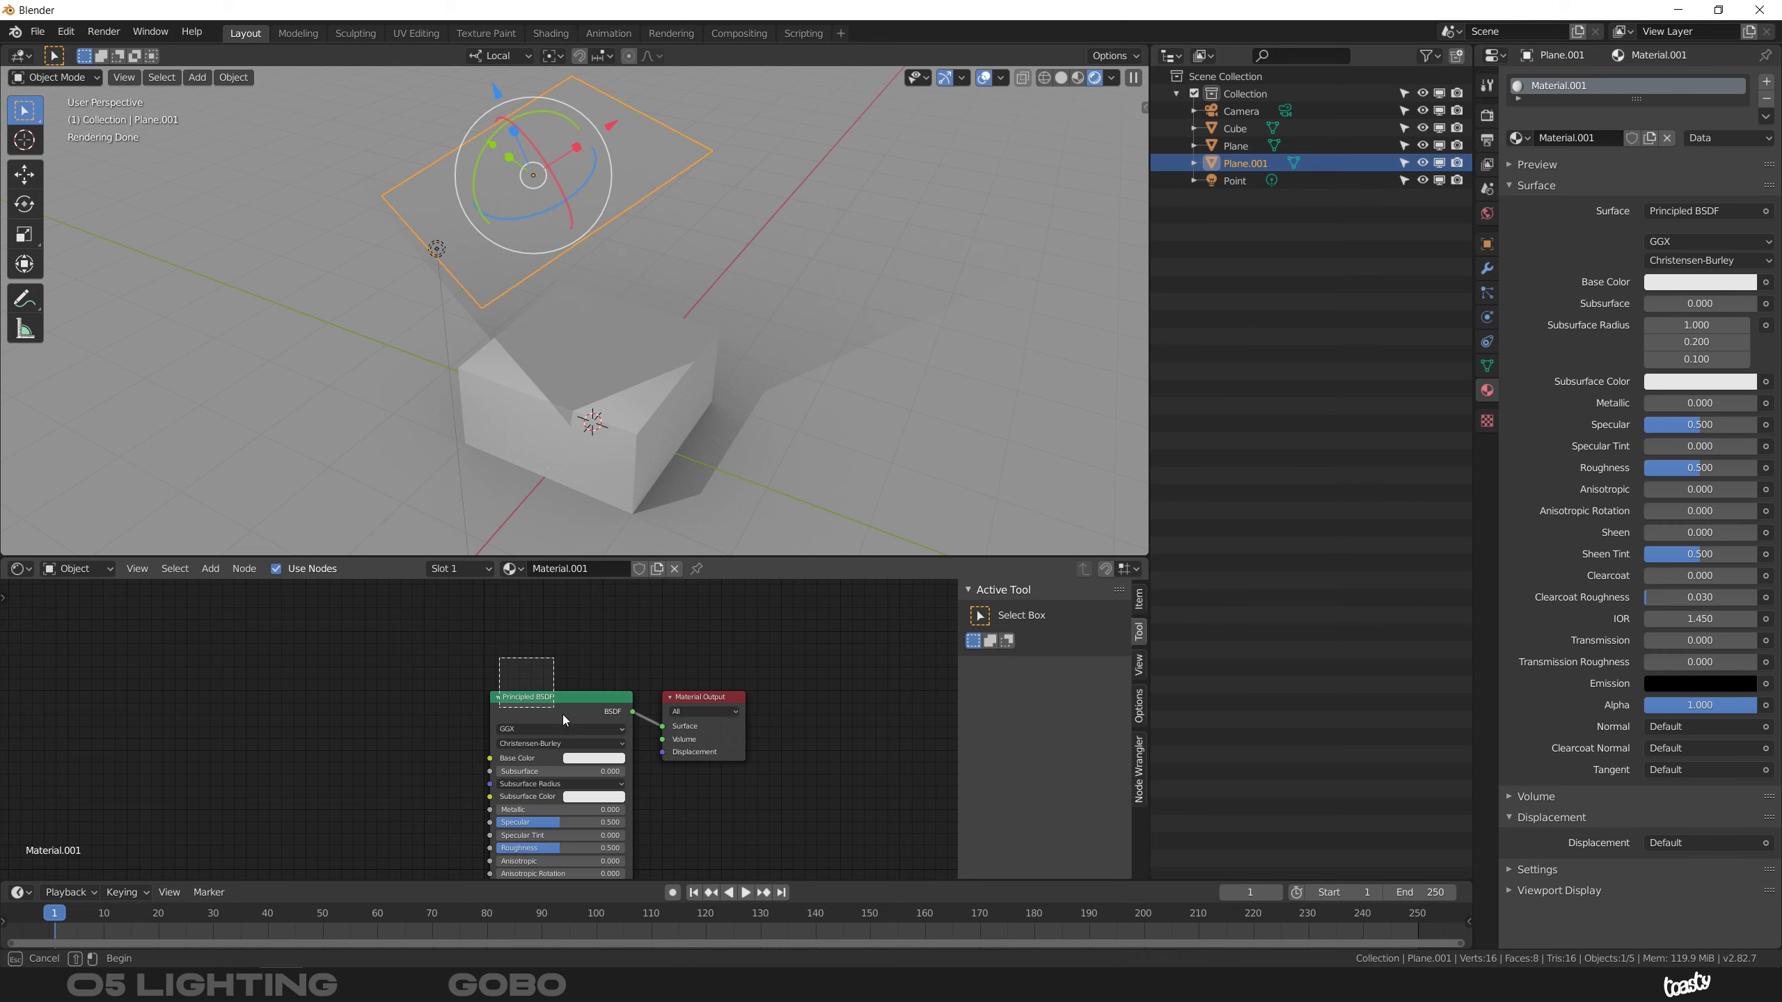
{"action": "key", "text": "x"}
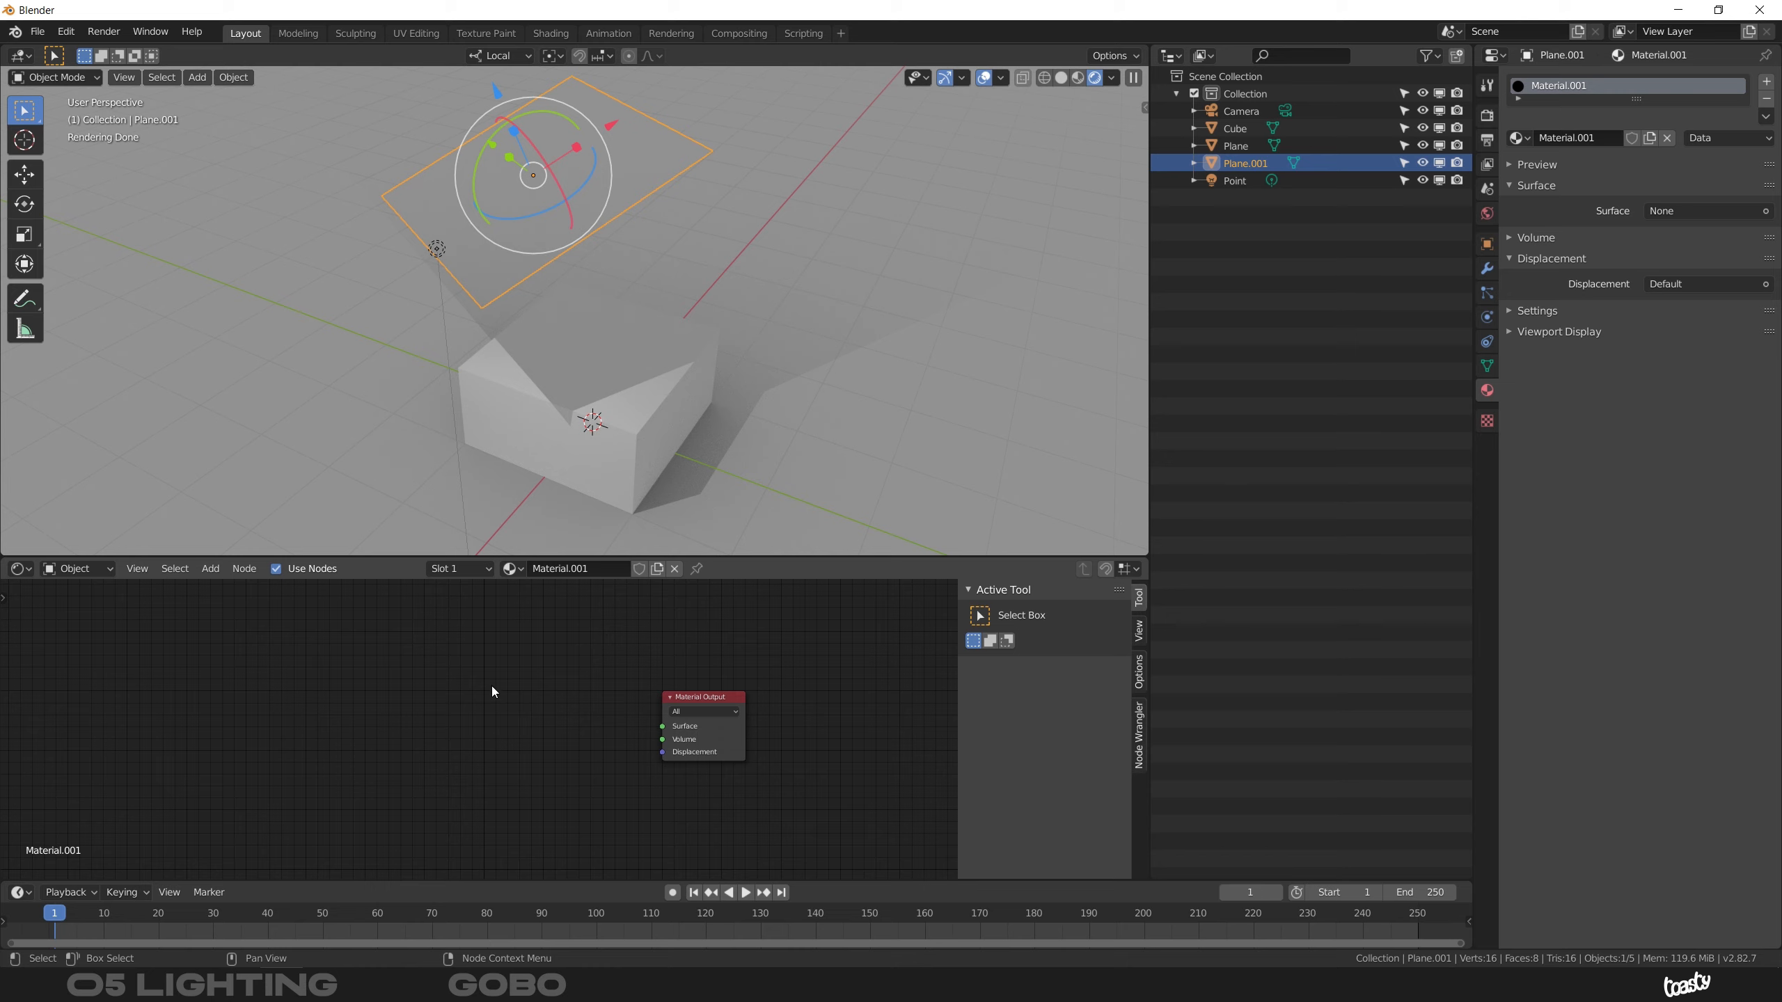
{"action": "key", "text": "shift+a"}
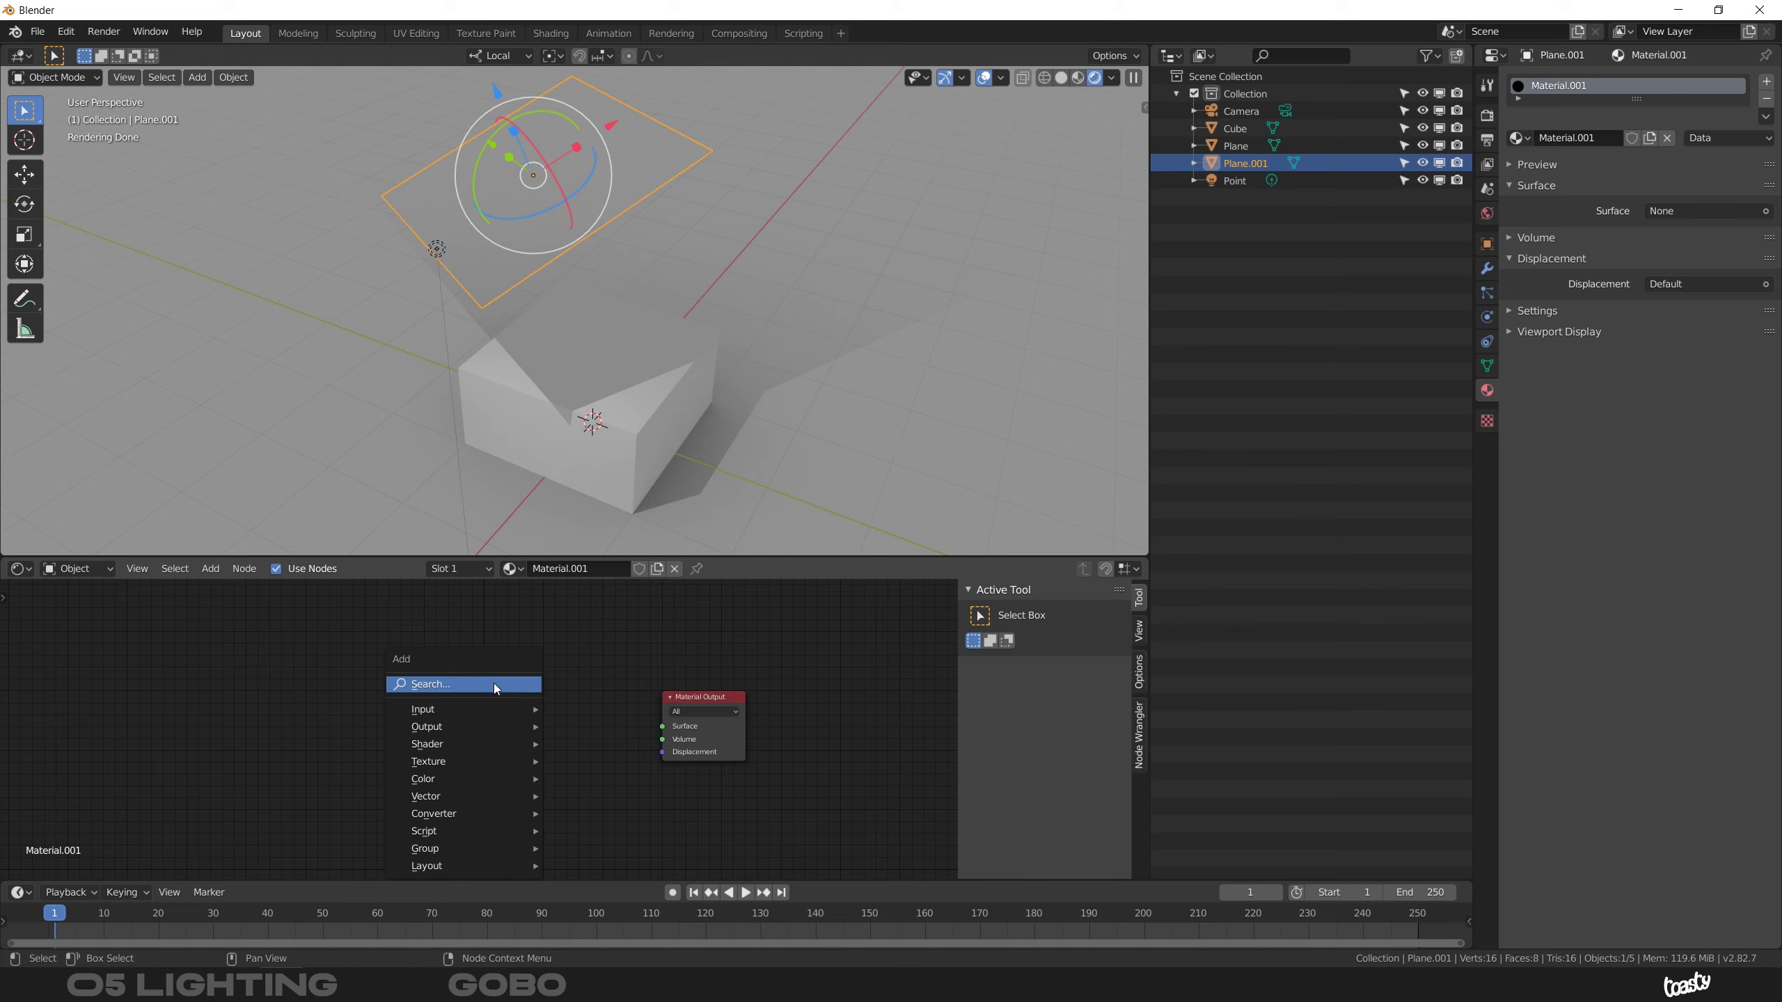
{"action": "left_click", "coordinate": [489, 684]}
{"action": "type", "text": "tran"}
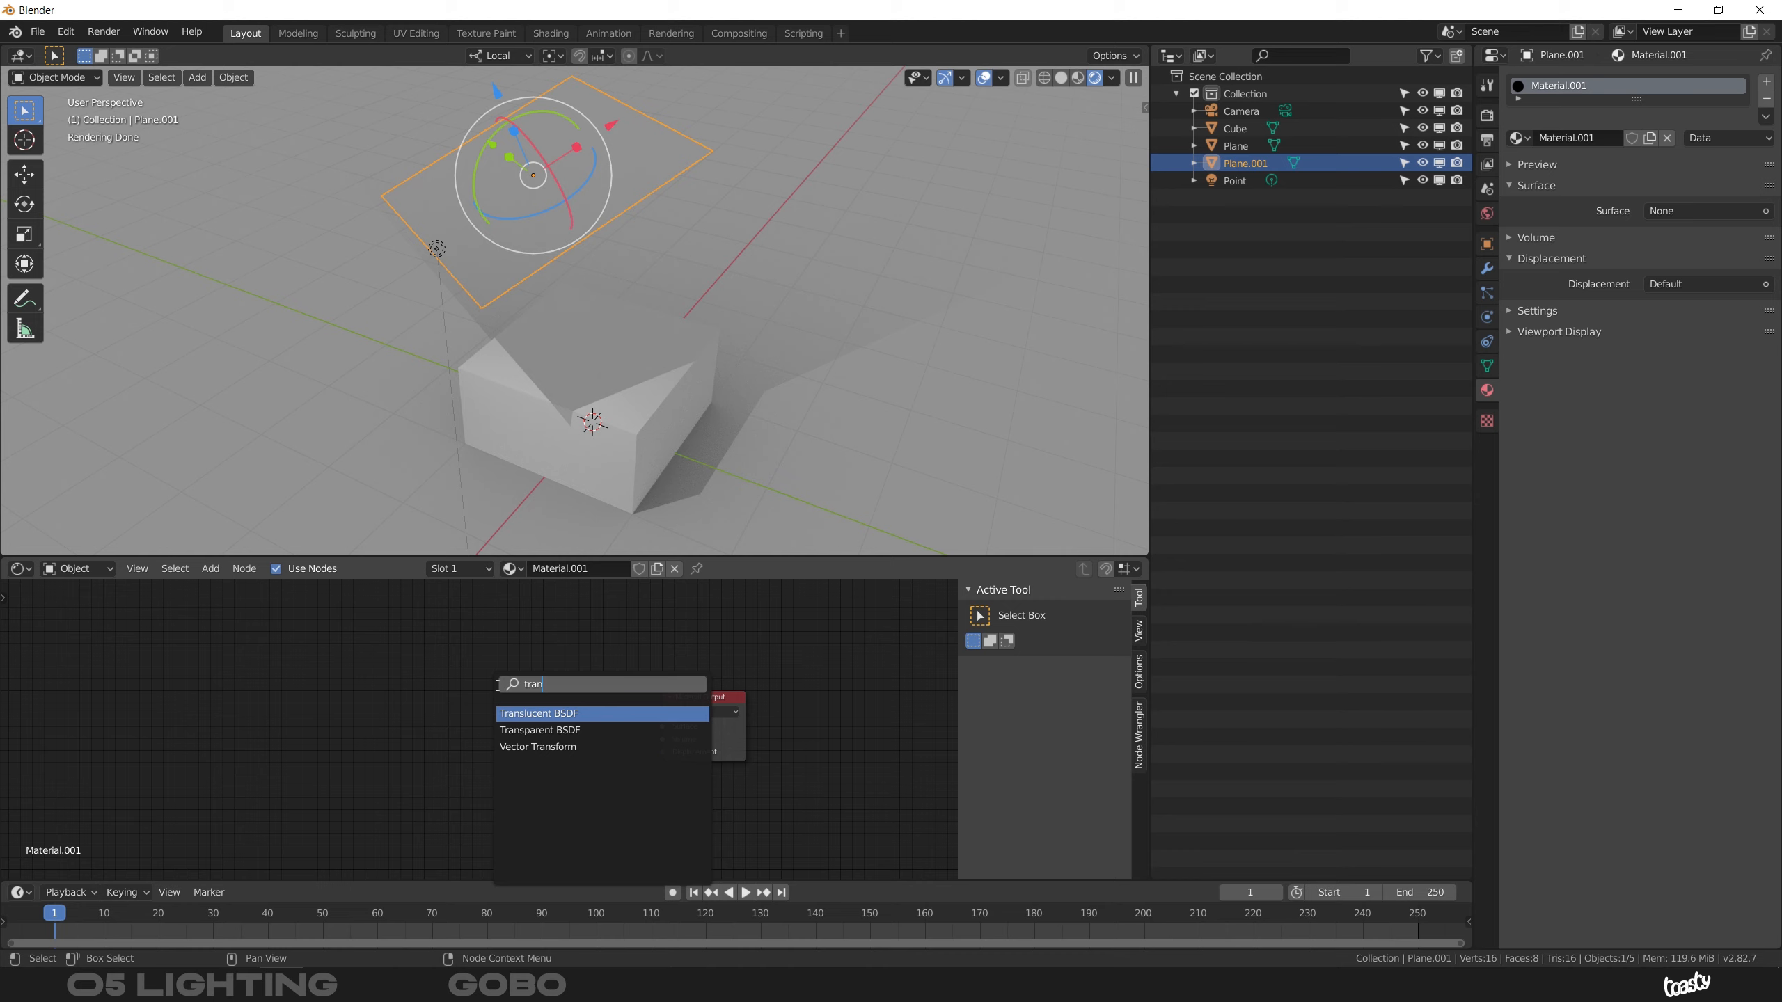
{"action": "key", "text": "Down"}
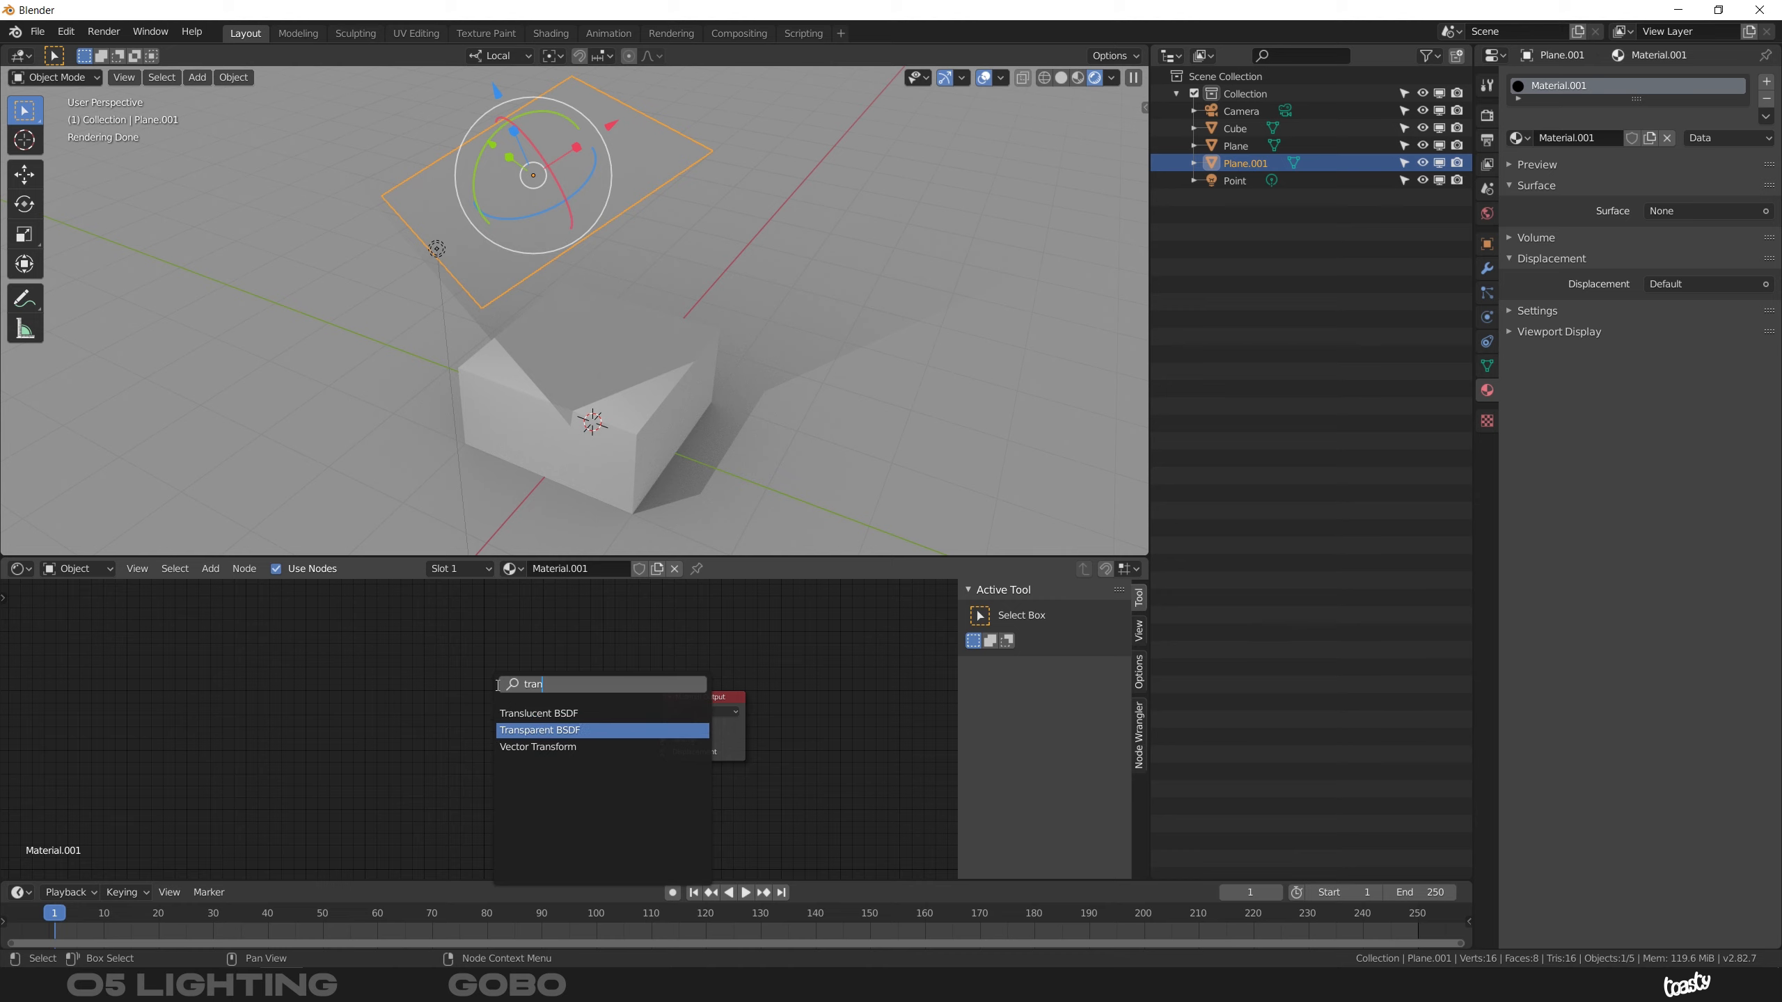
{"action": "key", "text": "Return"}
{"action": "left_click", "coordinate": [560, 699]}
{"action": "left_click_drag", "start_coordinate": [594, 701], "coordinate": [662, 726]}
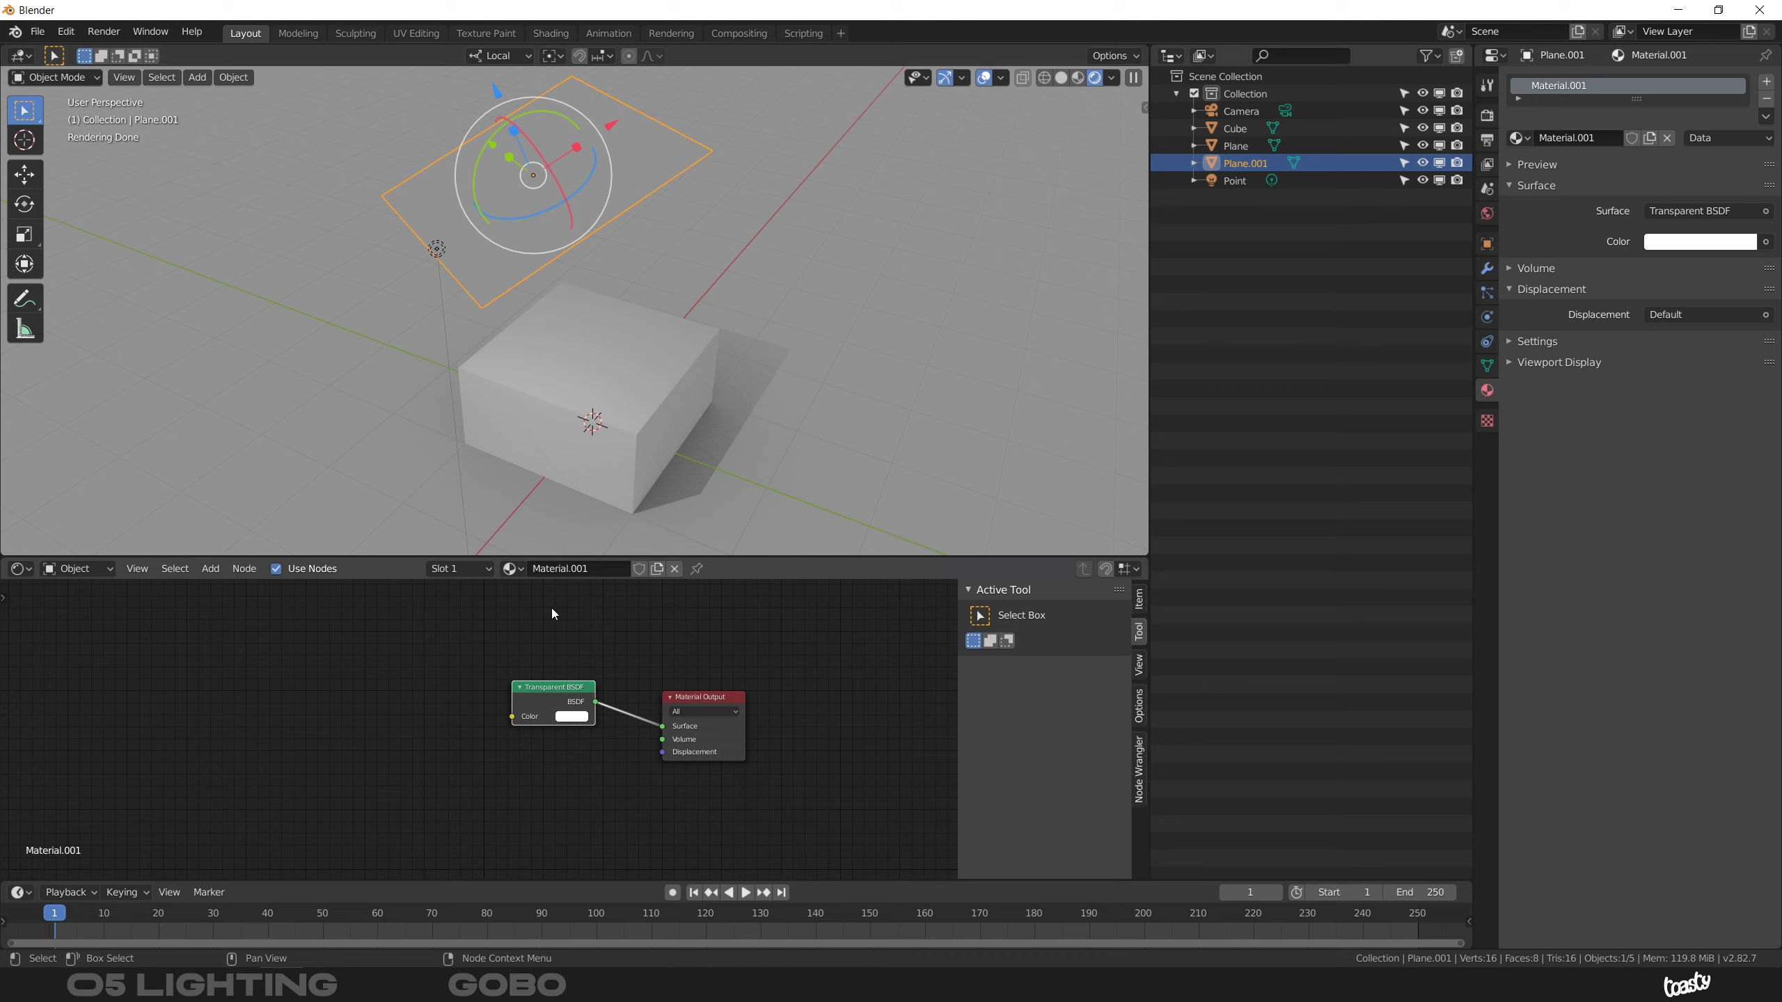
Try different brightness values for the Transparent BSDF's color.
{"action": "left_click", "coordinate": [571, 717]}
{"action": "left_click_drag", "start_coordinate": [660, 565], "coordinate": [615, 529]}
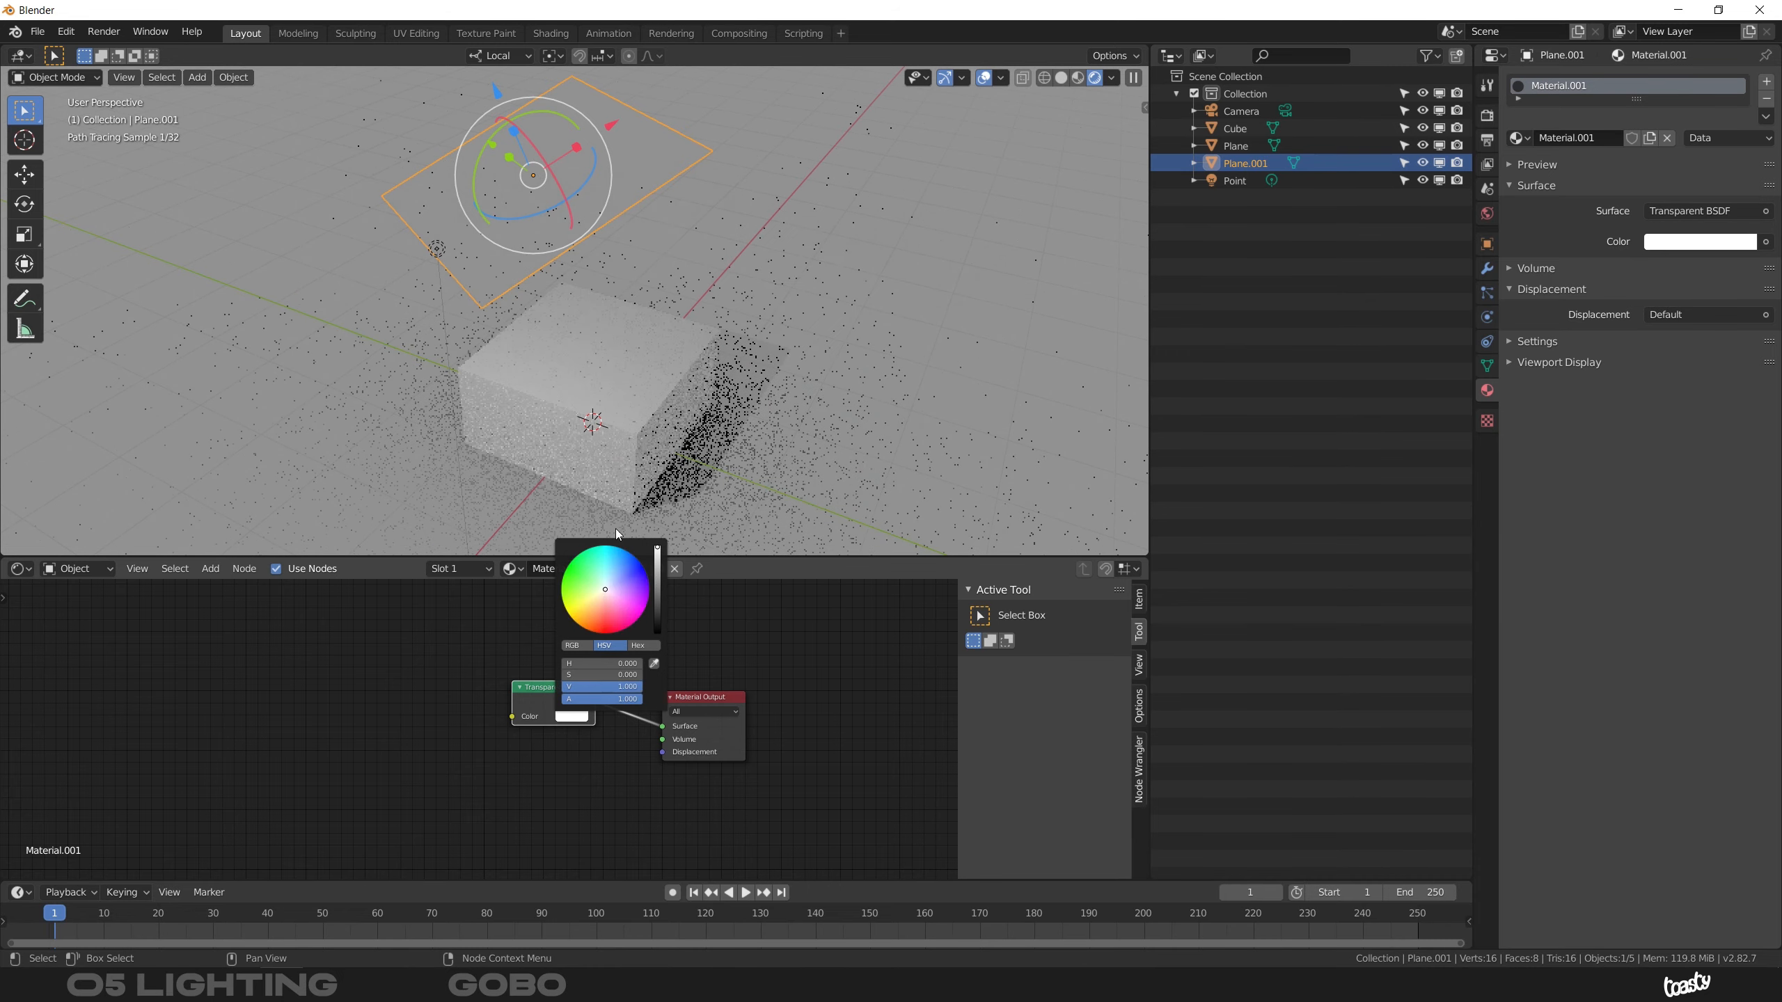
Add a Noise Texture node and connect its Fac output to the Transparent BSDF's Color input.
{"action": "middle_click_drag", "start_coordinate": [525, 672], "coordinate": [602, 647]}
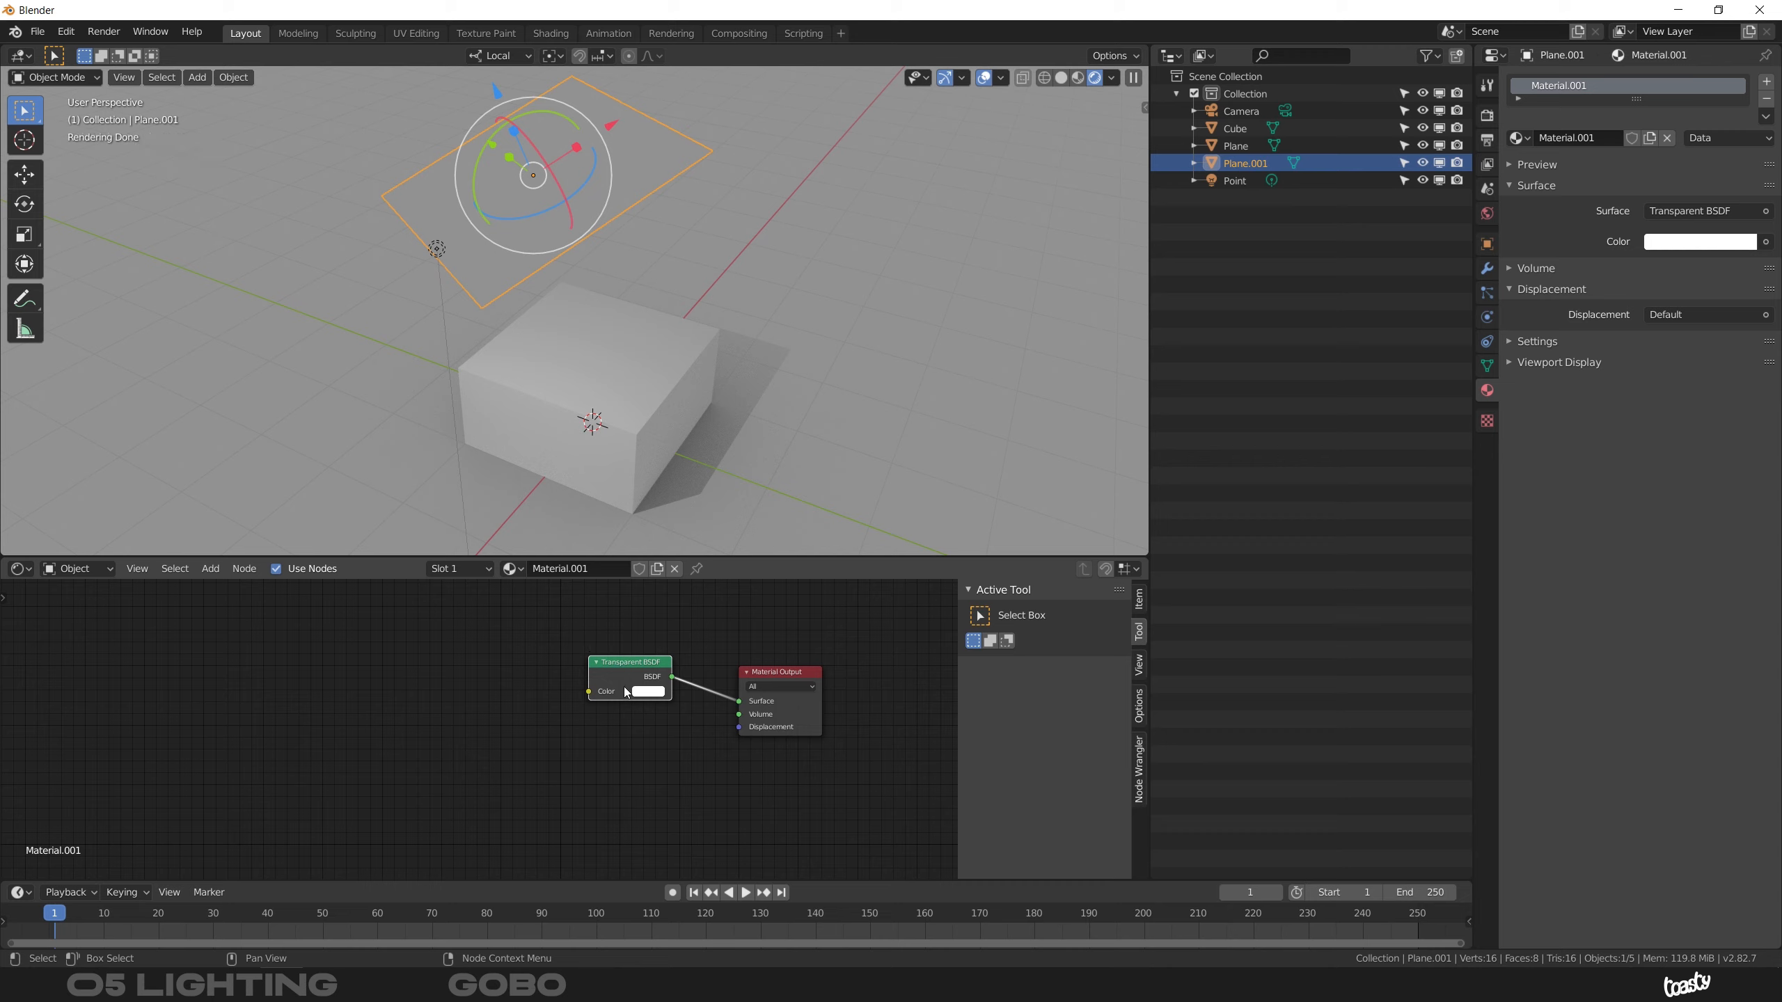
{"action": "left_click", "coordinate": [452, 692]}
{"action": "key", "text": "shift+a"}
{"action": "left_click", "coordinate": [446, 695]}
{"action": "type", "text": "noise"}
{"action": "key", "text": "Return"}
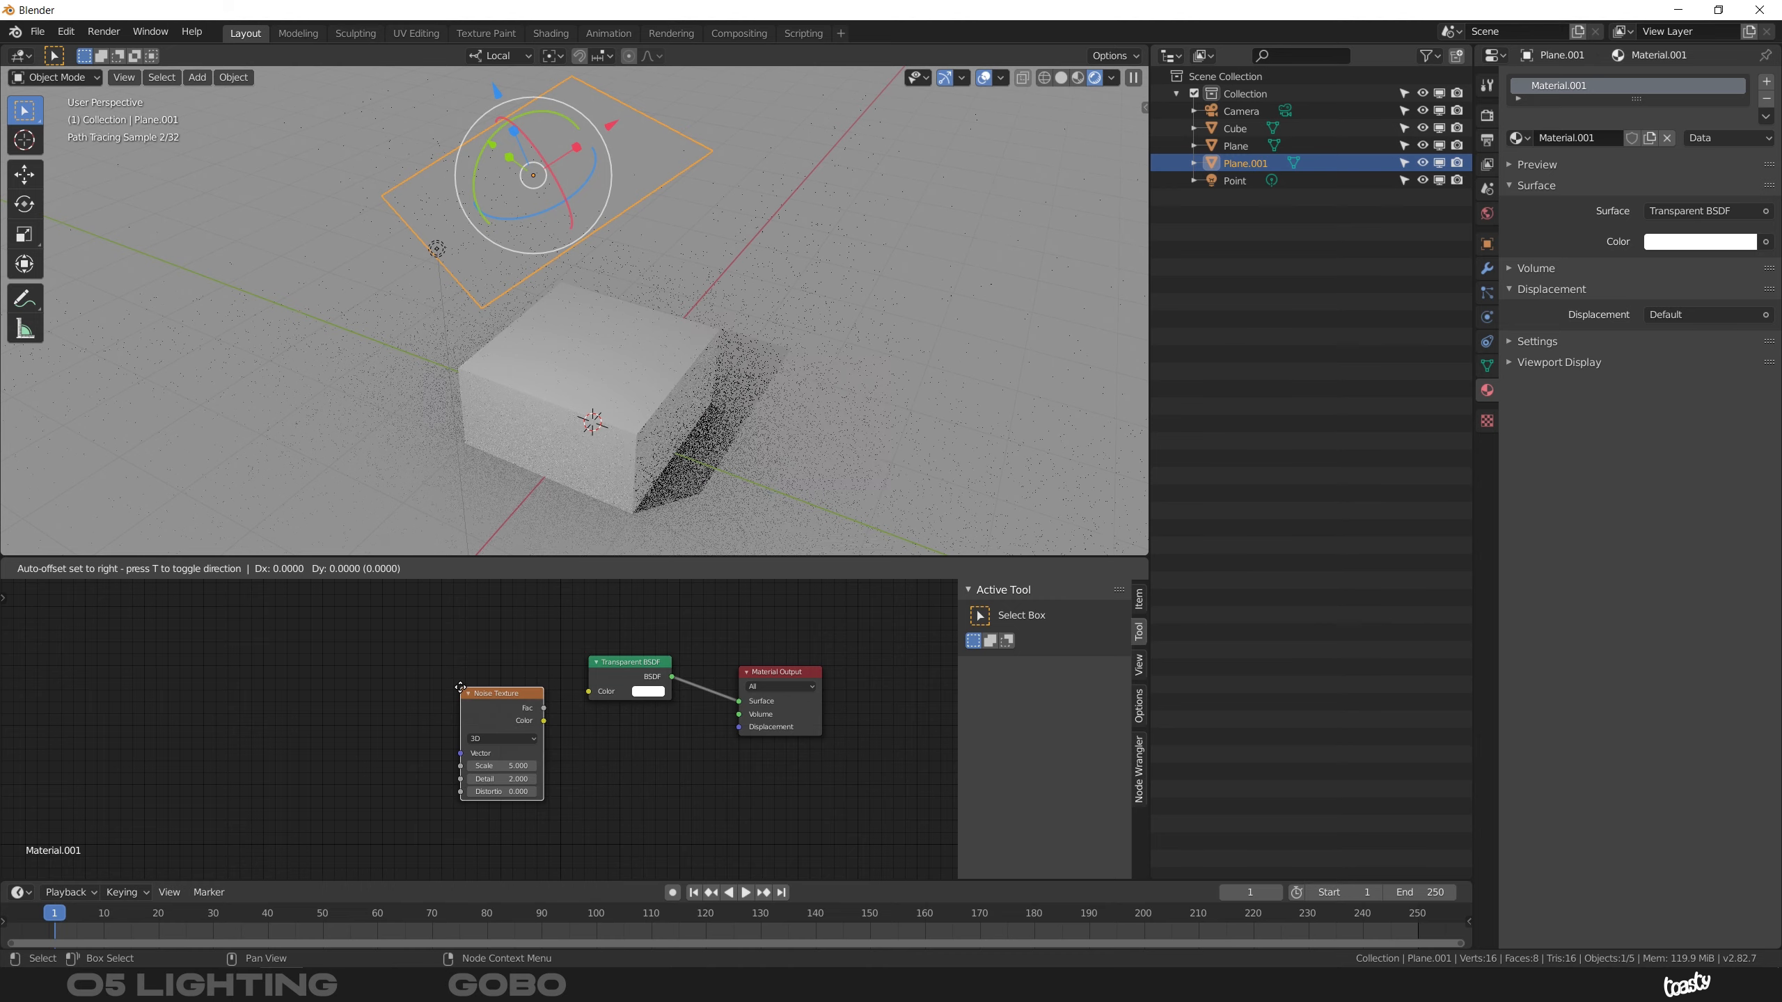
{"action": "left_click", "coordinate": [438, 648]}
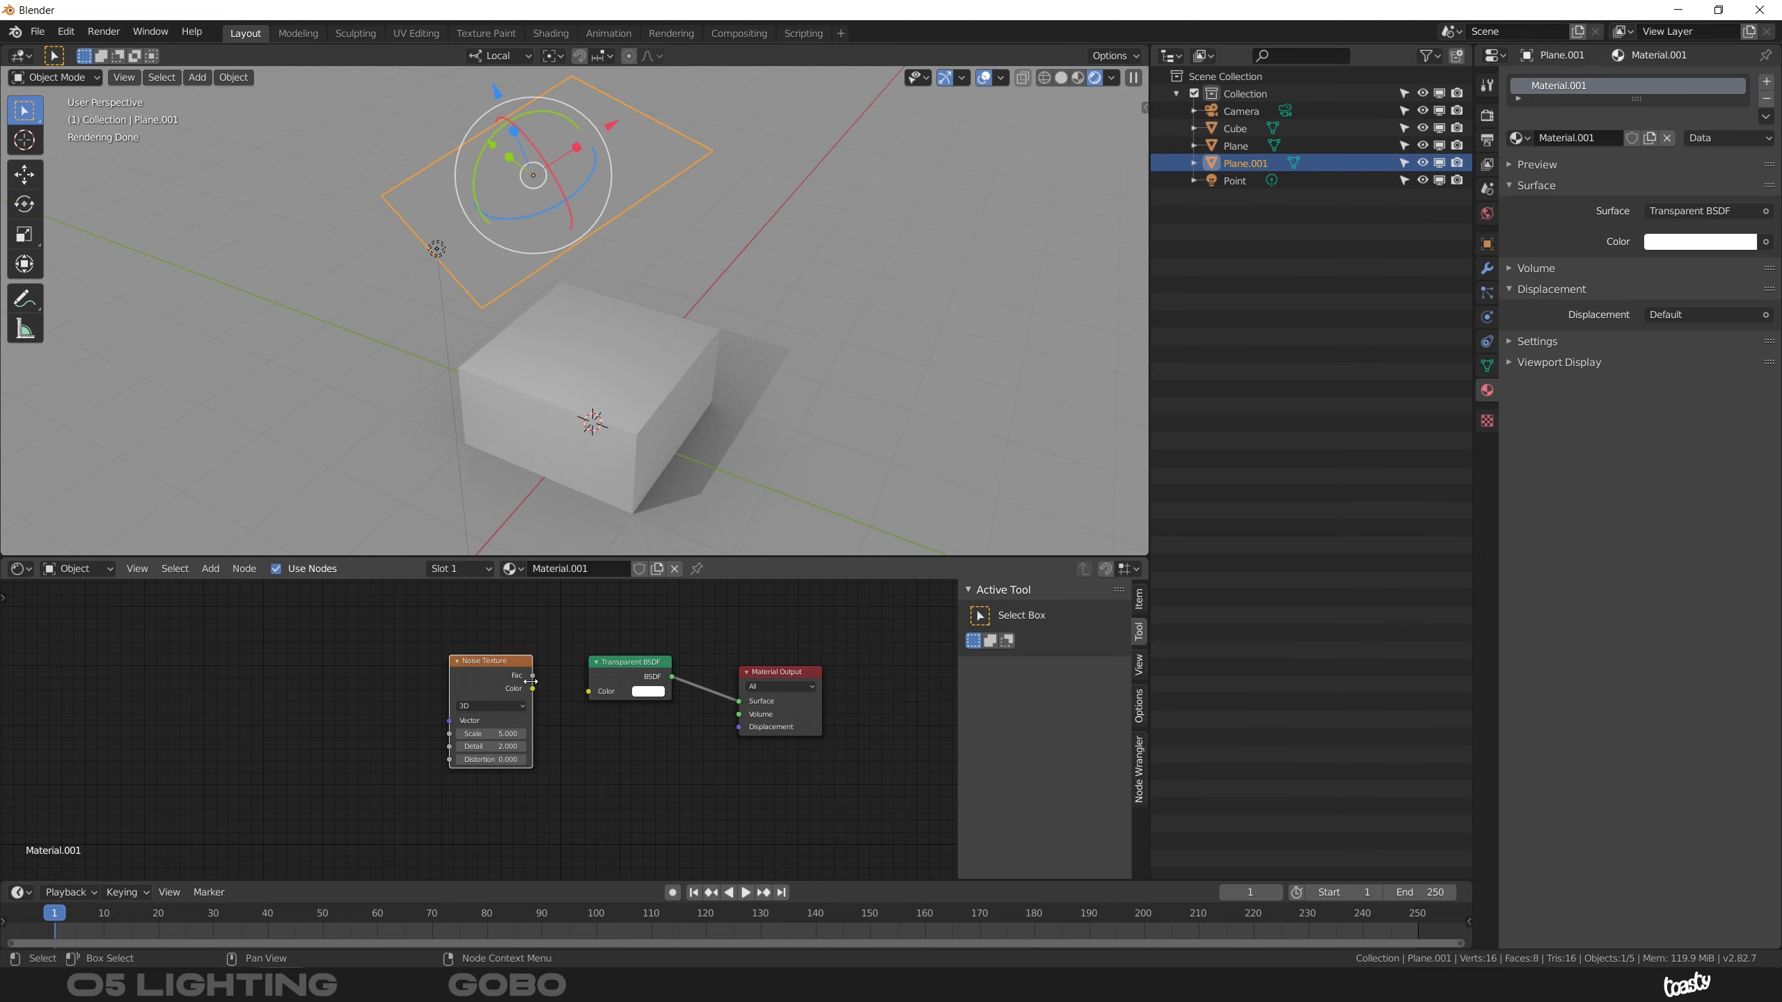
{"action": "mouse_move", "coordinate": [532, 675]}
{"action": "left_mouse_down"}
{"action": "mouse_move", "coordinate": [560, 668]}
{"action": "mouse_move", "coordinate": [519, 680]}
{"action": "mouse_move", "coordinate": [552, 689]}
{"action": "mouse_move", "coordinate": [517, 682]}
{"action": "left_mouse_up"}
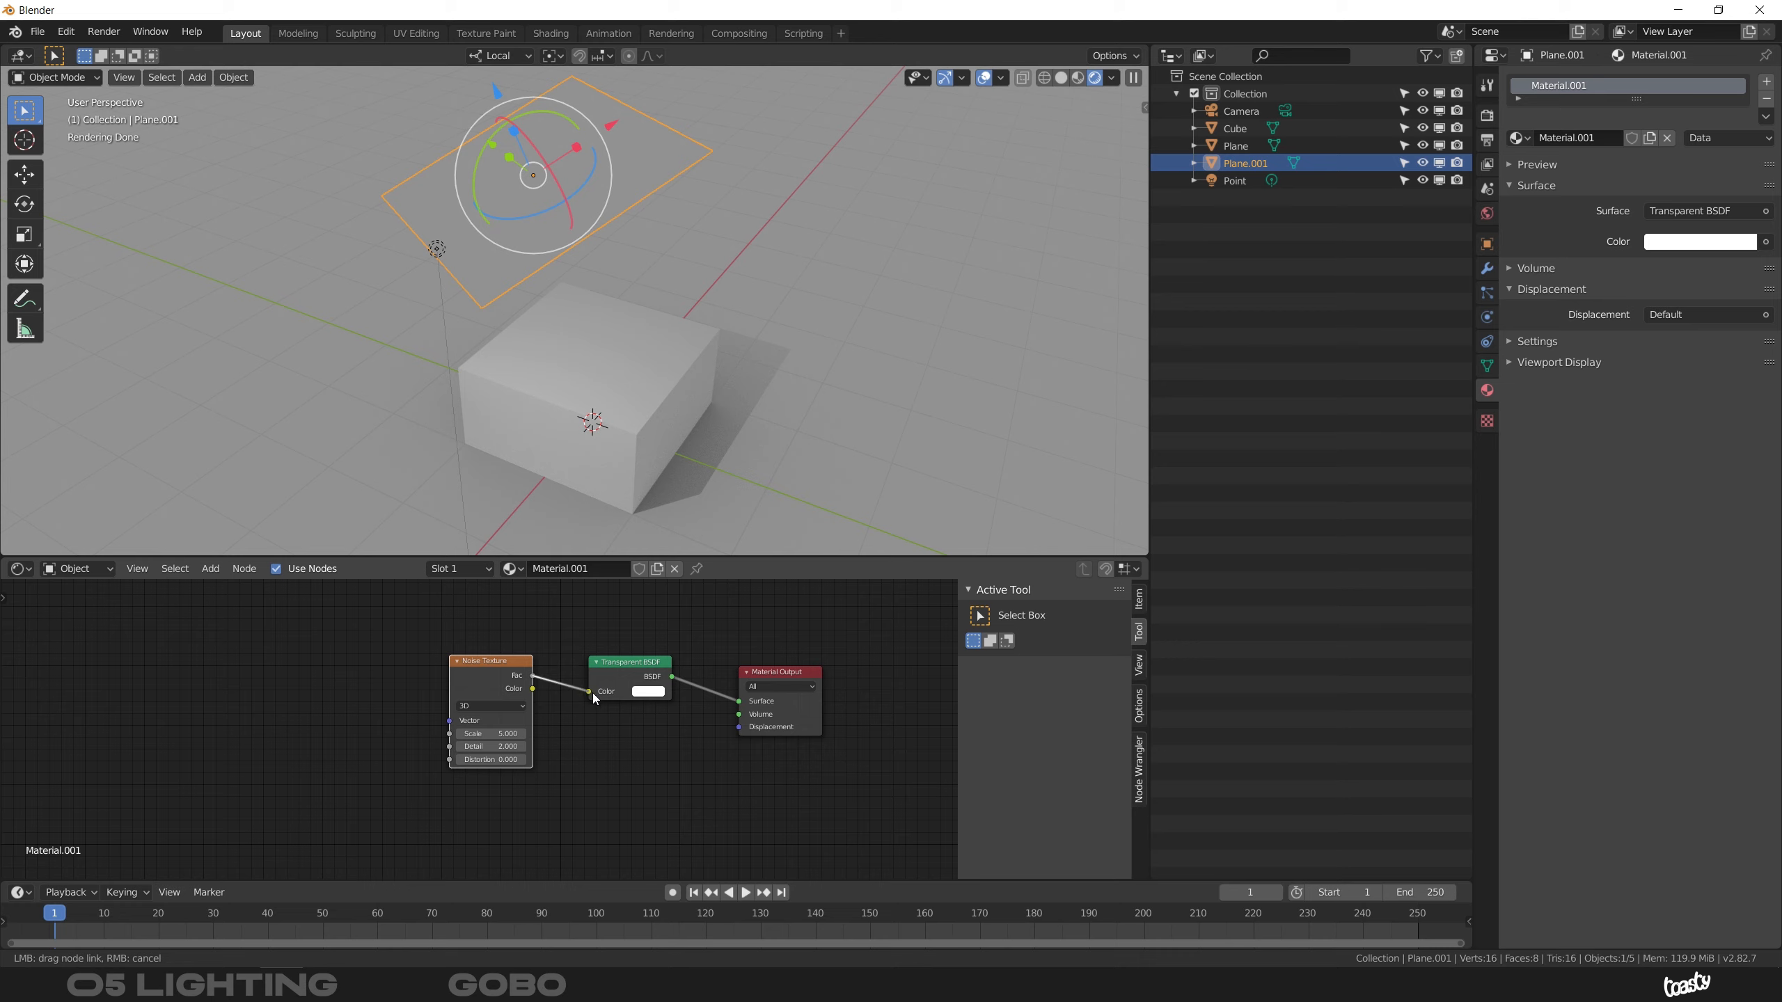
{"action": "left_click_drag", "start_coordinate": [593, 693], "coordinate": [589, 691]}
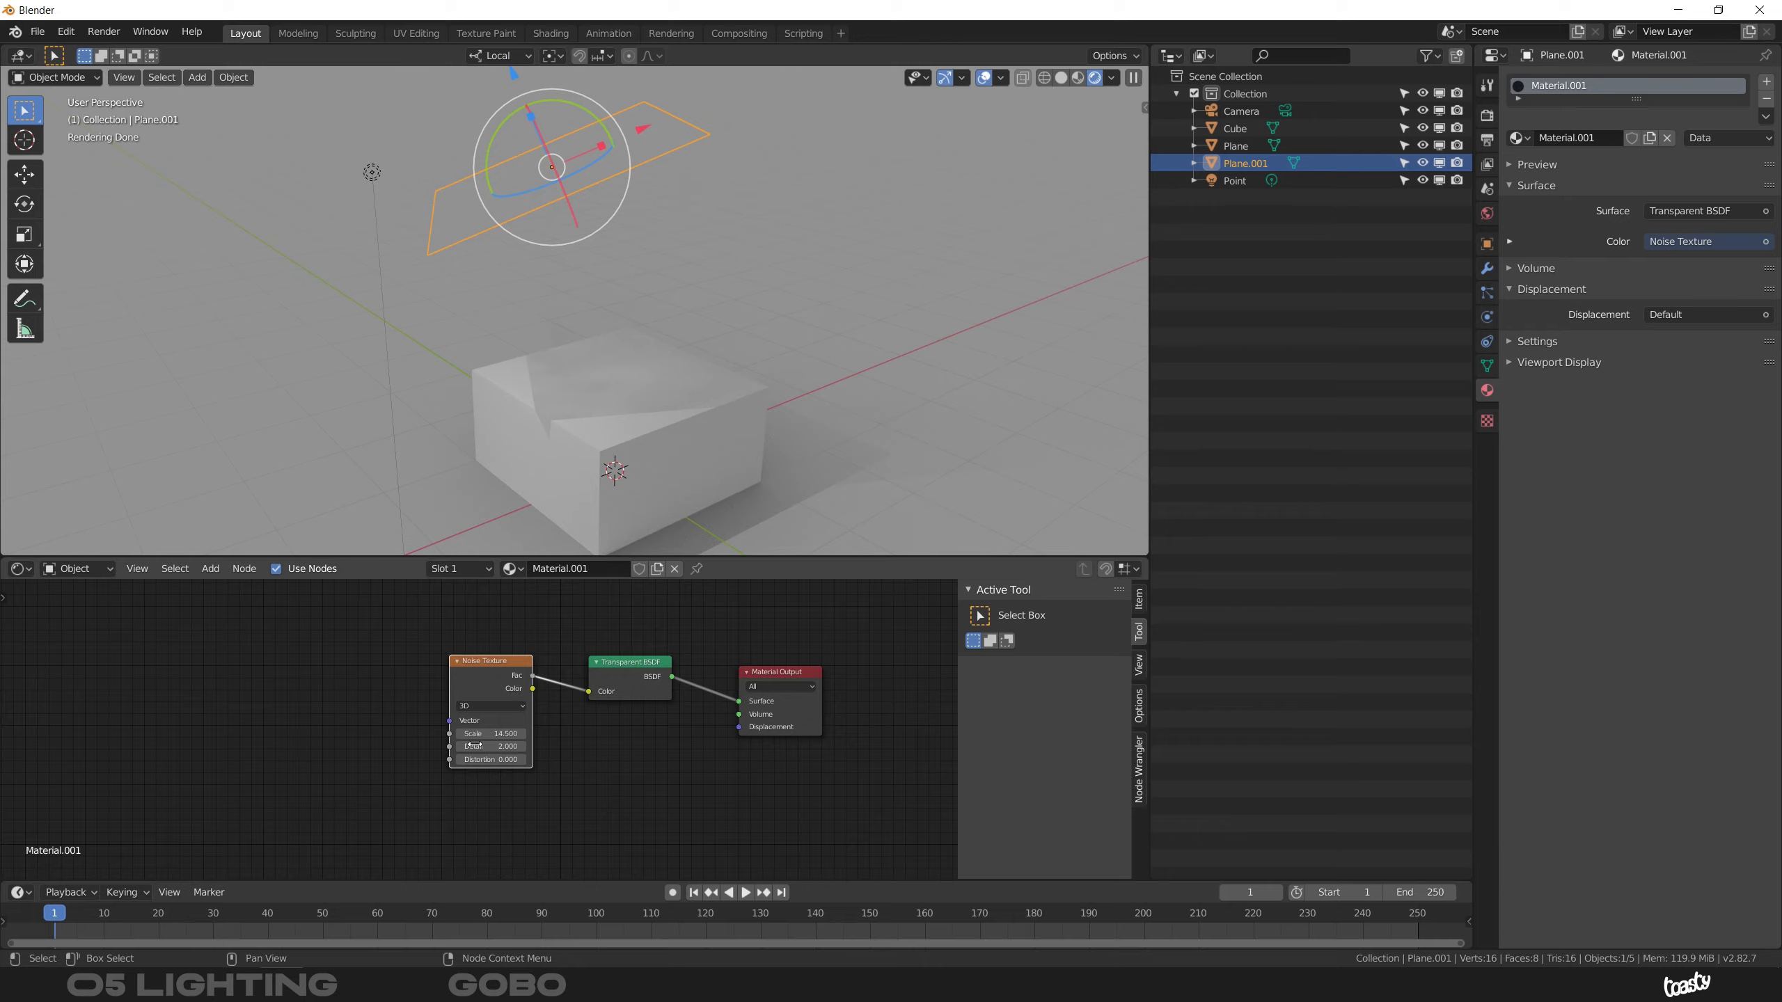
Set the Noise Texture's scale to 11.8 and reposition the raised plane above the cube.
{"action": "left_click_drag", "start_coordinate": [473, 734], "coordinate": [478, 731]}
{"action": "middle_click_drag", "start_coordinate": [618, 393], "coordinate": [451, 451]}
{"action": "key", "text": "g"}
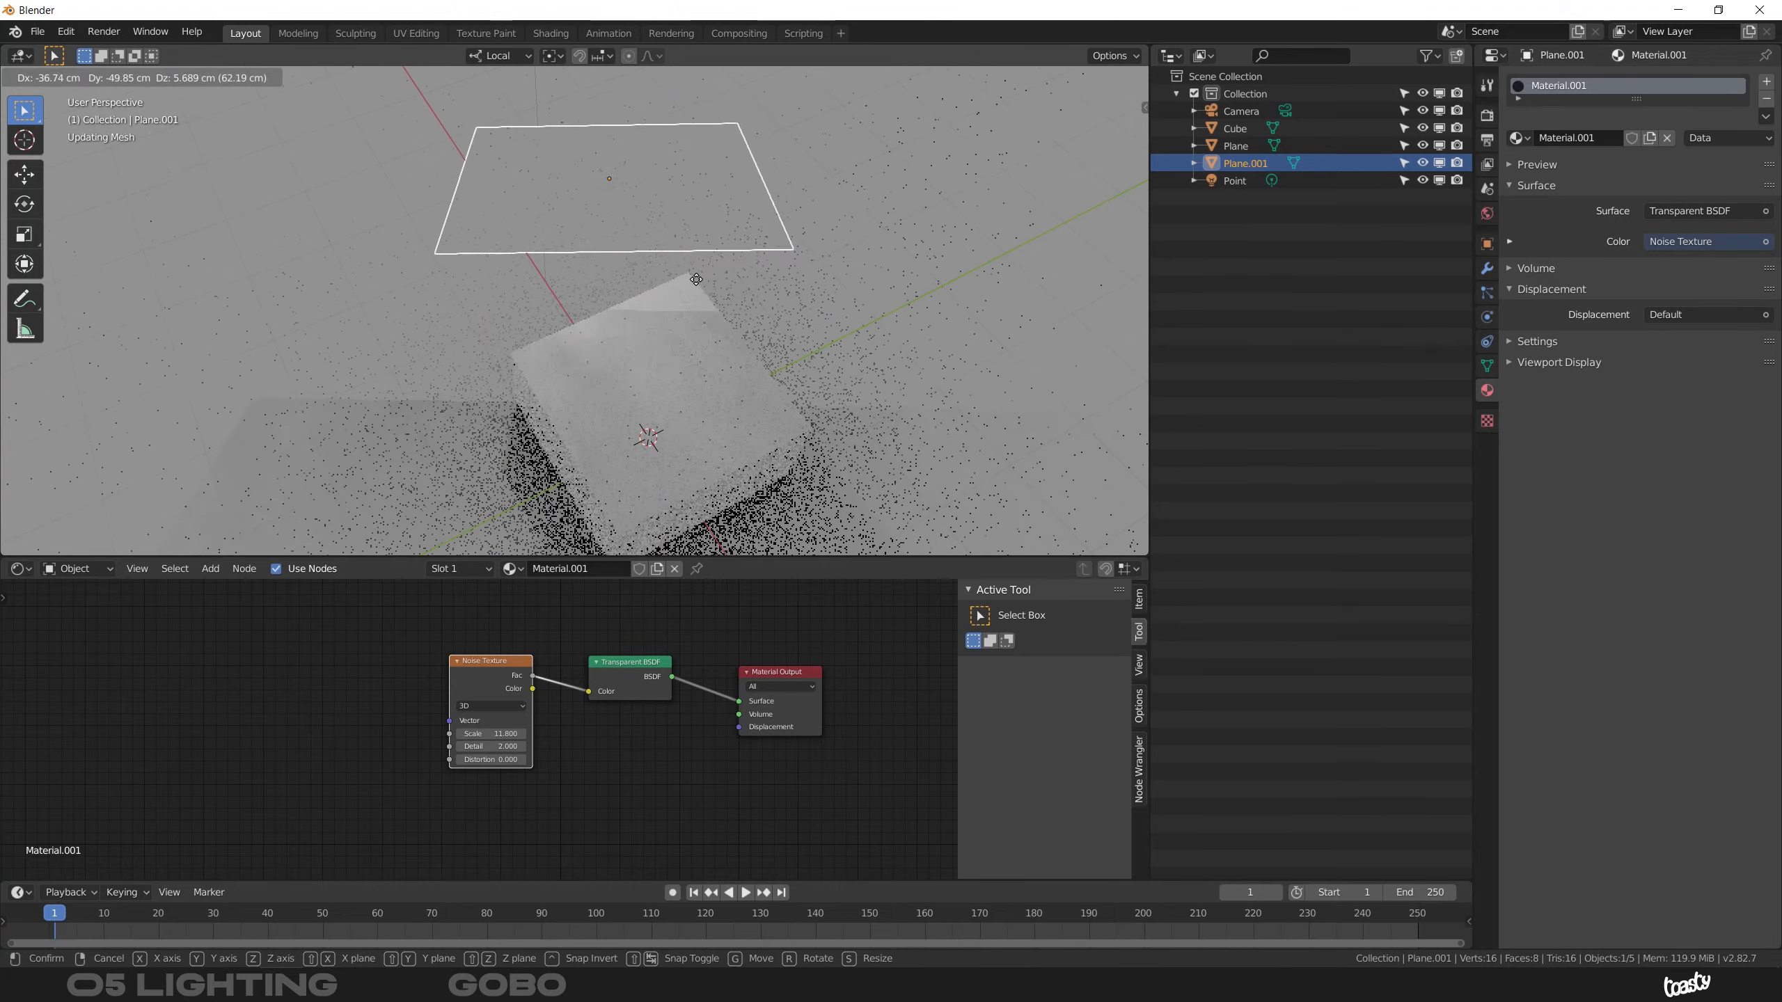
{"action": "left_click", "coordinate": [714, 268]}
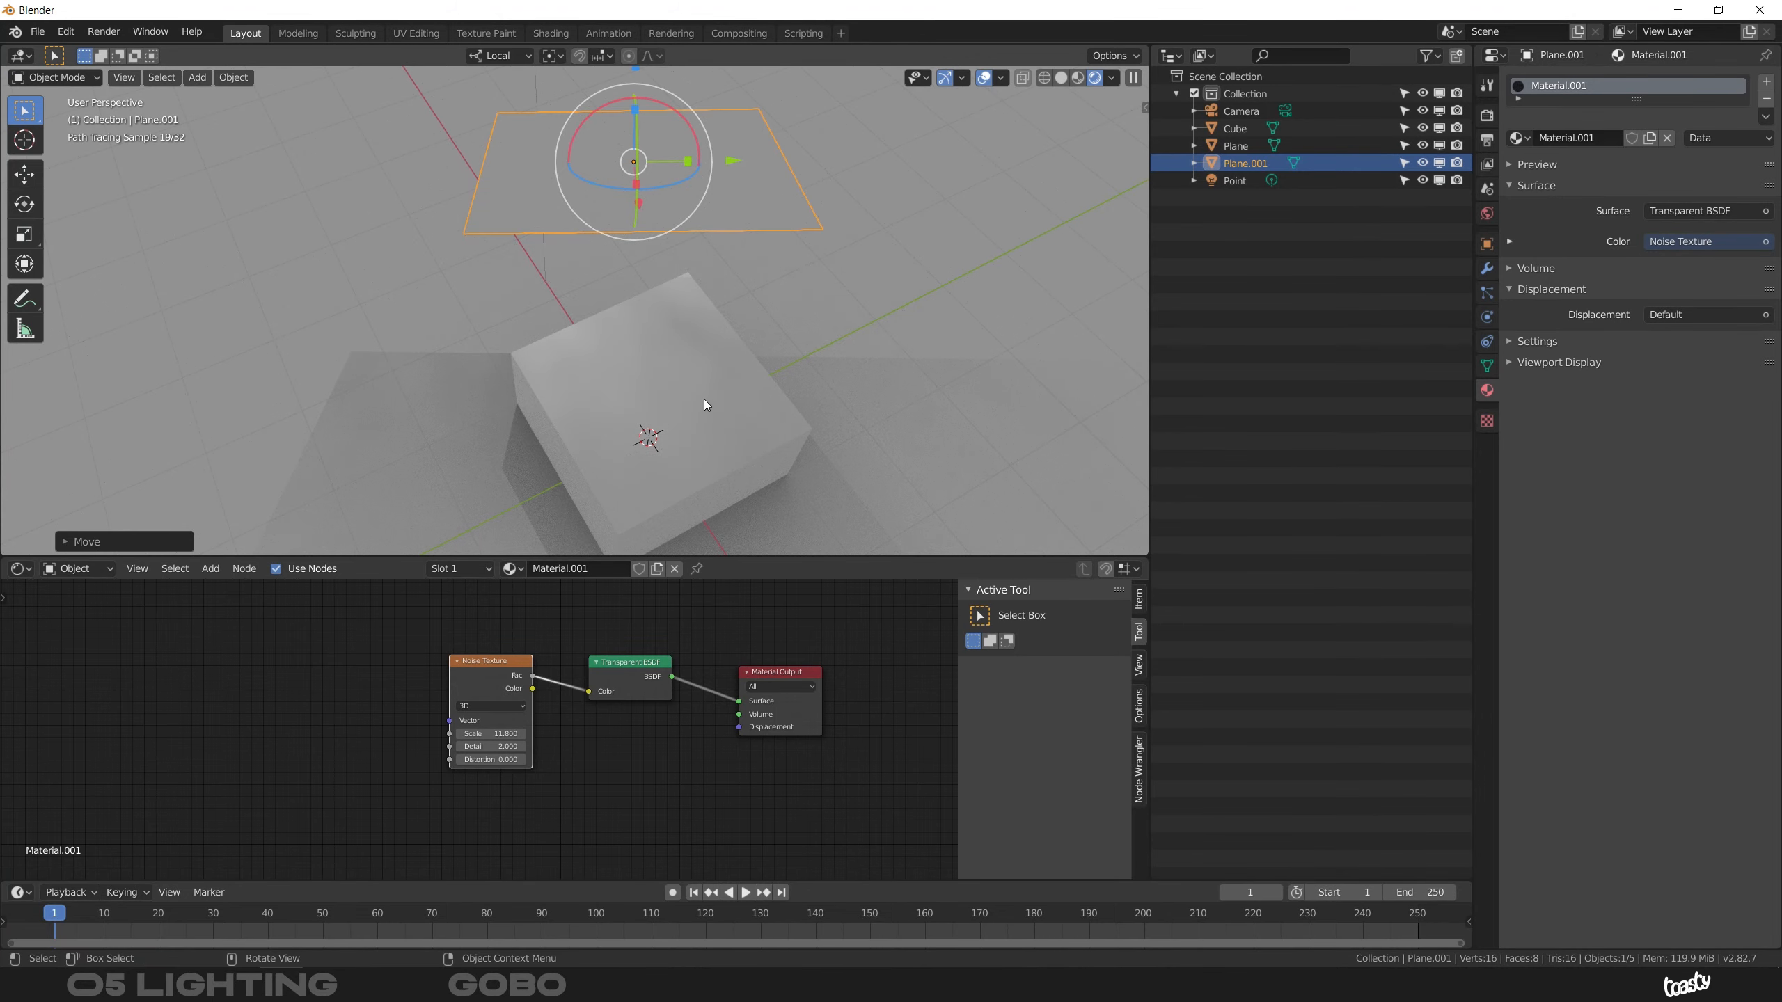
{"action": "mouse_move", "coordinate": [616, 379]}
{"action": "middle_mouse_down"}
{"action": "mouse_move", "coordinate": [821, 354]}
{"action": "mouse_move", "coordinate": [683, 436]}
{"action": "mouse_move", "coordinate": [678, 398]}
{"action": "middle_mouse_up"}
Make room beside the Noise Texture and insert a ColorRamp node between it and the Transparent BSDF.
{"action": "left_click_drag", "start_coordinate": [488, 668], "coordinate": [395, 677]}
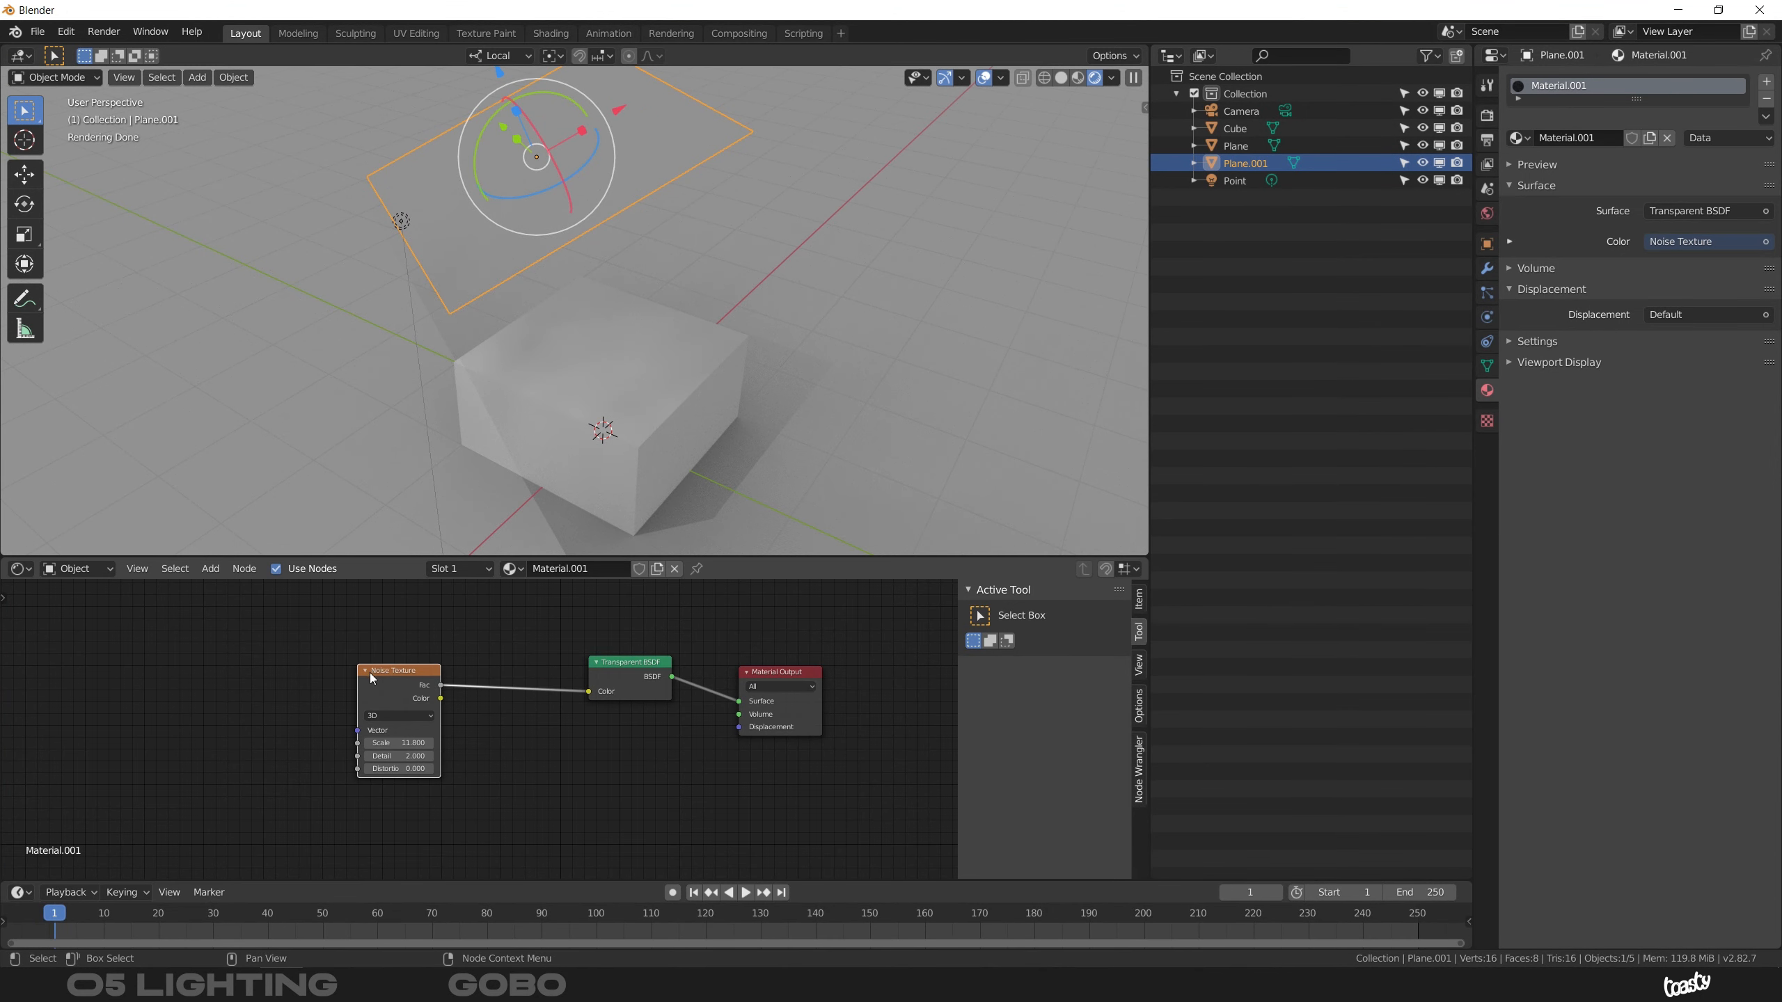
{"action": "key", "text": "shift+a"}
{"action": "left_click", "coordinate": [500, 650]}
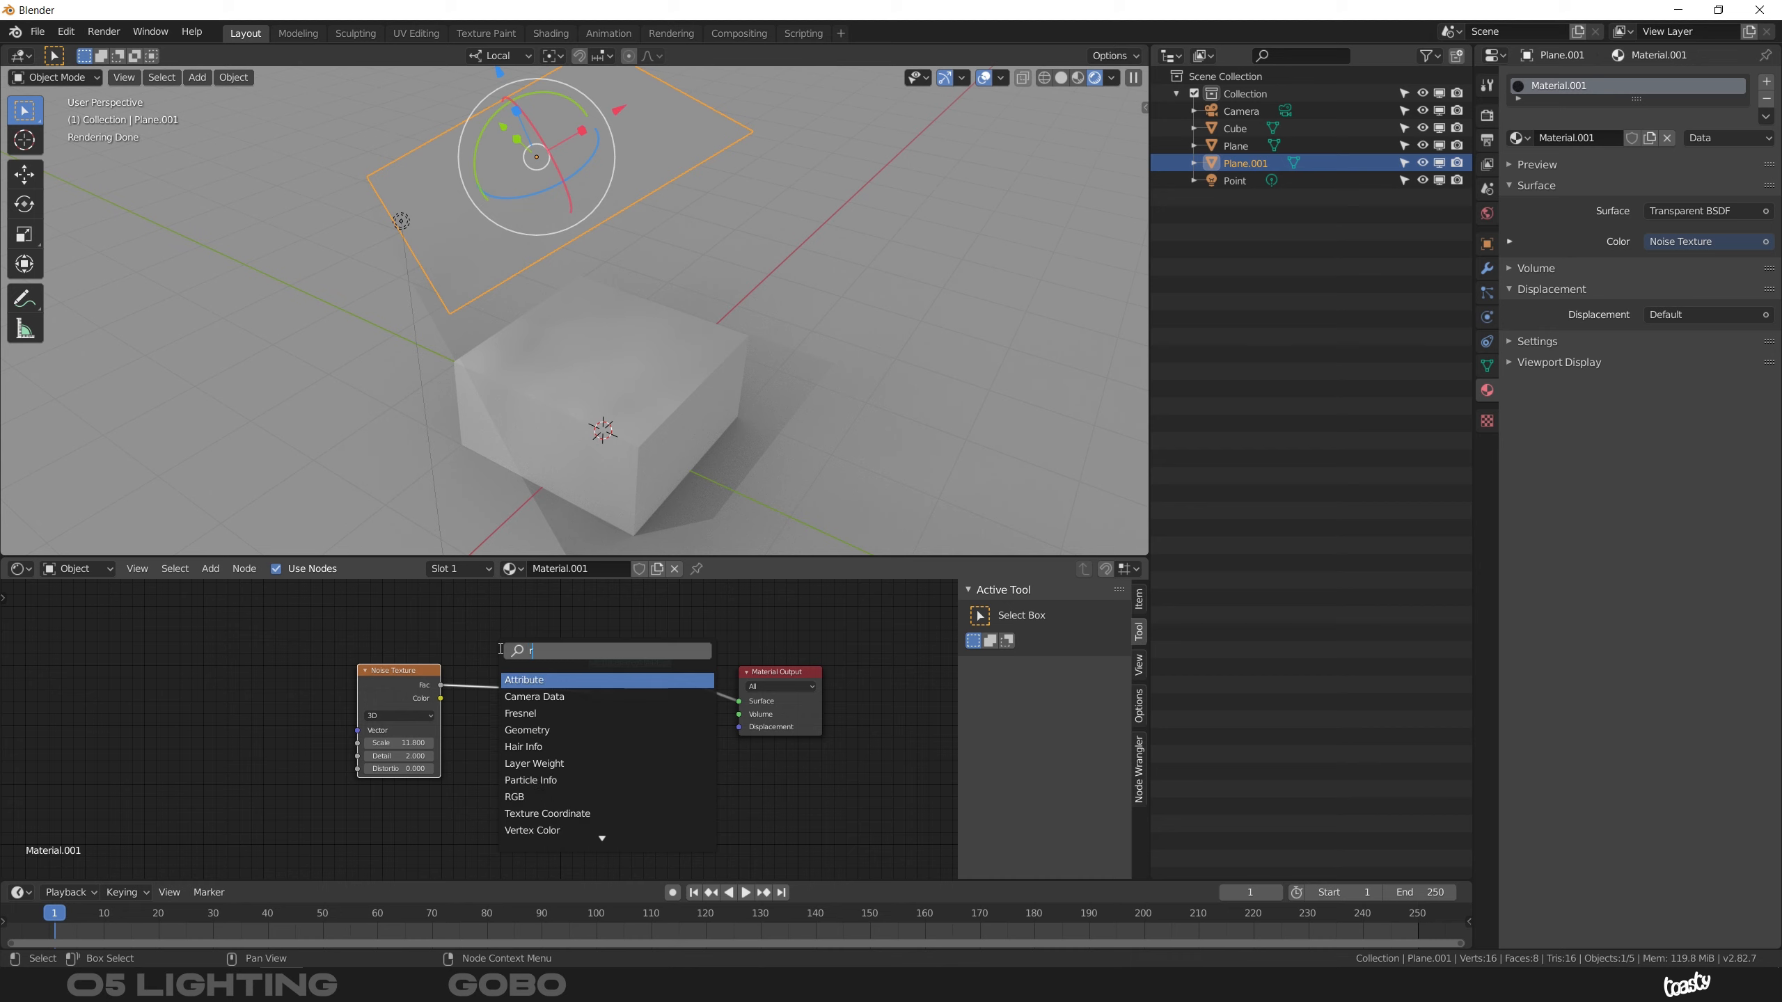
{"action": "key", "text": "Return"}
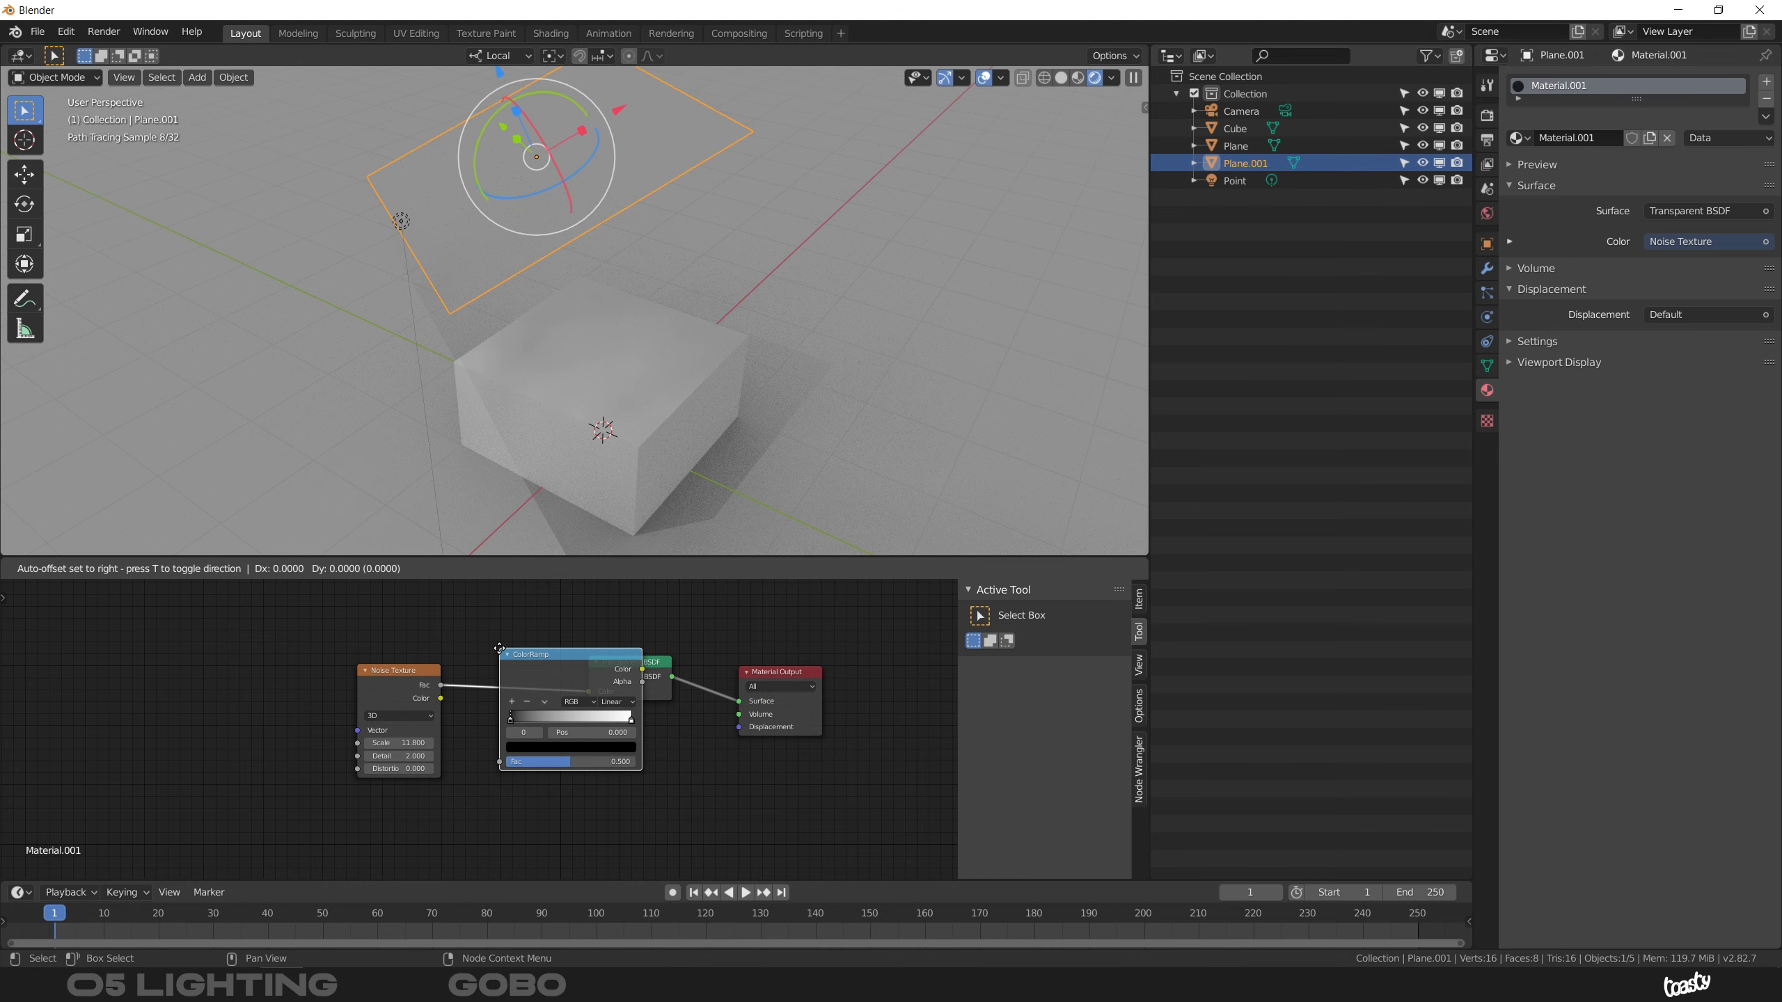
{"action": "left_click", "coordinate": [488, 627]}
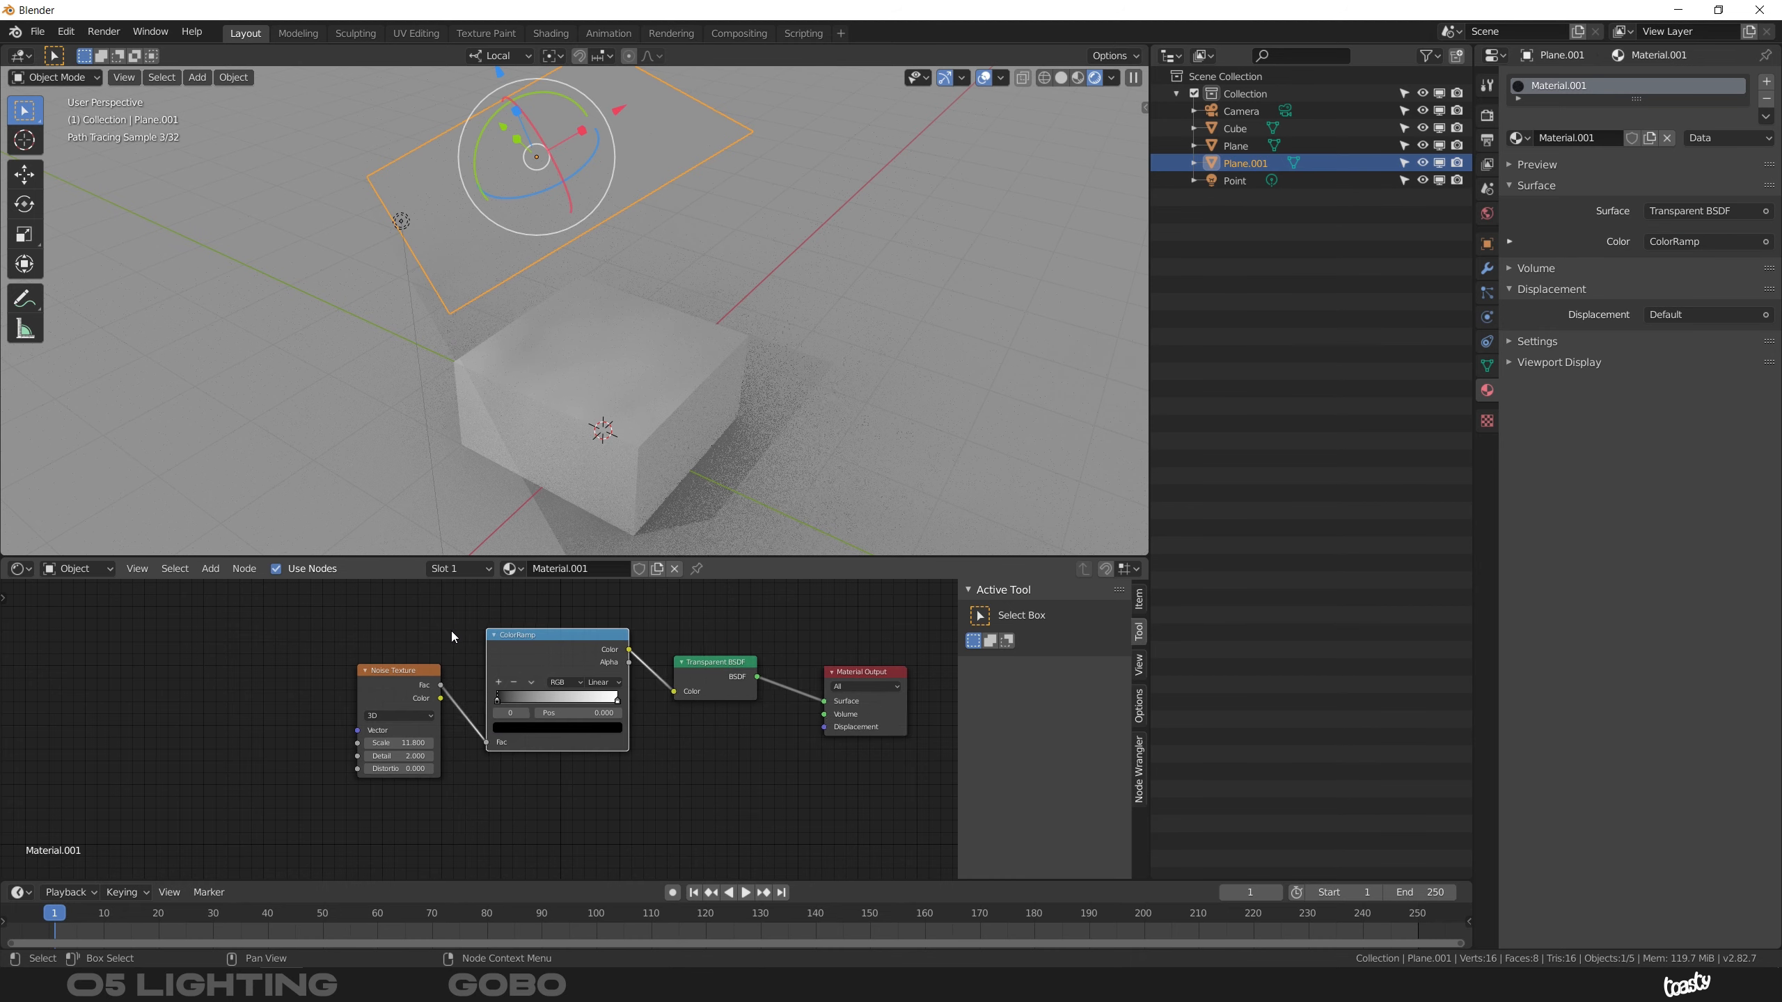
Bring the ColorRamp's black and white stops close together near the middle, white at about 0.62, and adjust the Noise Texture's scale and detail.
{"action": "left_click_drag", "start_coordinate": [620, 700], "coordinate": [566, 705]}
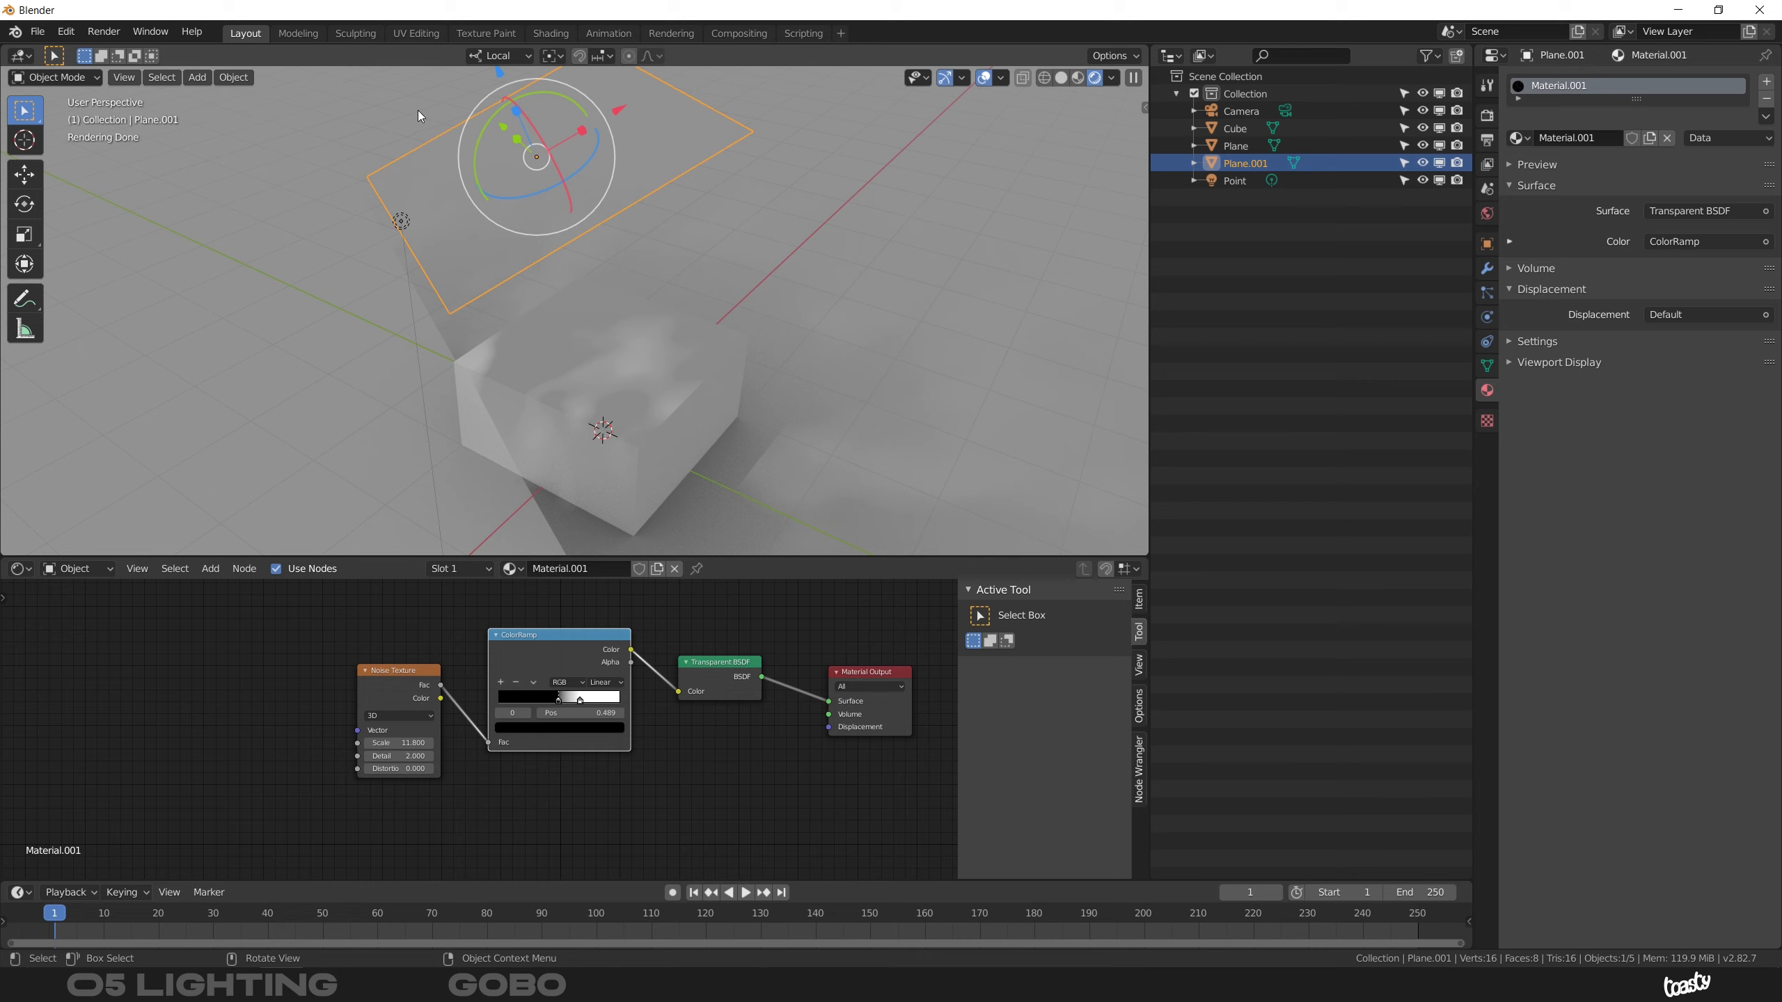
{"action": "mouse_move", "coordinate": [665, 99]}
{"action": "middle_mouse_down"}
{"action": "mouse_move", "coordinate": [634, 372]}
{"action": "mouse_move", "coordinate": [608, 381]}
{"action": "mouse_move", "coordinate": [462, 312]}
{"action": "mouse_move", "coordinate": [404, 195]}
{"action": "middle_mouse_up"}
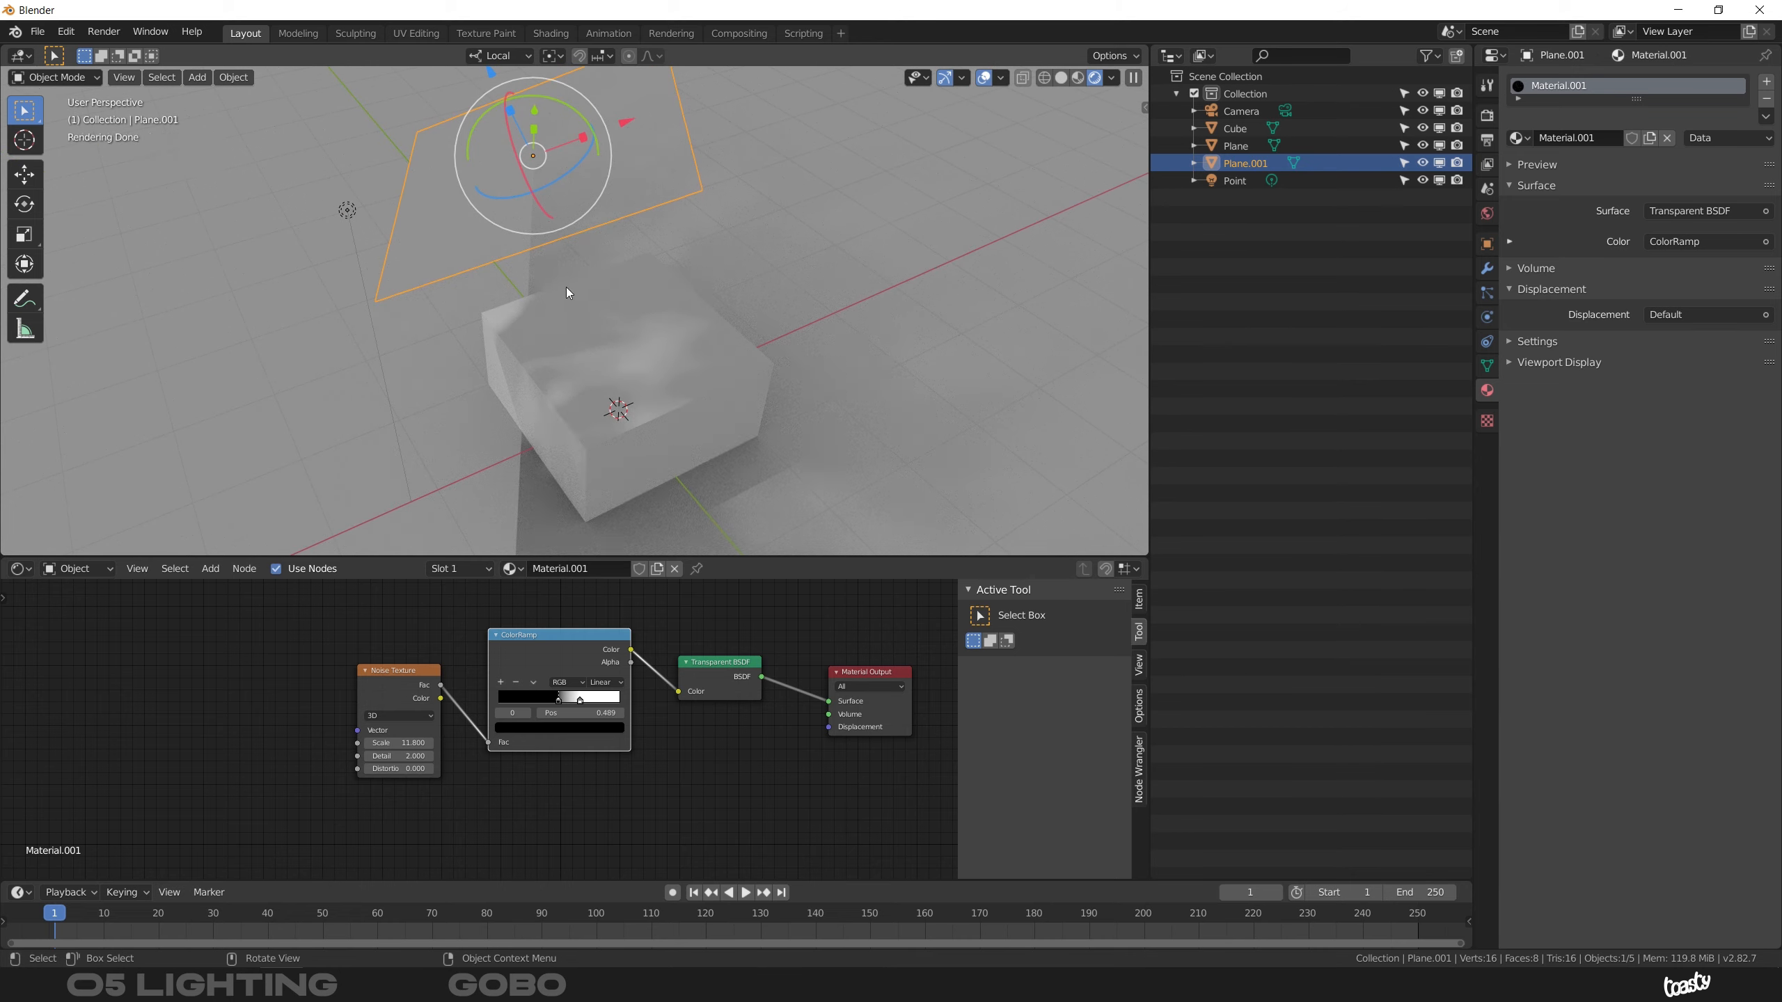
{"action": "middle_click_drag", "start_coordinate": [565, 287], "coordinate": [648, 278]}
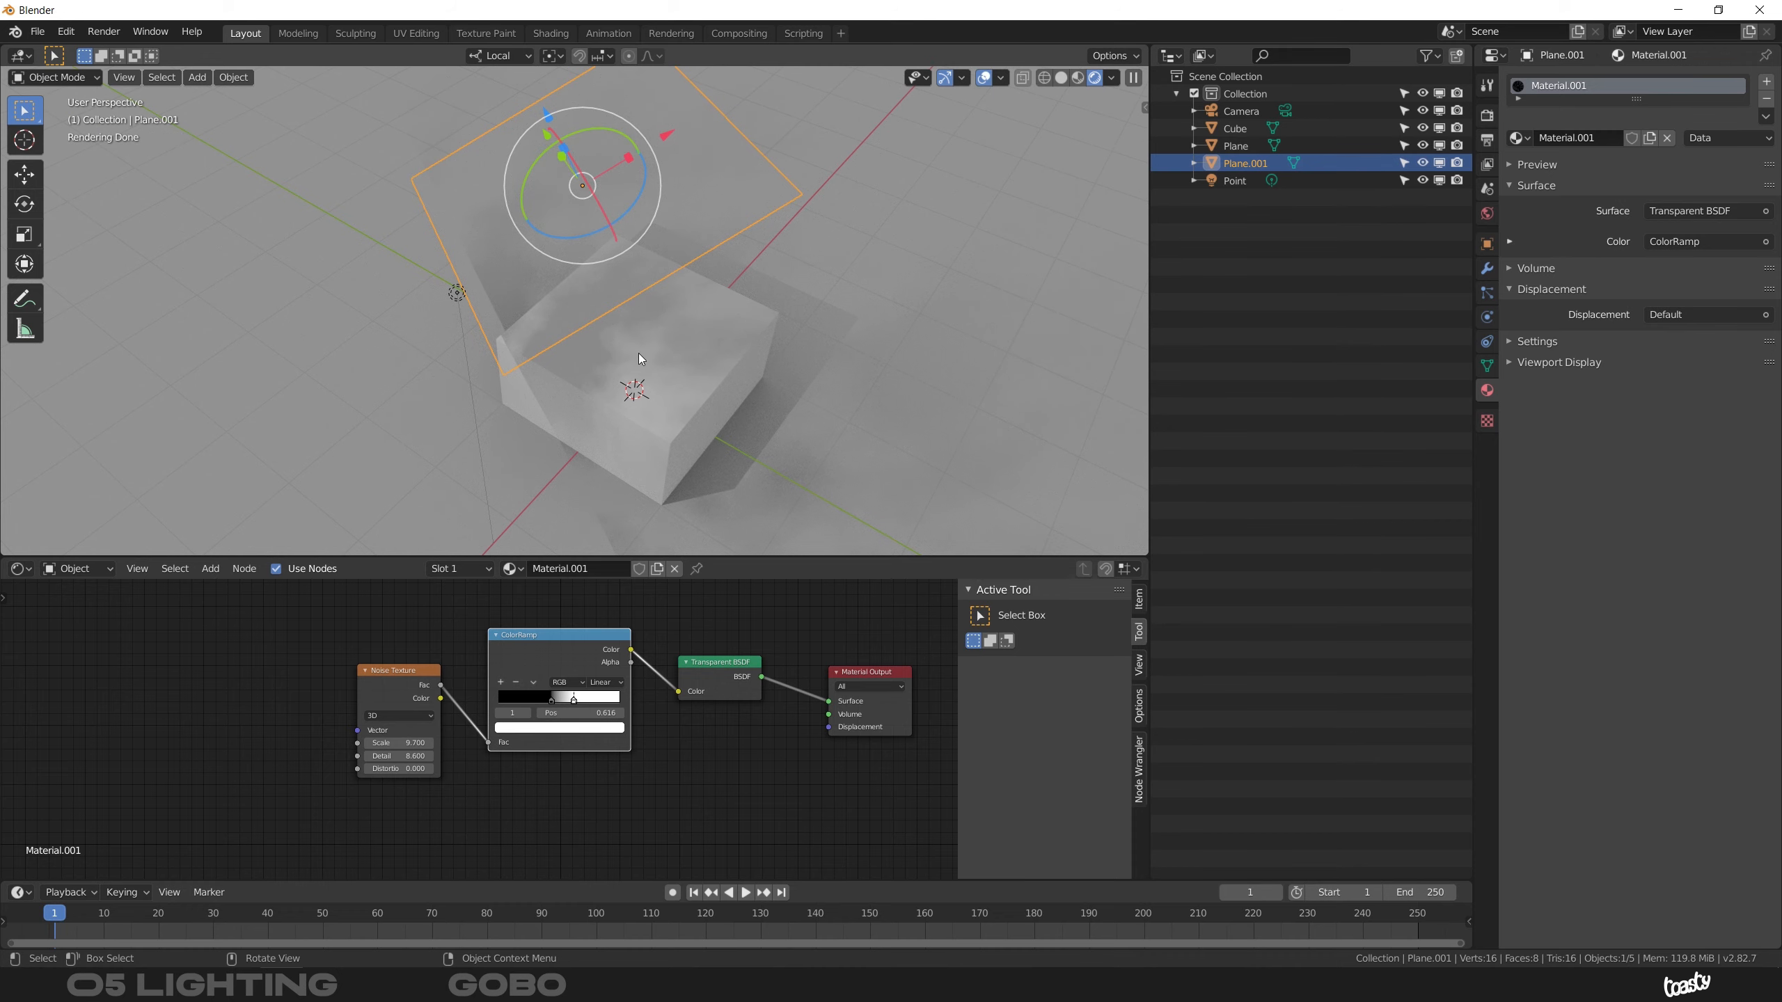
{"action": "middle_click_drag", "start_coordinate": [606, 359], "coordinate": [593, 323]}
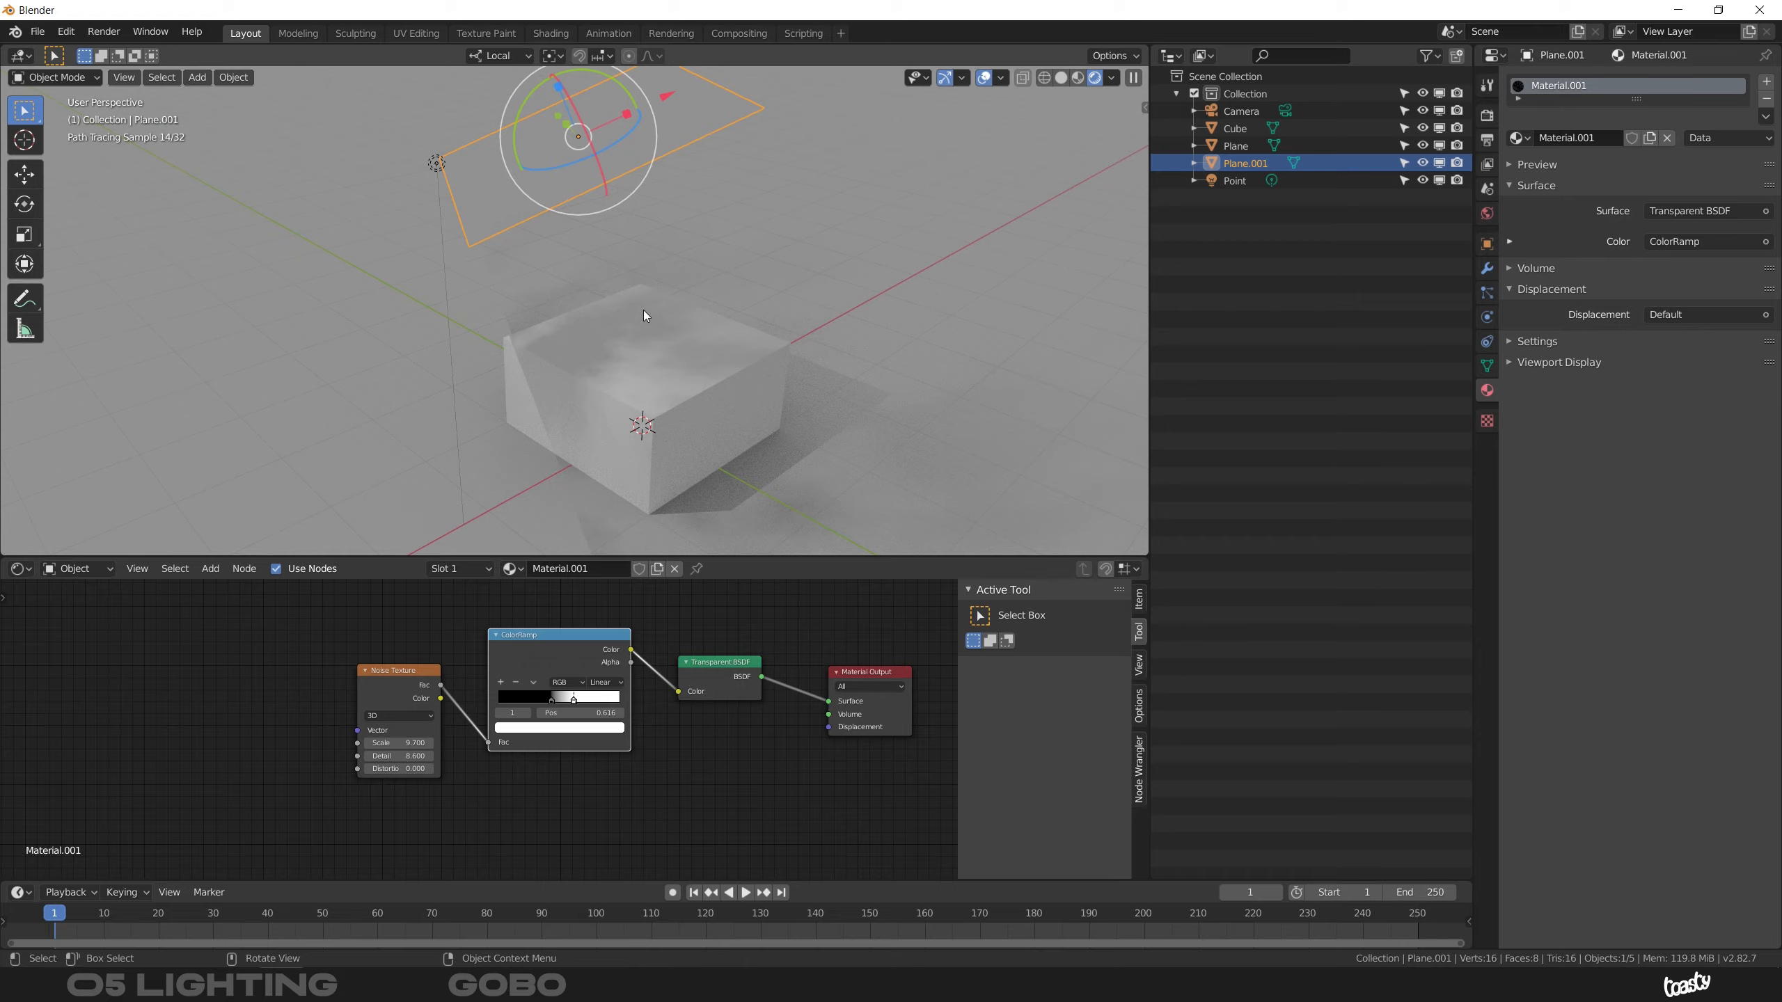
Lower the gobo plane toward the cube, tilt it to face the light, and reposition it between the light and the cube.
{"action": "key", "text": "g"}
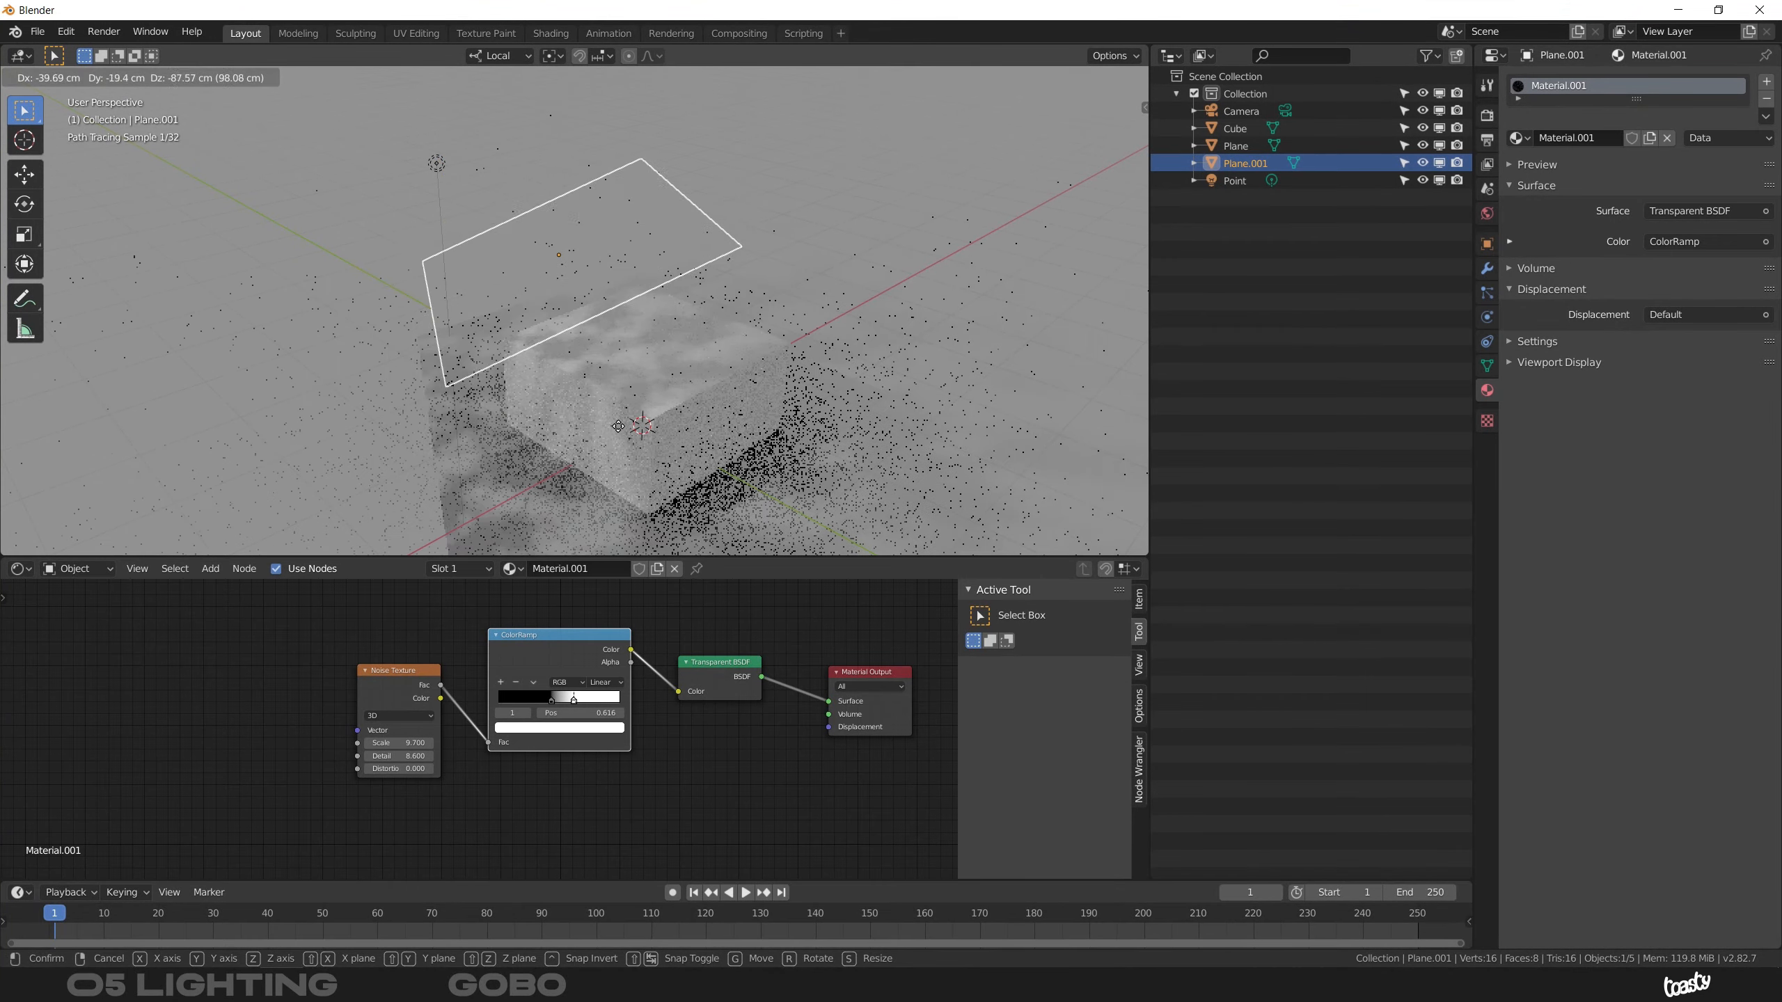
{"action": "left_click", "coordinate": [493, 340]}
{"action": "mouse_move", "coordinate": [476, 299]}
{"action": "middle_mouse_down"}
{"action": "mouse_move", "coordinate": [528, 360]}
{"action": "mouse_move", "coordinate": [660, 303]}
{"action": "middle_mouse_up"}
{"action": "key", "text": "r"}
{"action": "key", "text": "y"}
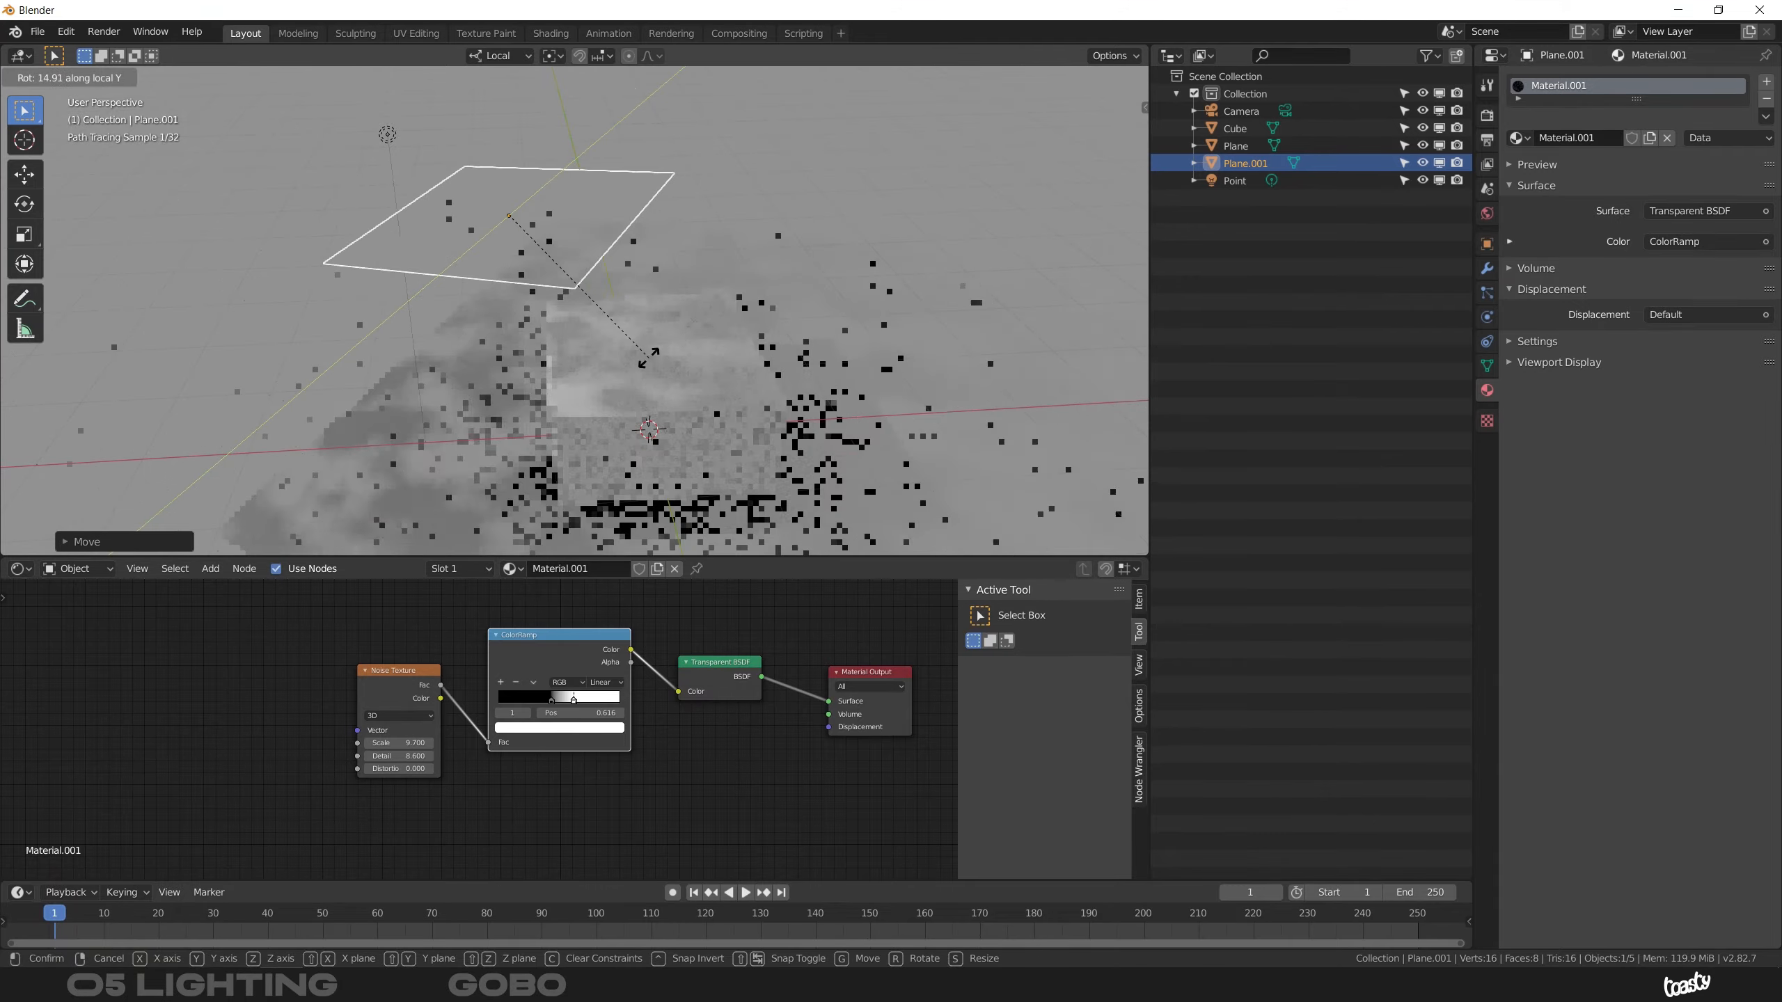
{"action": "key", "text": "r"}
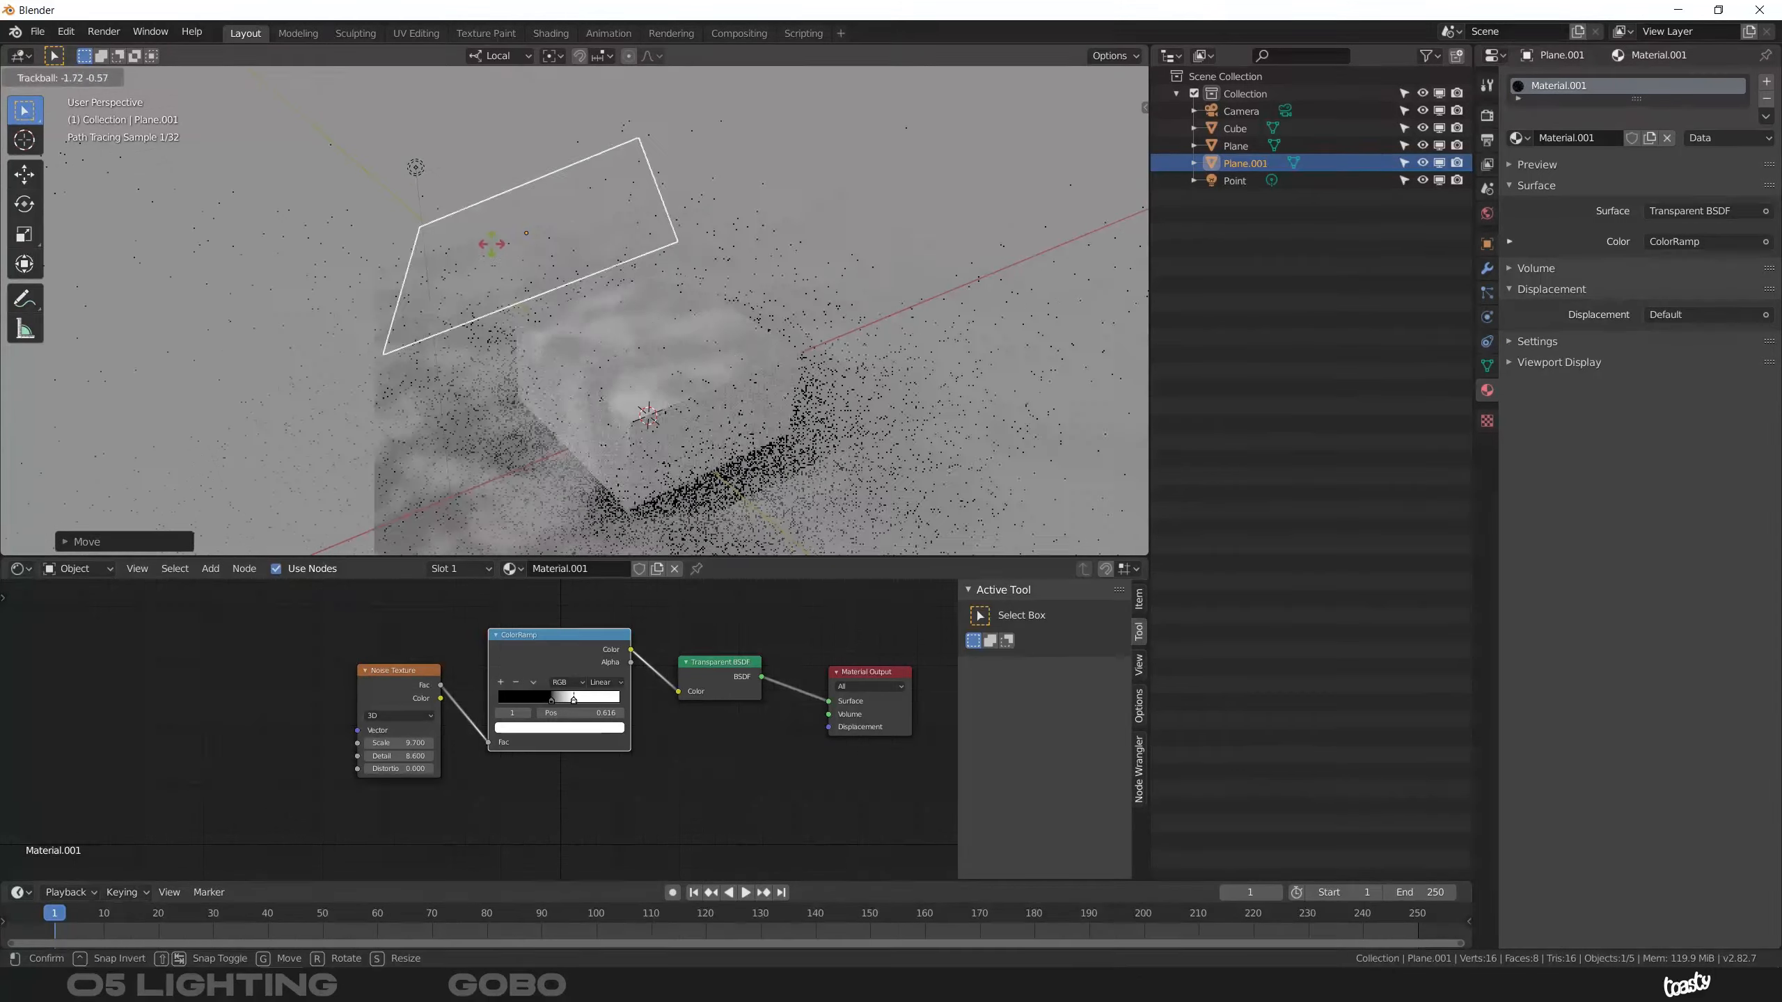
{"action": "left_click", "coordinate": [568, 327]}
{"action": "key", "text": "g"}
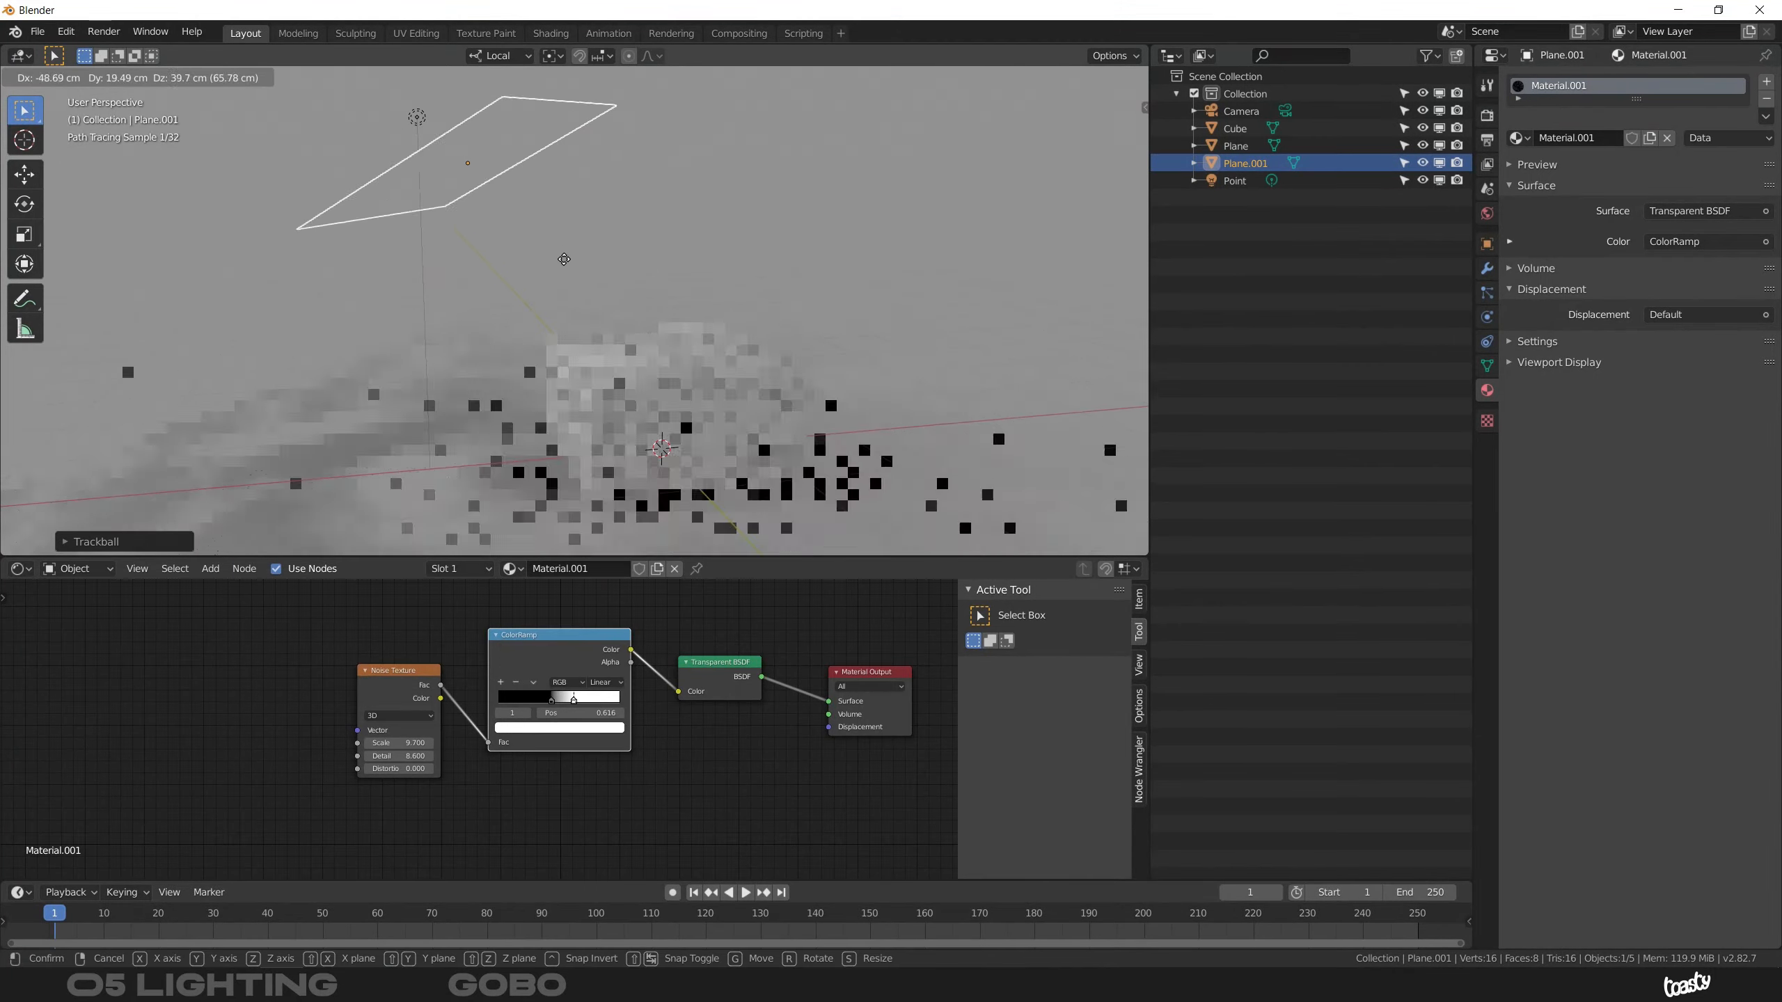
{"action": "left_click", "coordinate": [589, 290]}
Change the point light to a Spot light and rotate it about -42° around its local Y axis toward the cube.
{"action": "middle_click_drag", "start_coordinate": [655, 367], "coordinate": [554, 344]}
{"action": "left_click", "coordinate": [486, 213]}
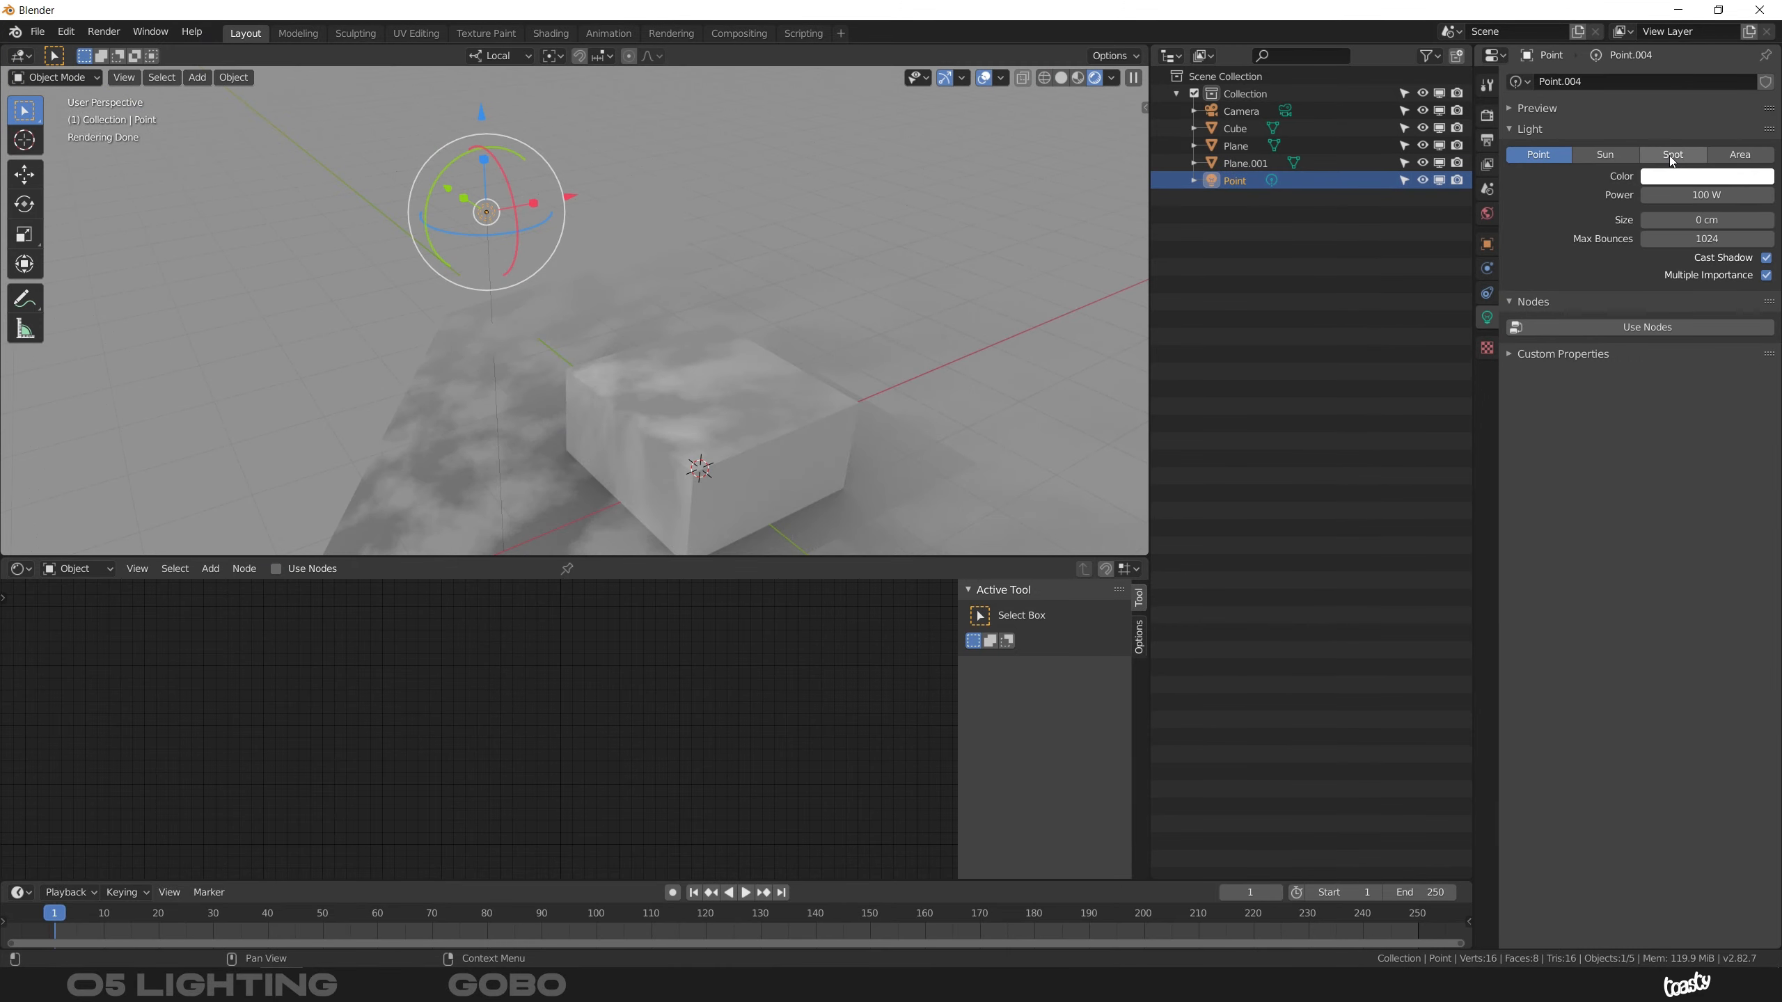
{"action": "left_click", "coordinate": [1672, 154]}
{"action": "middle_click_drag", "start_coordinate": [700, 449], "coordinate": [635, 397]}
{"action": "key", "text": "r"}
{"action": "key", "text": "y"}
{"action": "key", "text": "y"}
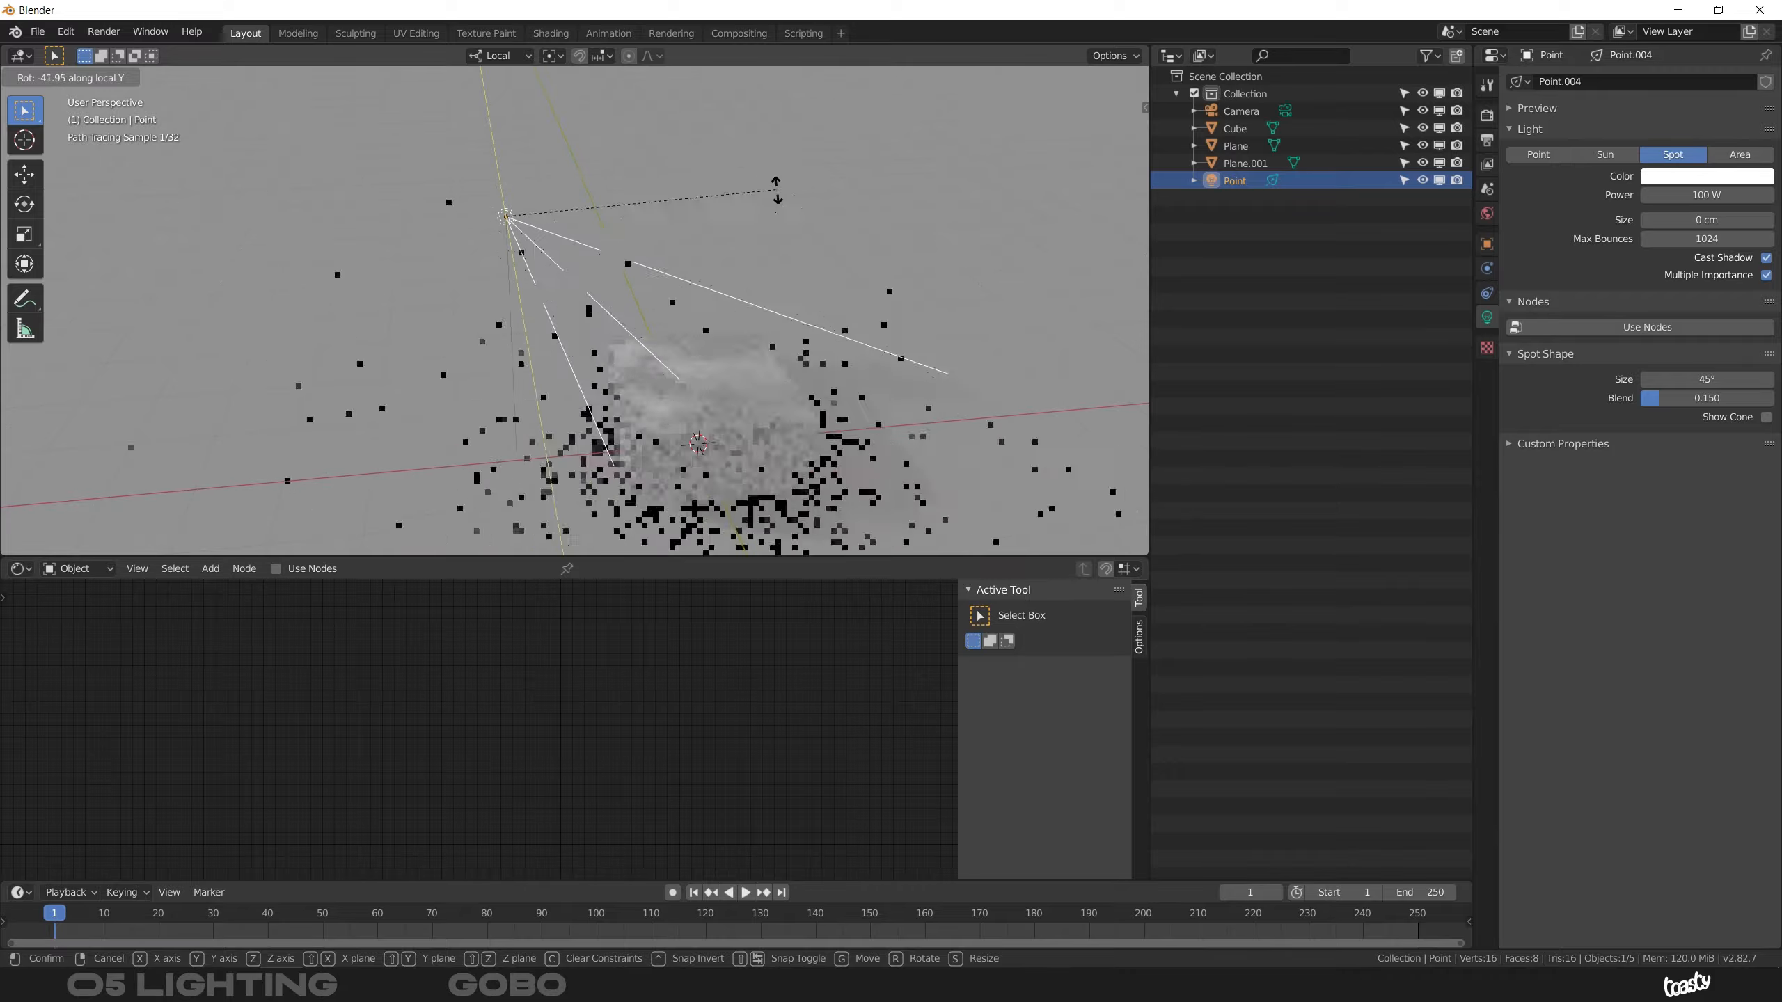
{"action": "left_click", "coordinate": [777, 190]}
Move the spotlight back along its local Z axis, away from the cube.
{"action": "key", "text": "g"}
{"action": "key", "text": "z"}
{"action": "key", "text": "z"}
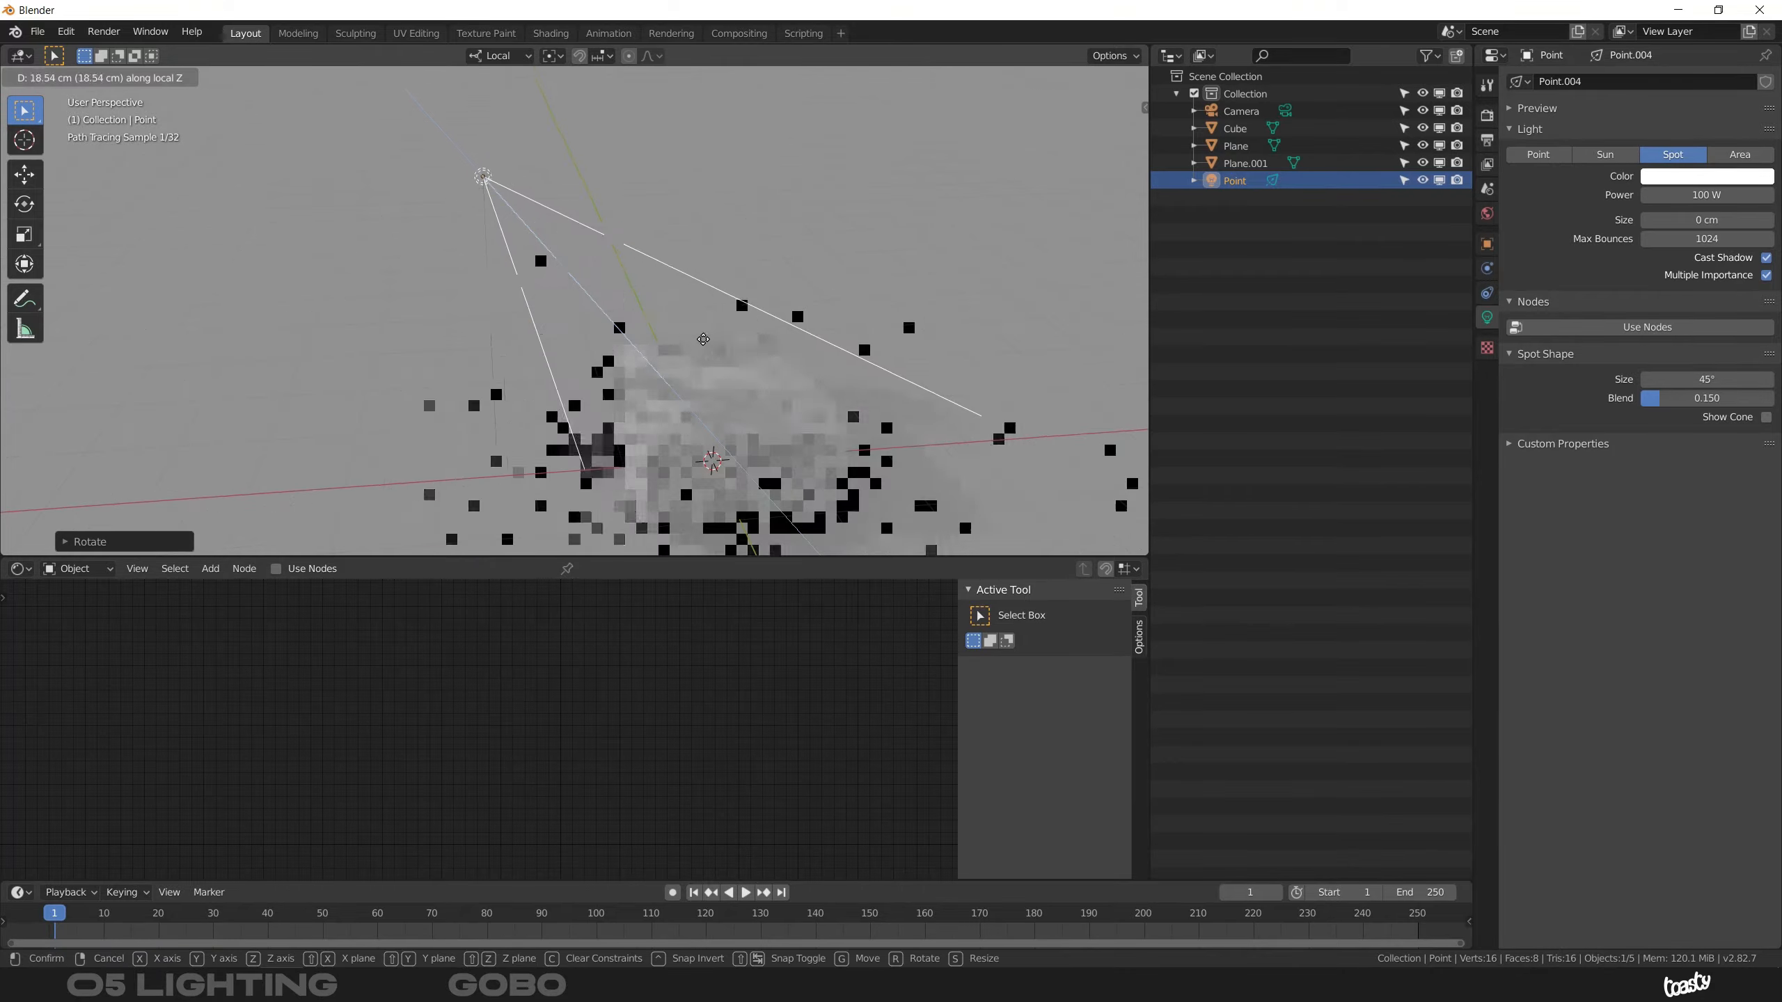
{"action": "left_click", "coordinate": [722, 358]}
Move the gobo plane by about X -3 cm, Y 7 cm, Z -3 cm to cover the spotlight's cone.
{"action": "mouse_move", "coordinate": [724, 359]}
{"action": "middle_mouse_down"}
{"action": "mouse_move", "coordinate": [752, 409]}
{"action": "mouse_move", "coordinate": [740, 354]}
{"action": "middle_mouse_up"}
{"action": "left_click", "coordinate": [702, 314]}
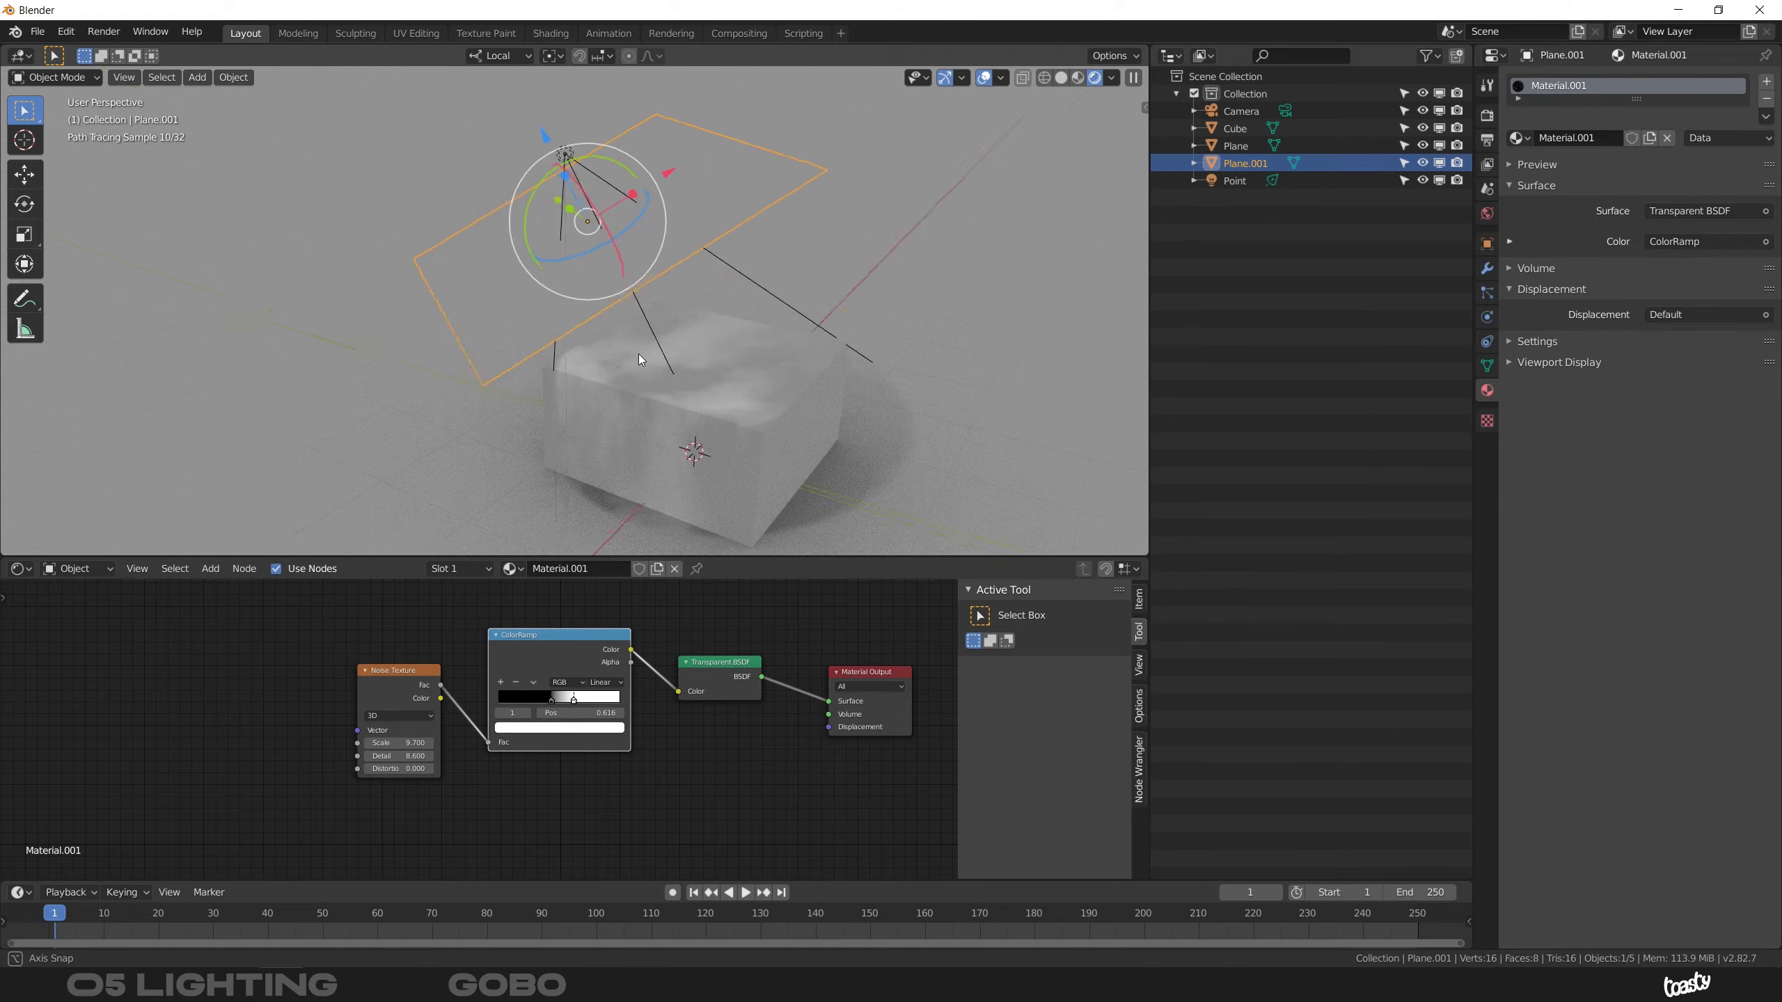
{"action": "middle_click_drag", "start_coordinate": [632, 353], "coordinate": [684, 365]}
{"action": "key", "text": "g"}
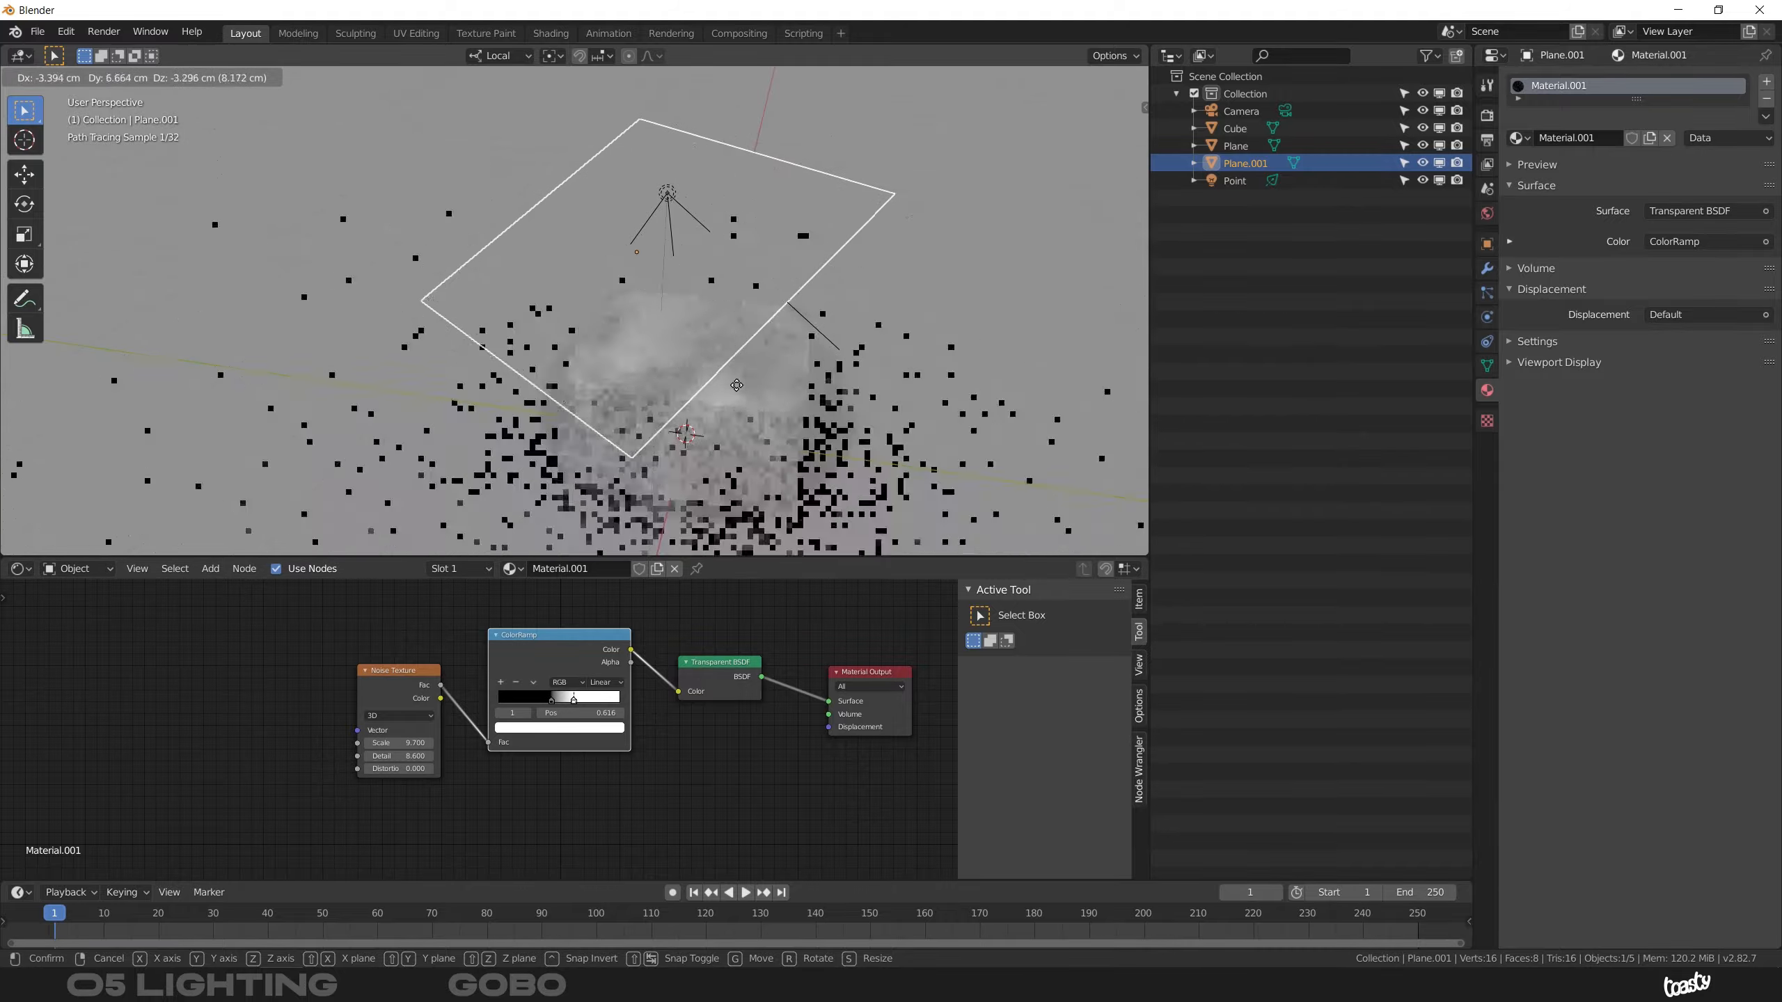
{"action": "left_click", "coordinate": [733, 384]}
Set the spotlight's size to 4 cm to soften the projected pattern.
{"action": "middle_click_drag", "start_coordinate": [734, 389], "coordinate": [706, 369]}
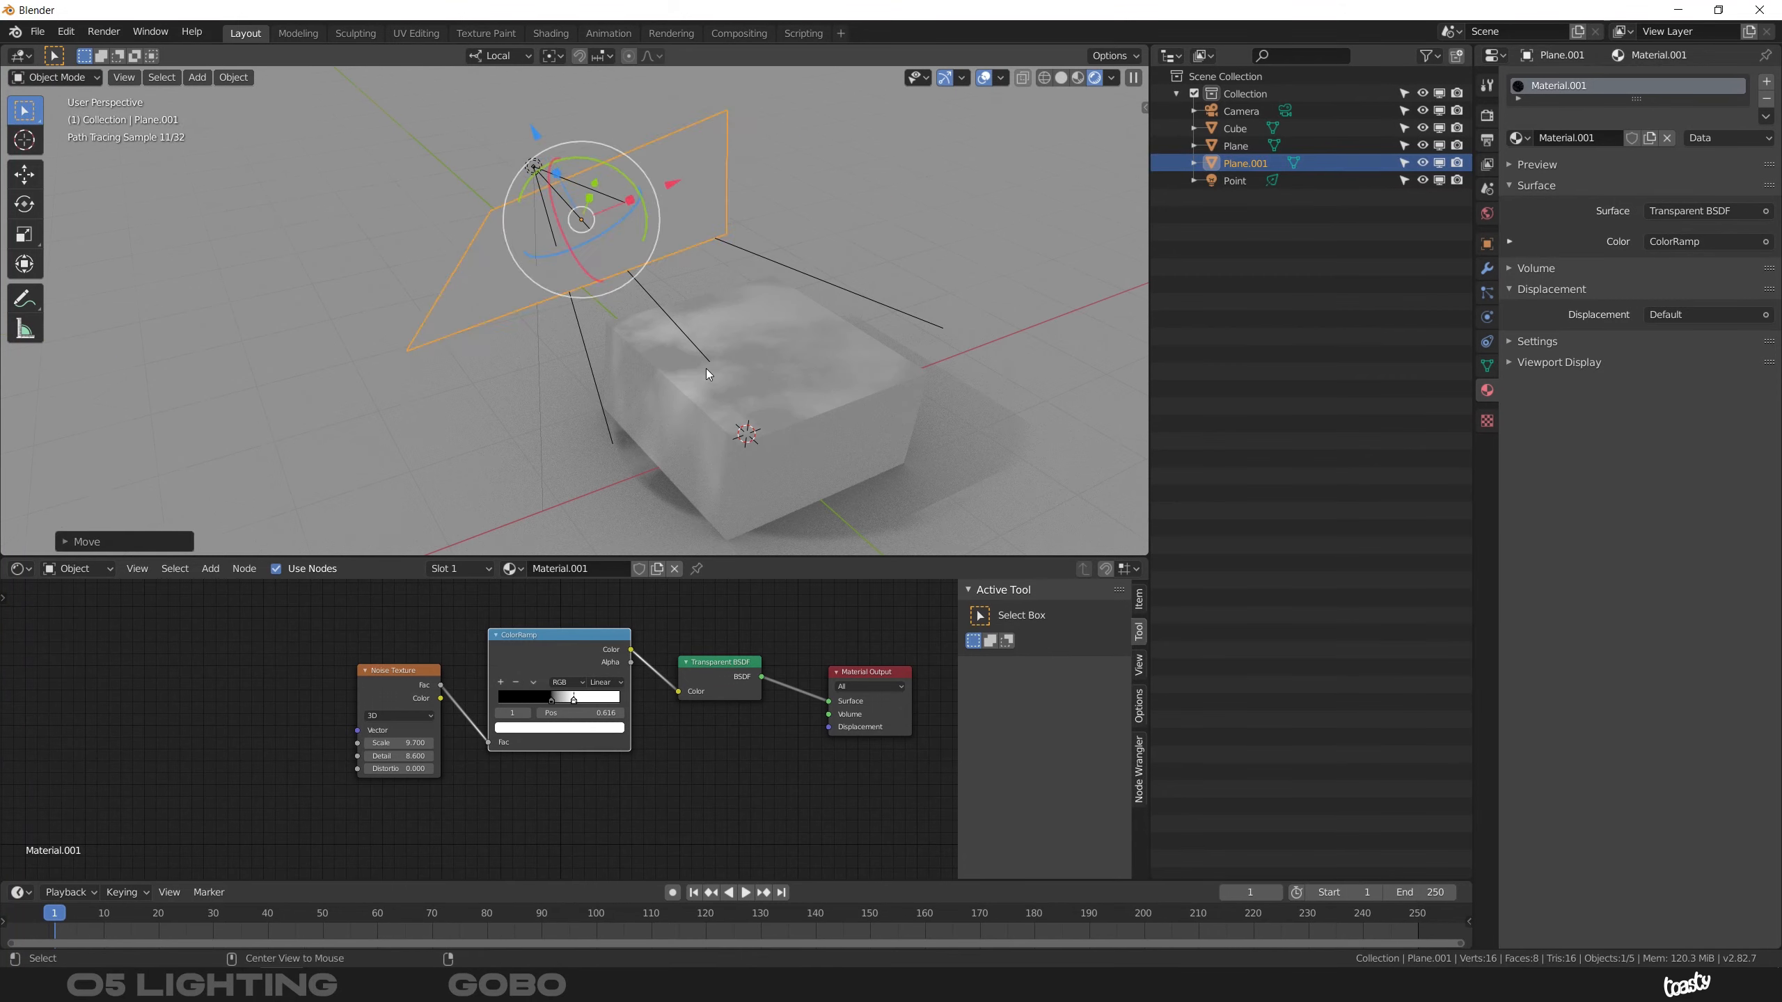
{"action": "left_click", "coordinate": [687, 273]}
{"action": "left_click", "coordinate": [535, 167]}
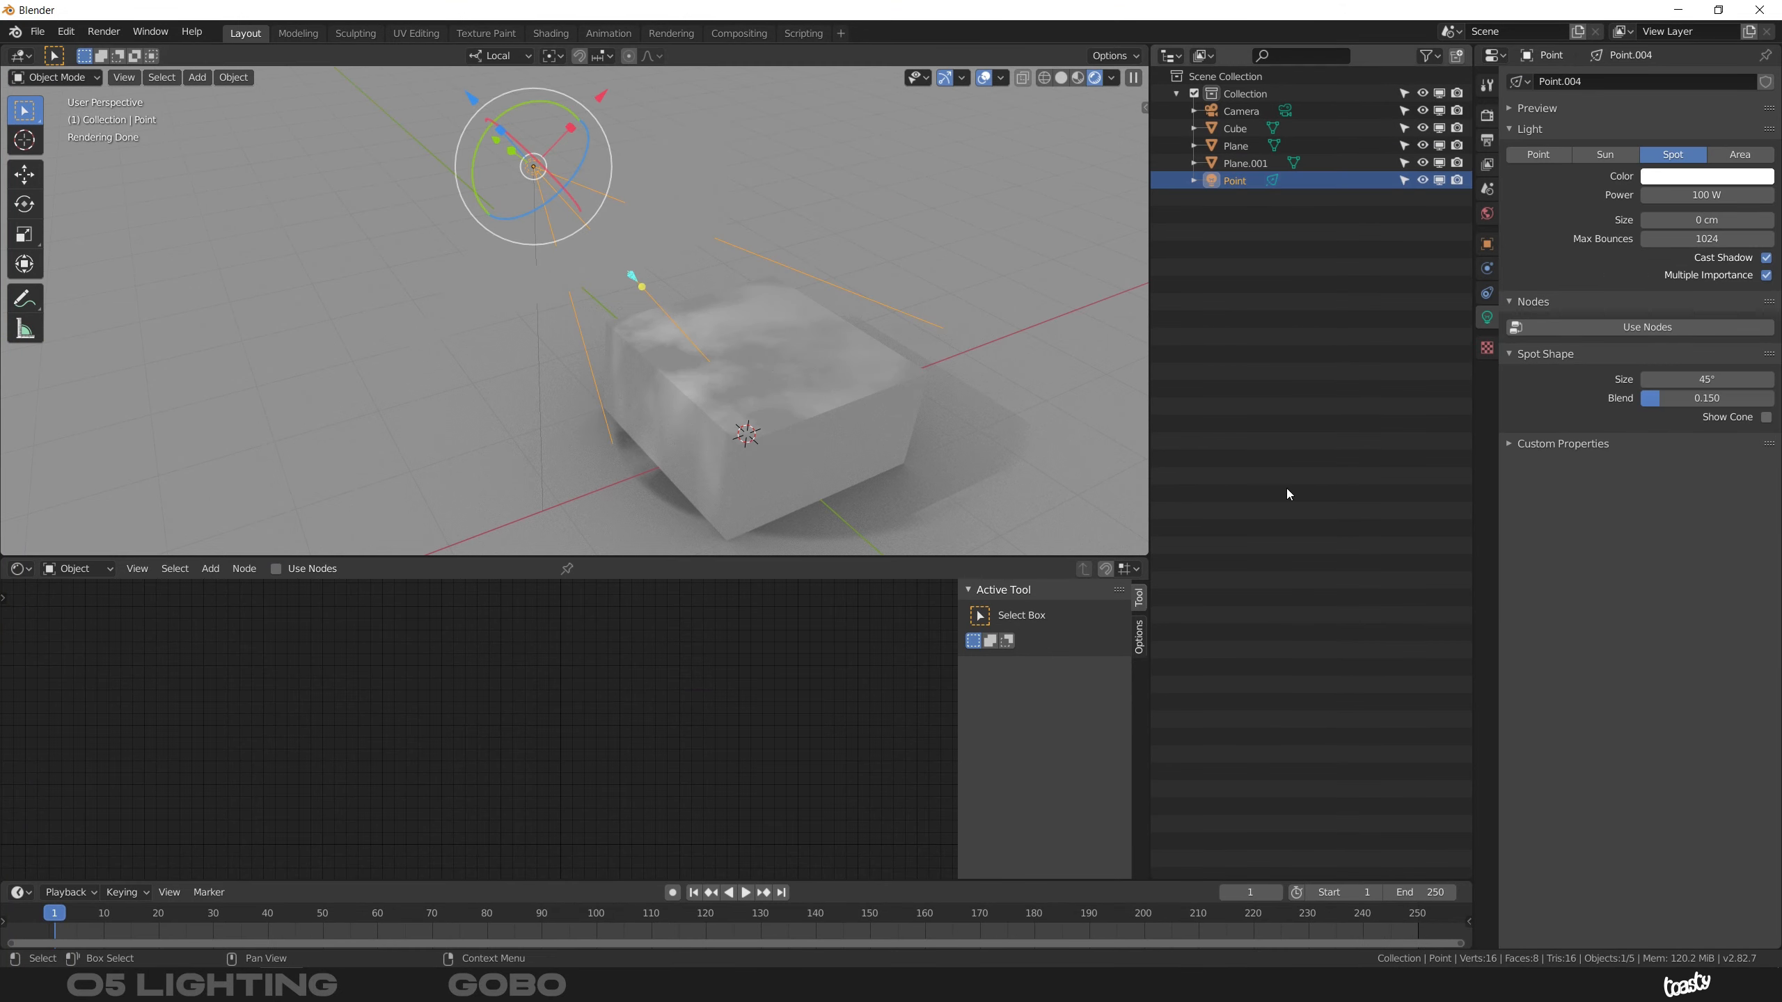
{"action": "left_click", "coordinate": [1649, 221]}
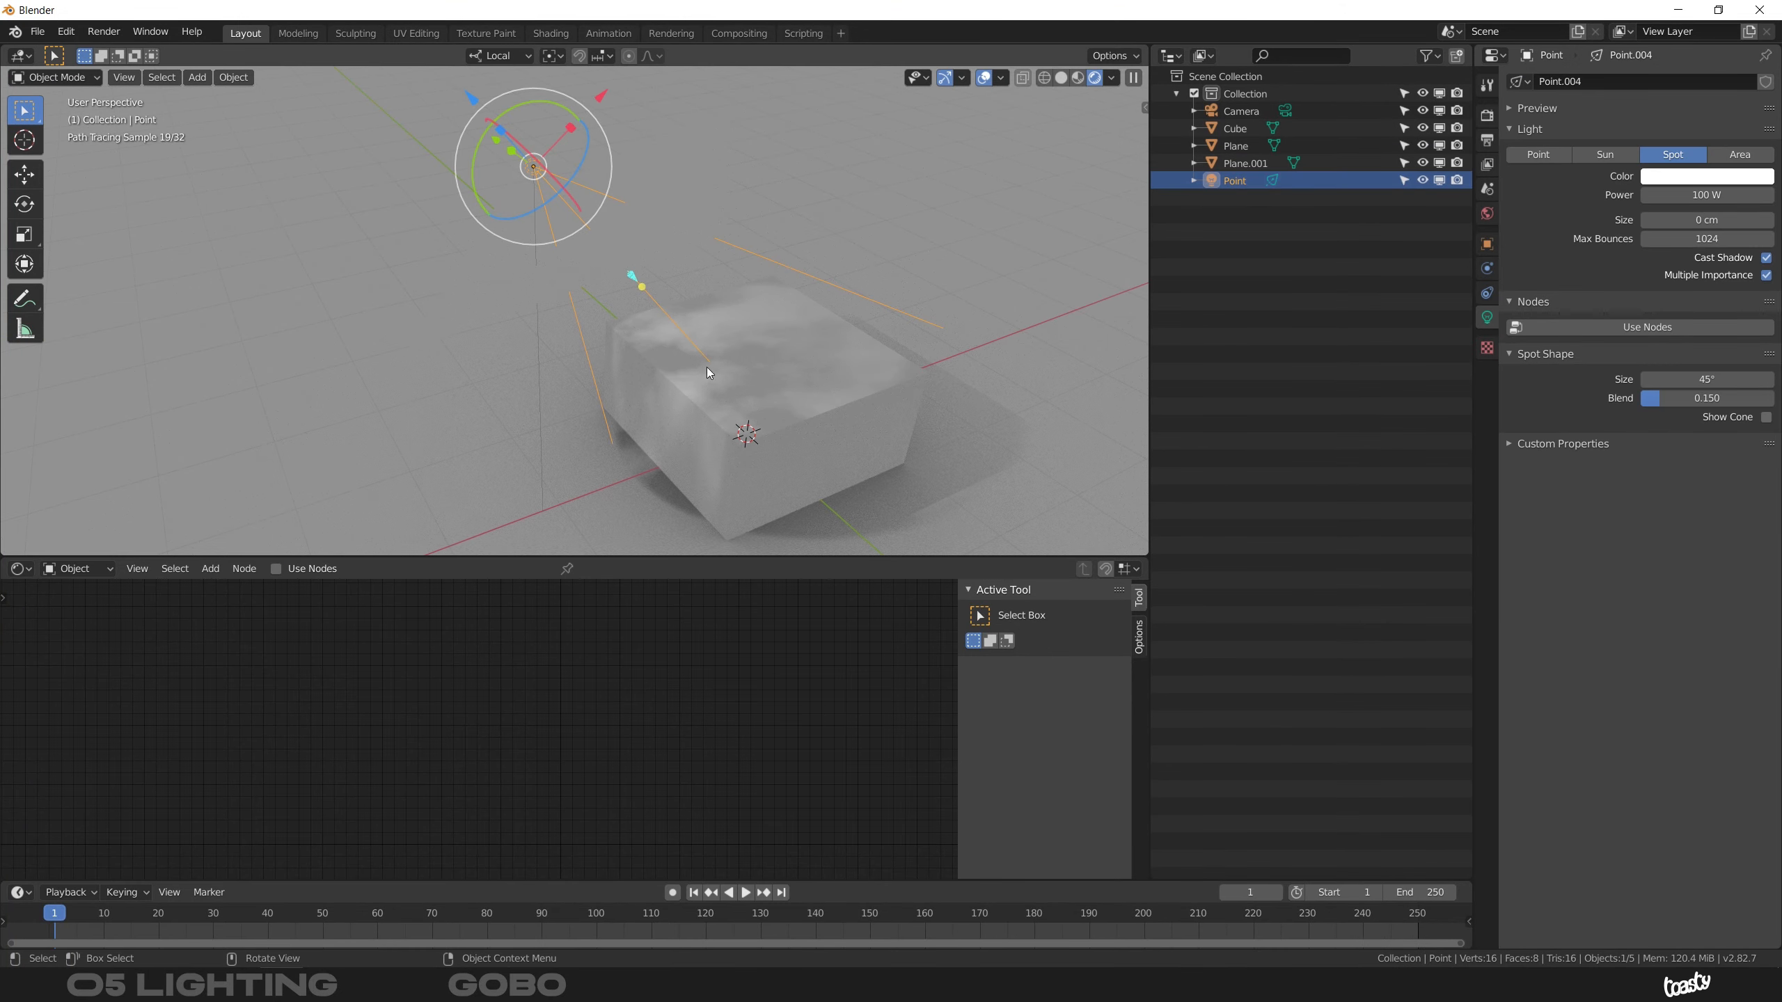
{"action": "middle_click_drag", "start_coordinate": [714, 449], "coordinate": [643, 373], "text": "ctrl"}
{"action": "middle_click_drag", "start_coordinate": [765, 350], "coordinate": [639, 421], "text": "ctrl"}
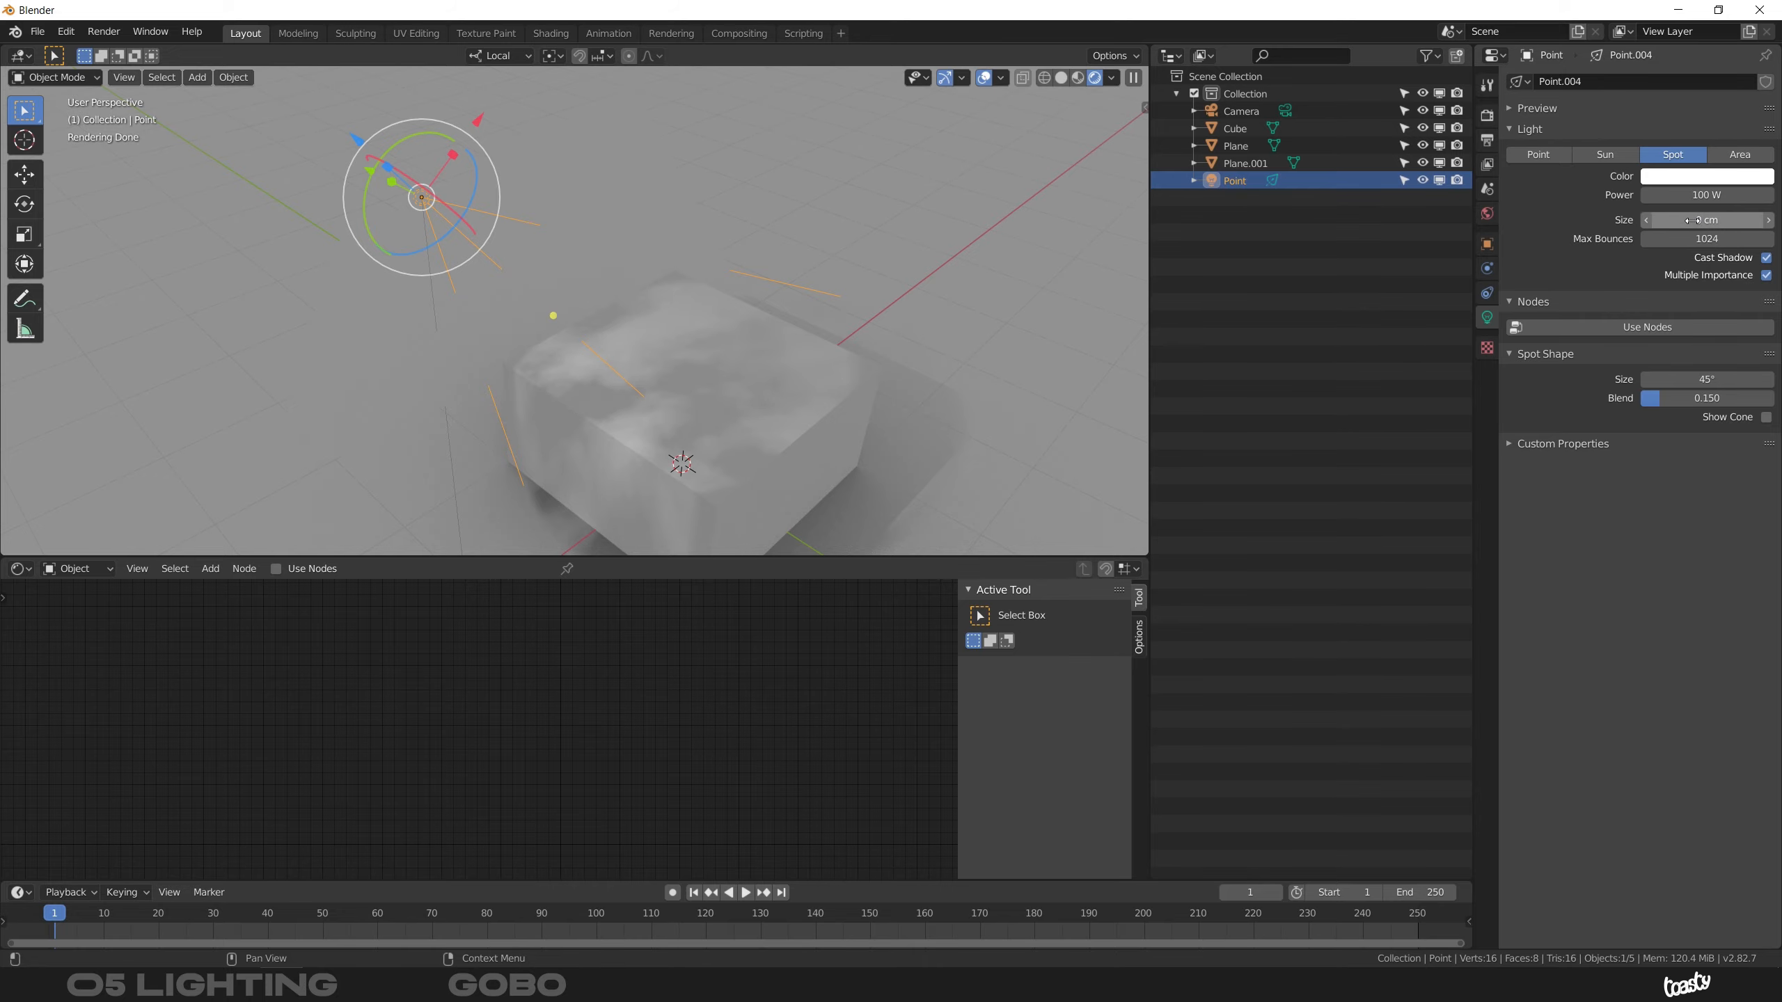
{"action": "left_click_drag", "start_coordinate": [1694, 220], "coordinate": [1696, 221]}
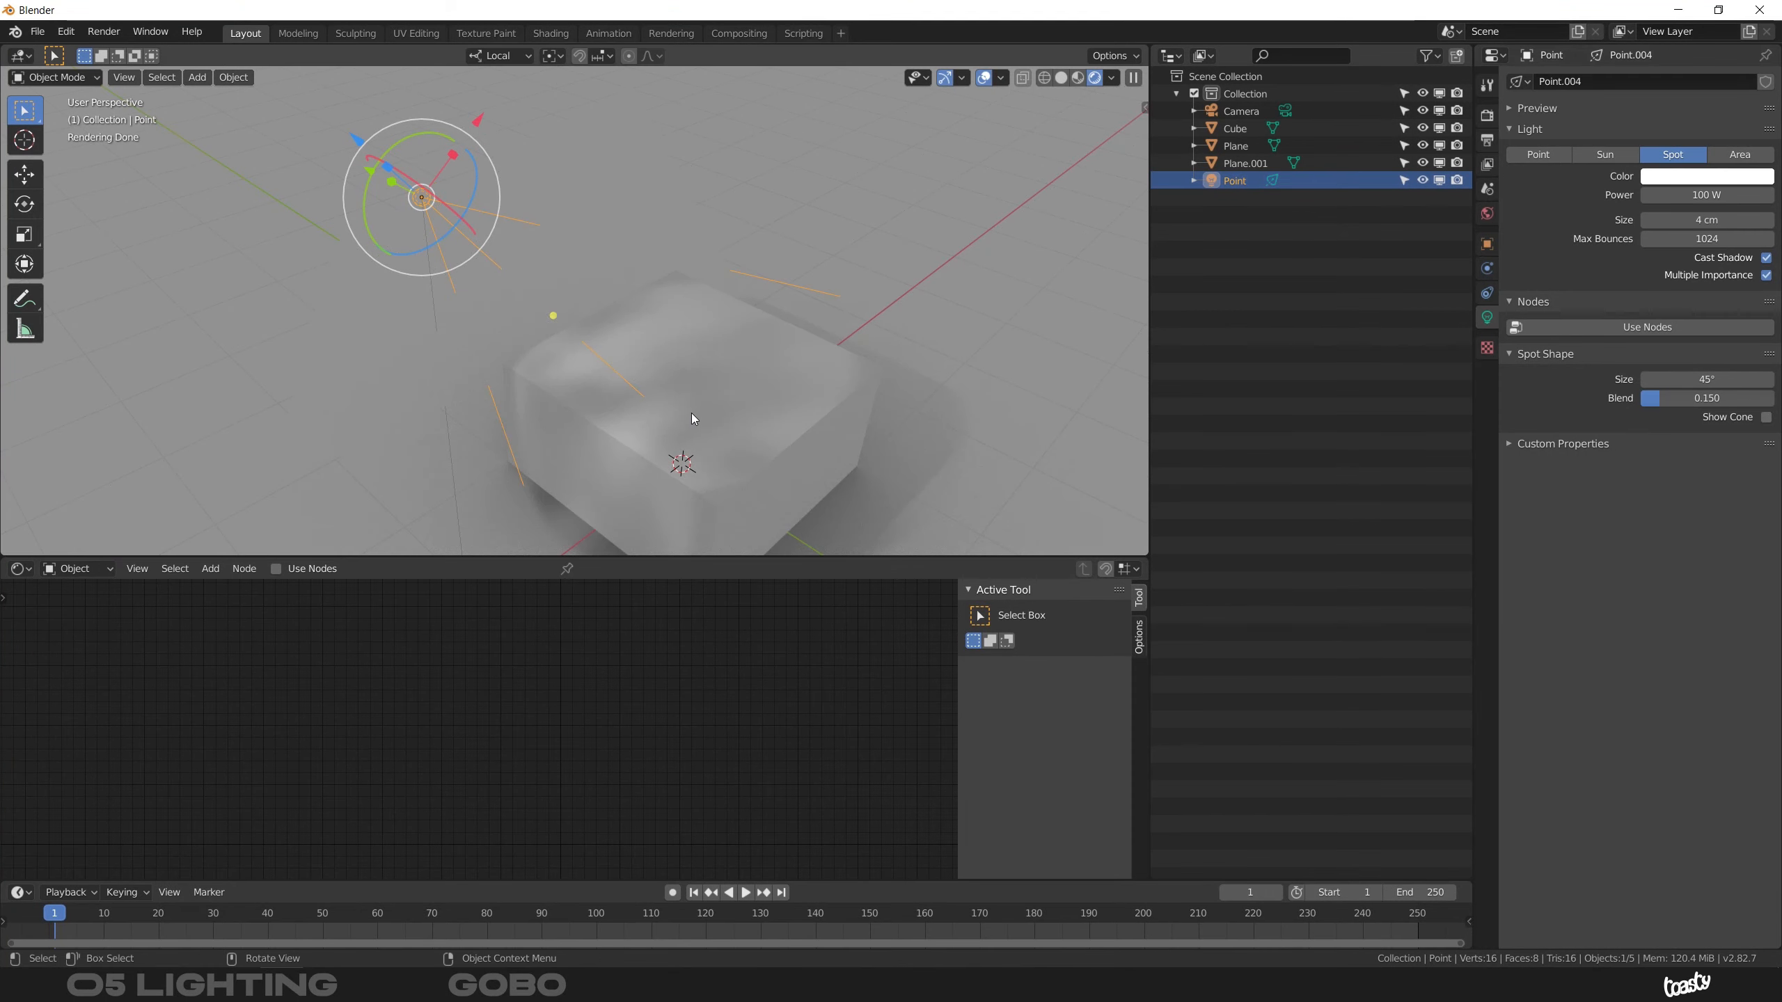
Rename the raised plane with the transparent material as gobo.
{"action": "middle_click_drag", "start_coordinate": [704, 468], "coordinate": [630, 363]}
{"action": "left_click", "coordinate": [1246, 164]}
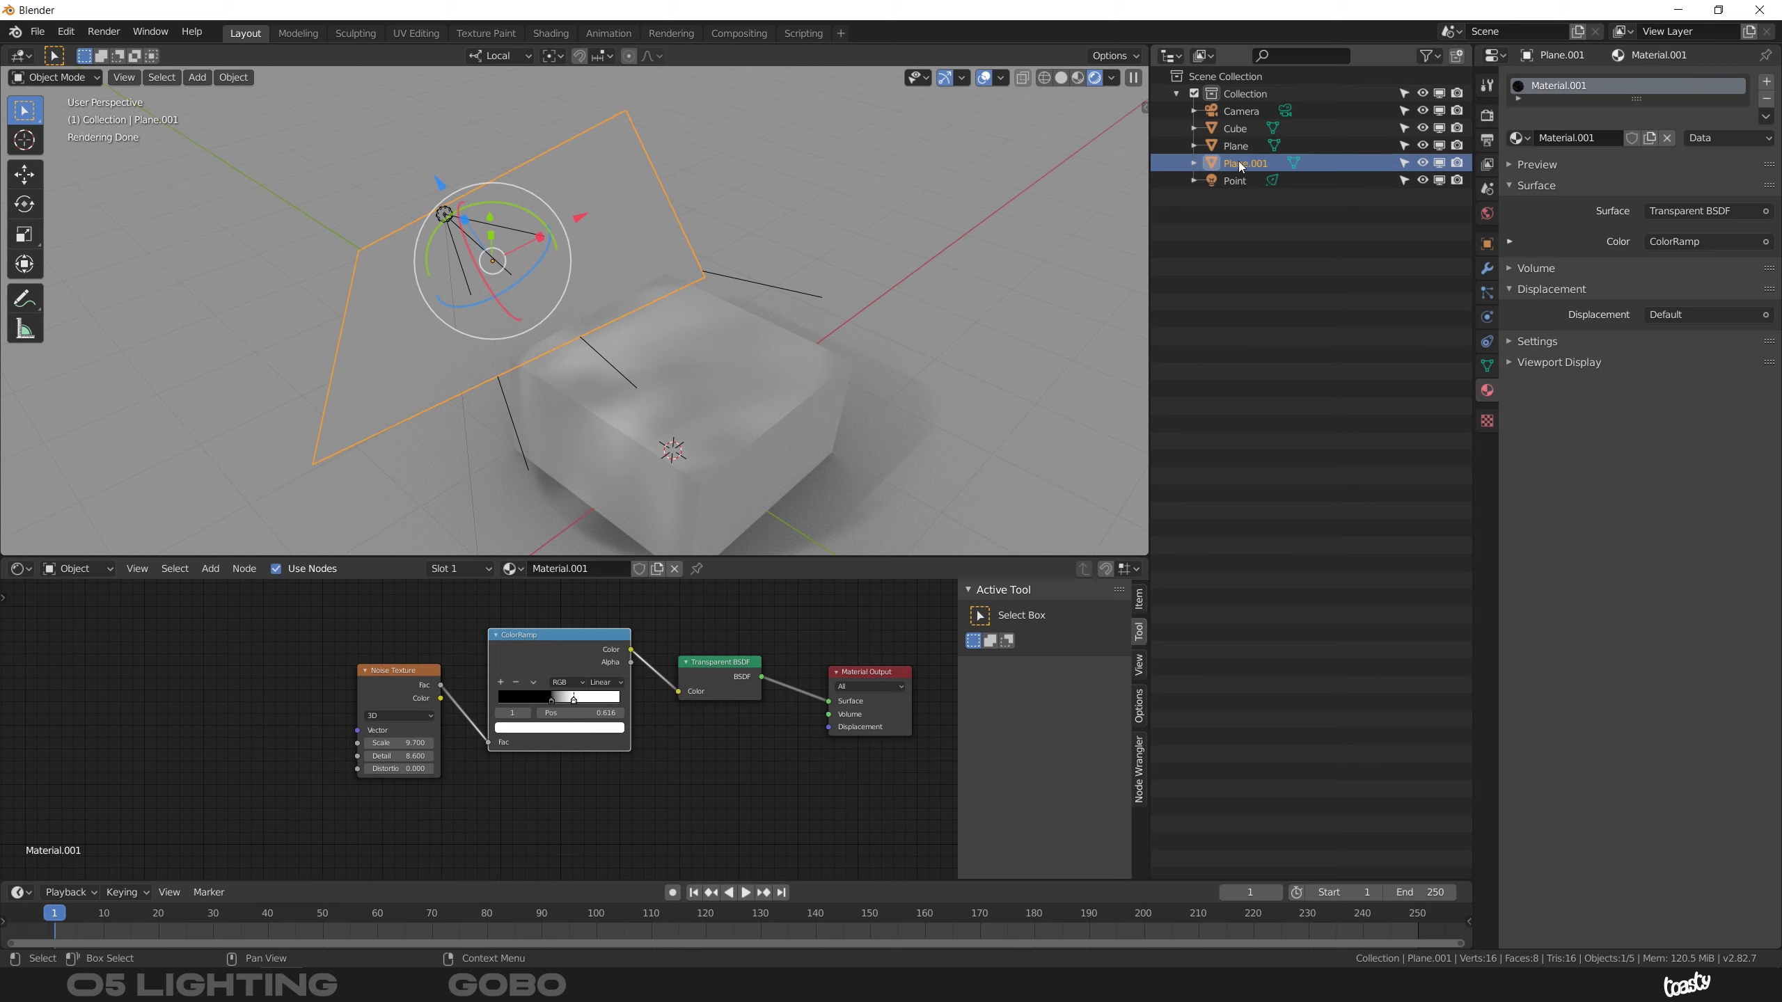
{"action": "type", "text": "gobo"}
{"action": "key", "text": "Return"}
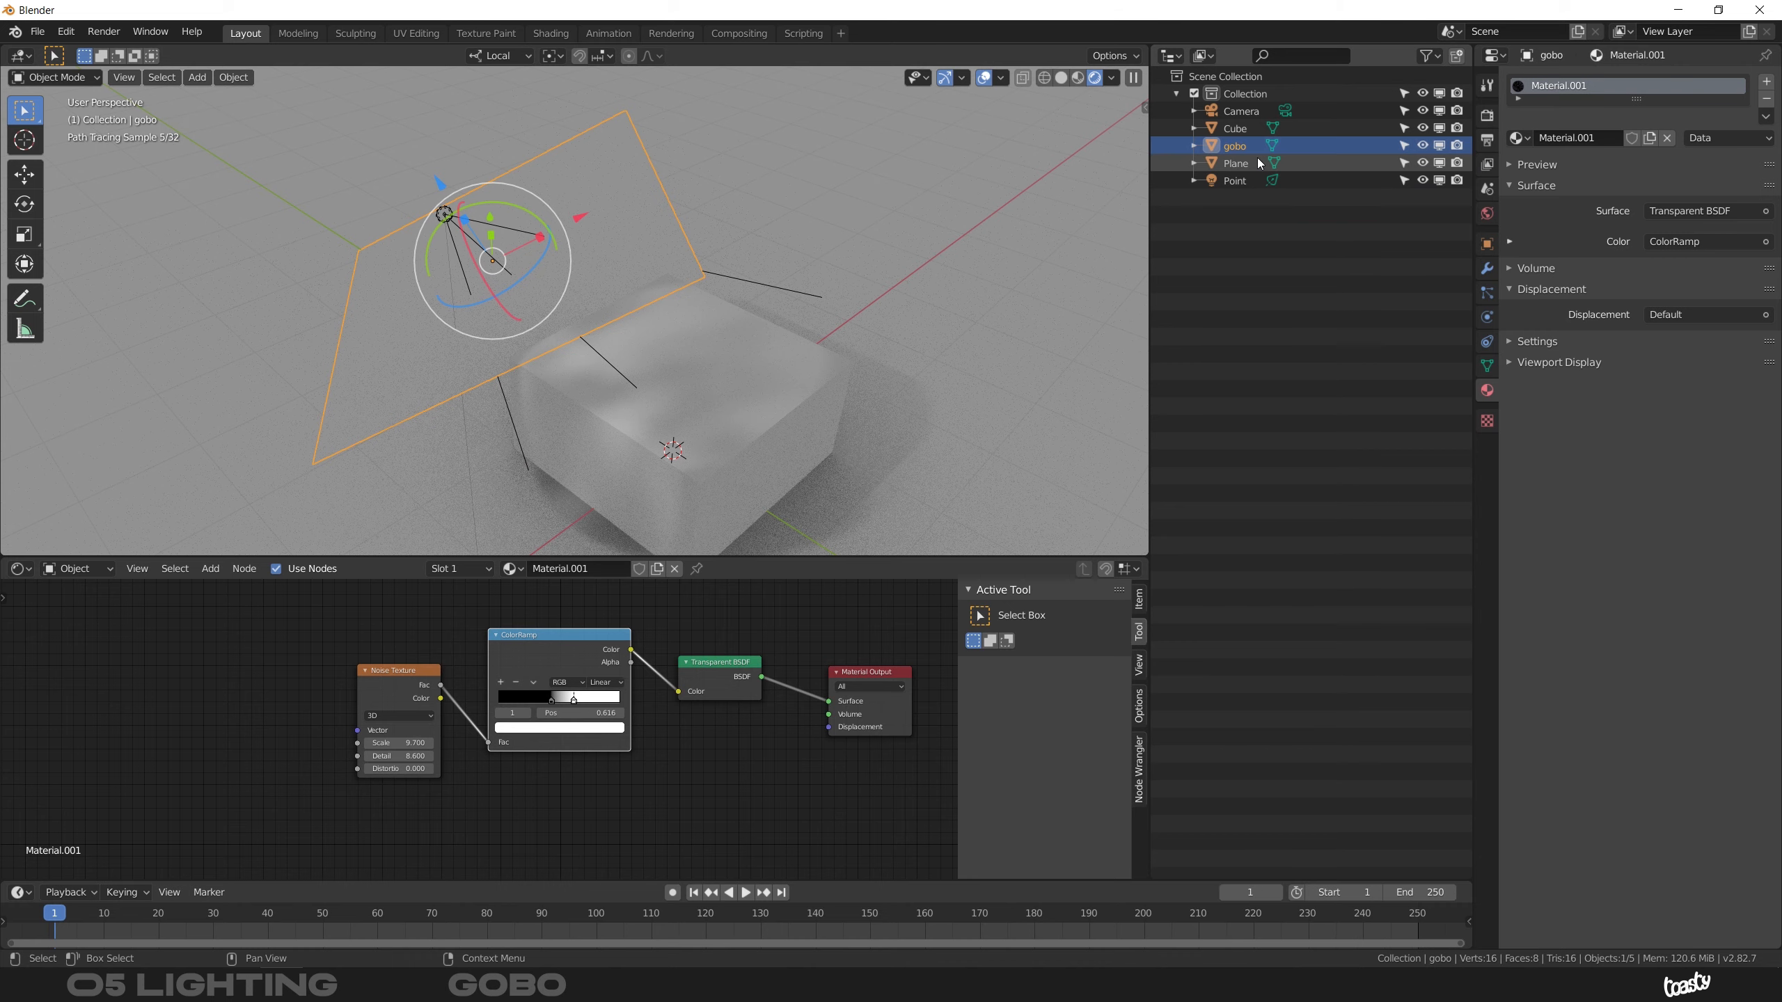
Add a Checker Texture node and connect its Fac output to the Transparent BSDF's Color in place of the ColorRamp.
{"action": "middle_click_drag", "start_coordinate": [414, 647], "coordinate": [363, 755]}
{"action": "key", "text": "shift+a"}
{"action": "left_click", "coordinate": [375, 666]}
{"action": "type", "text": "che"}
{"action": "key", "text": "Return"}
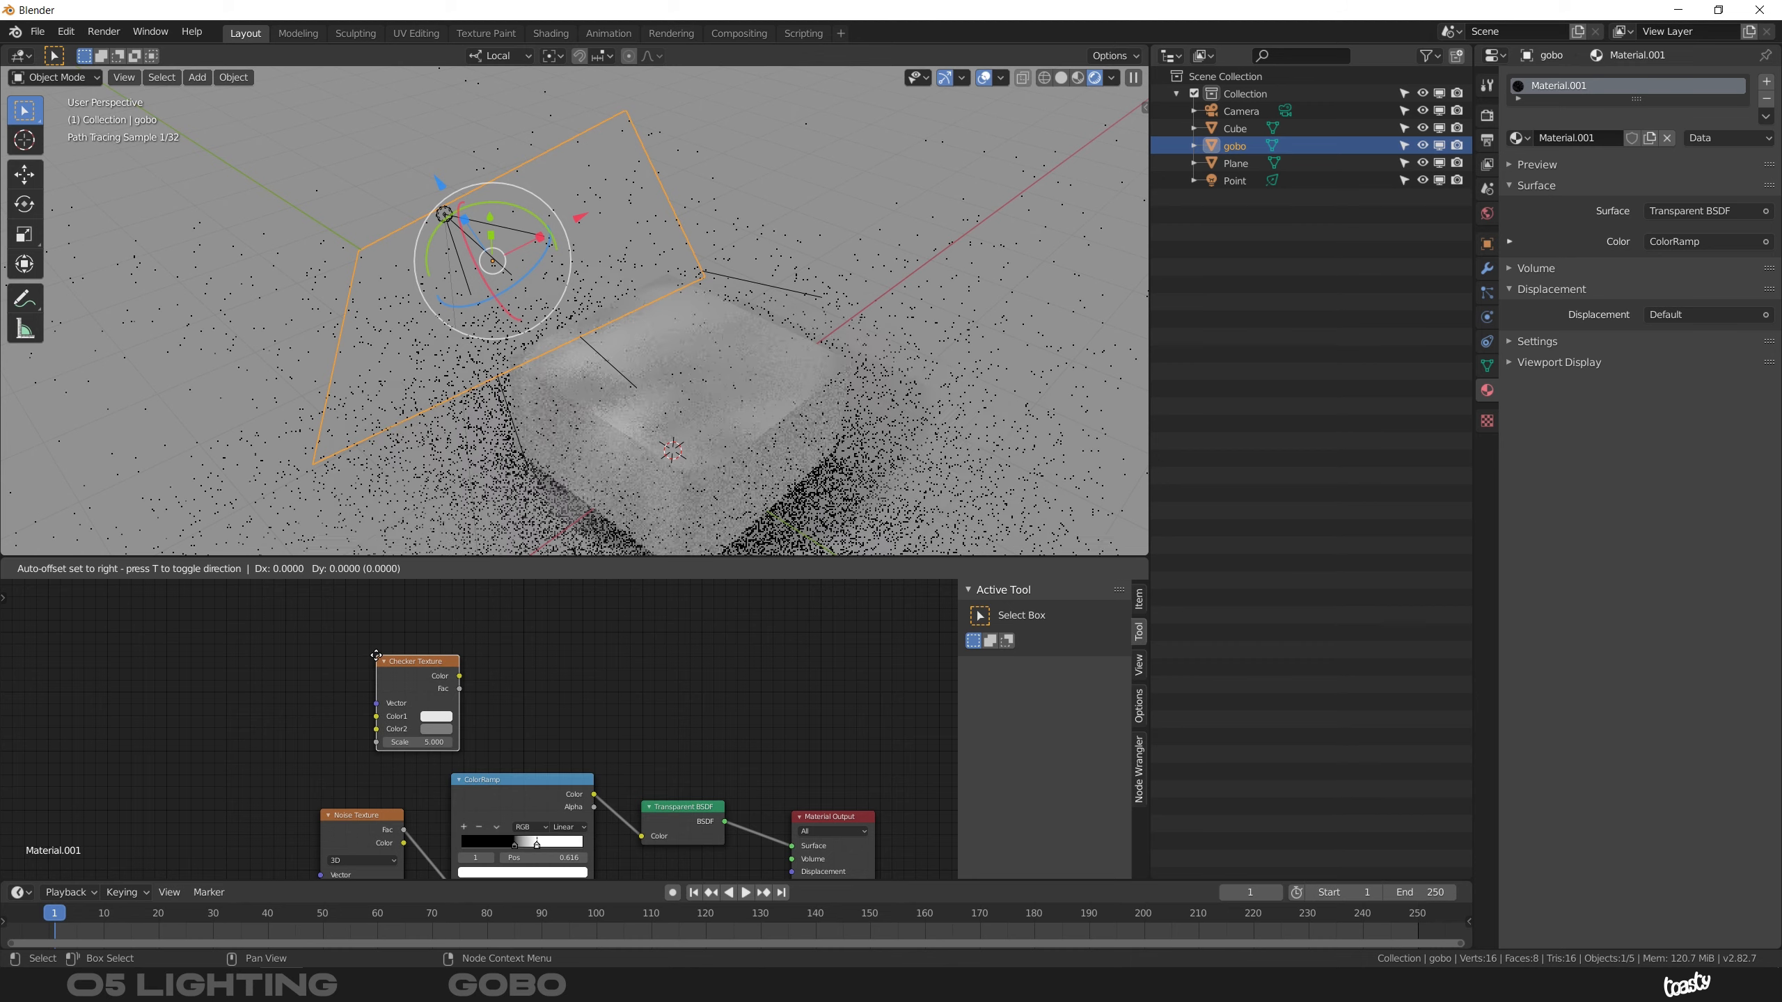
{"action": "left_click", "coordinate": [505, 657]}
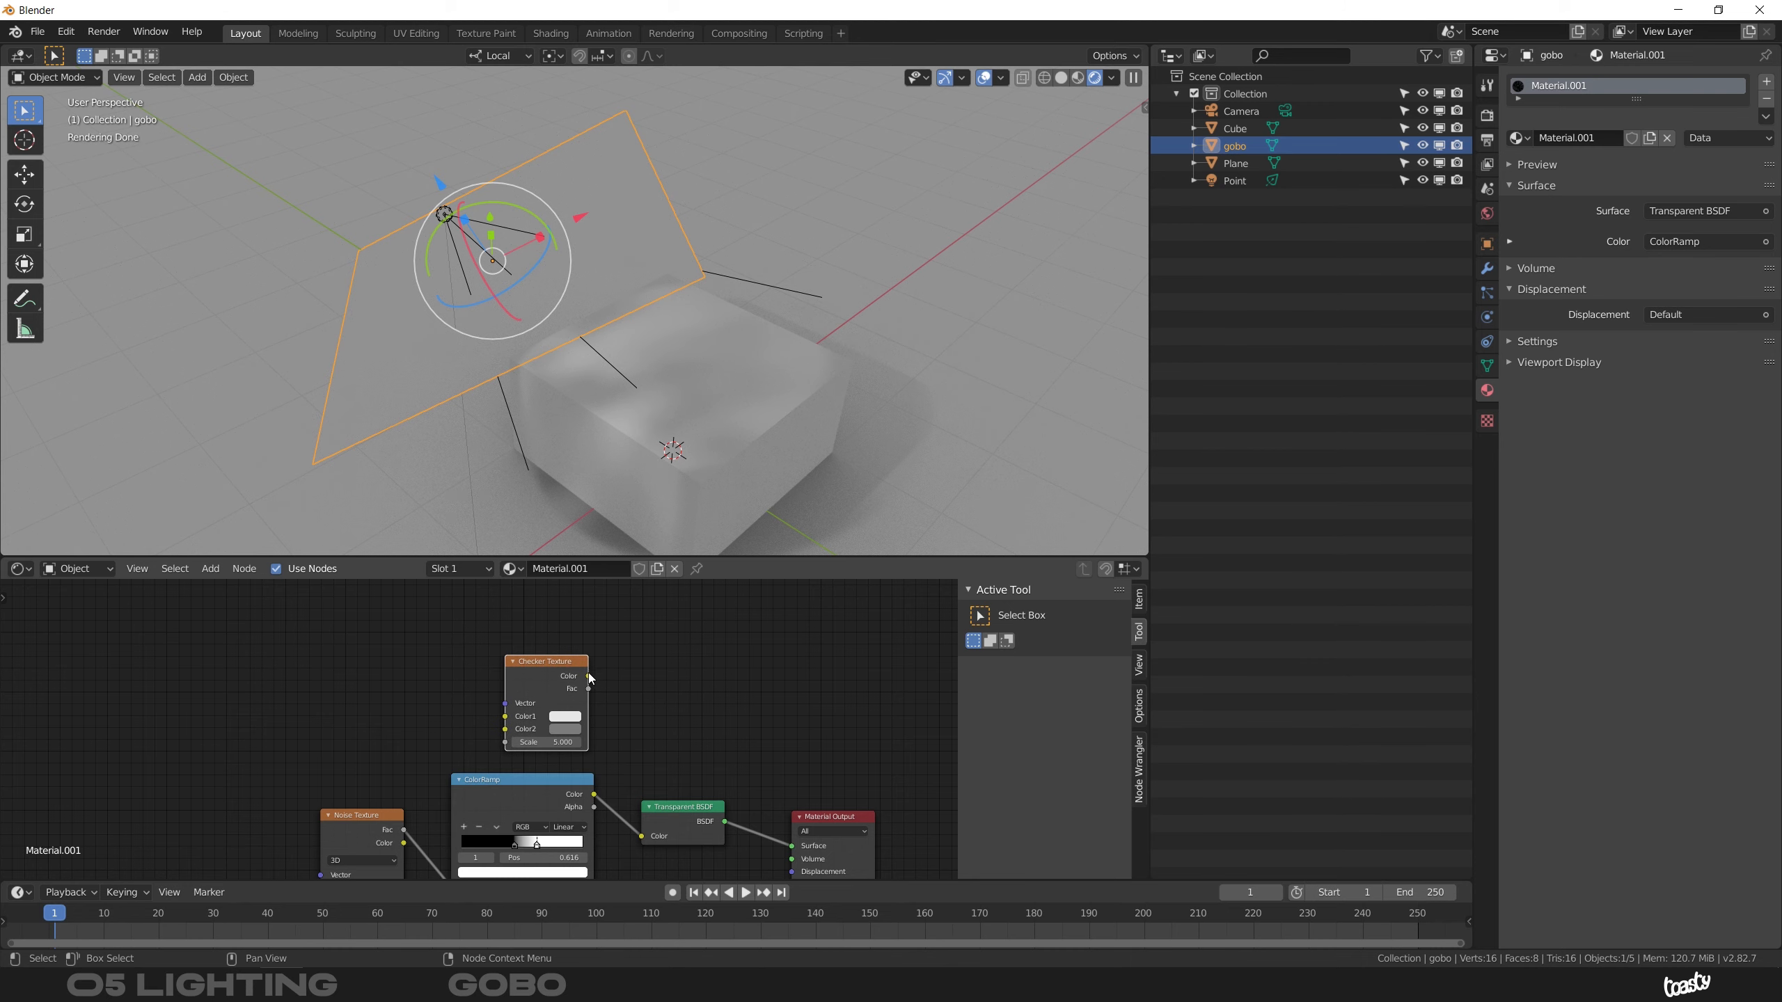
{"action": "left_click_drag", "start_coordinate": [609, 688], "coordinate": [643, 838]}
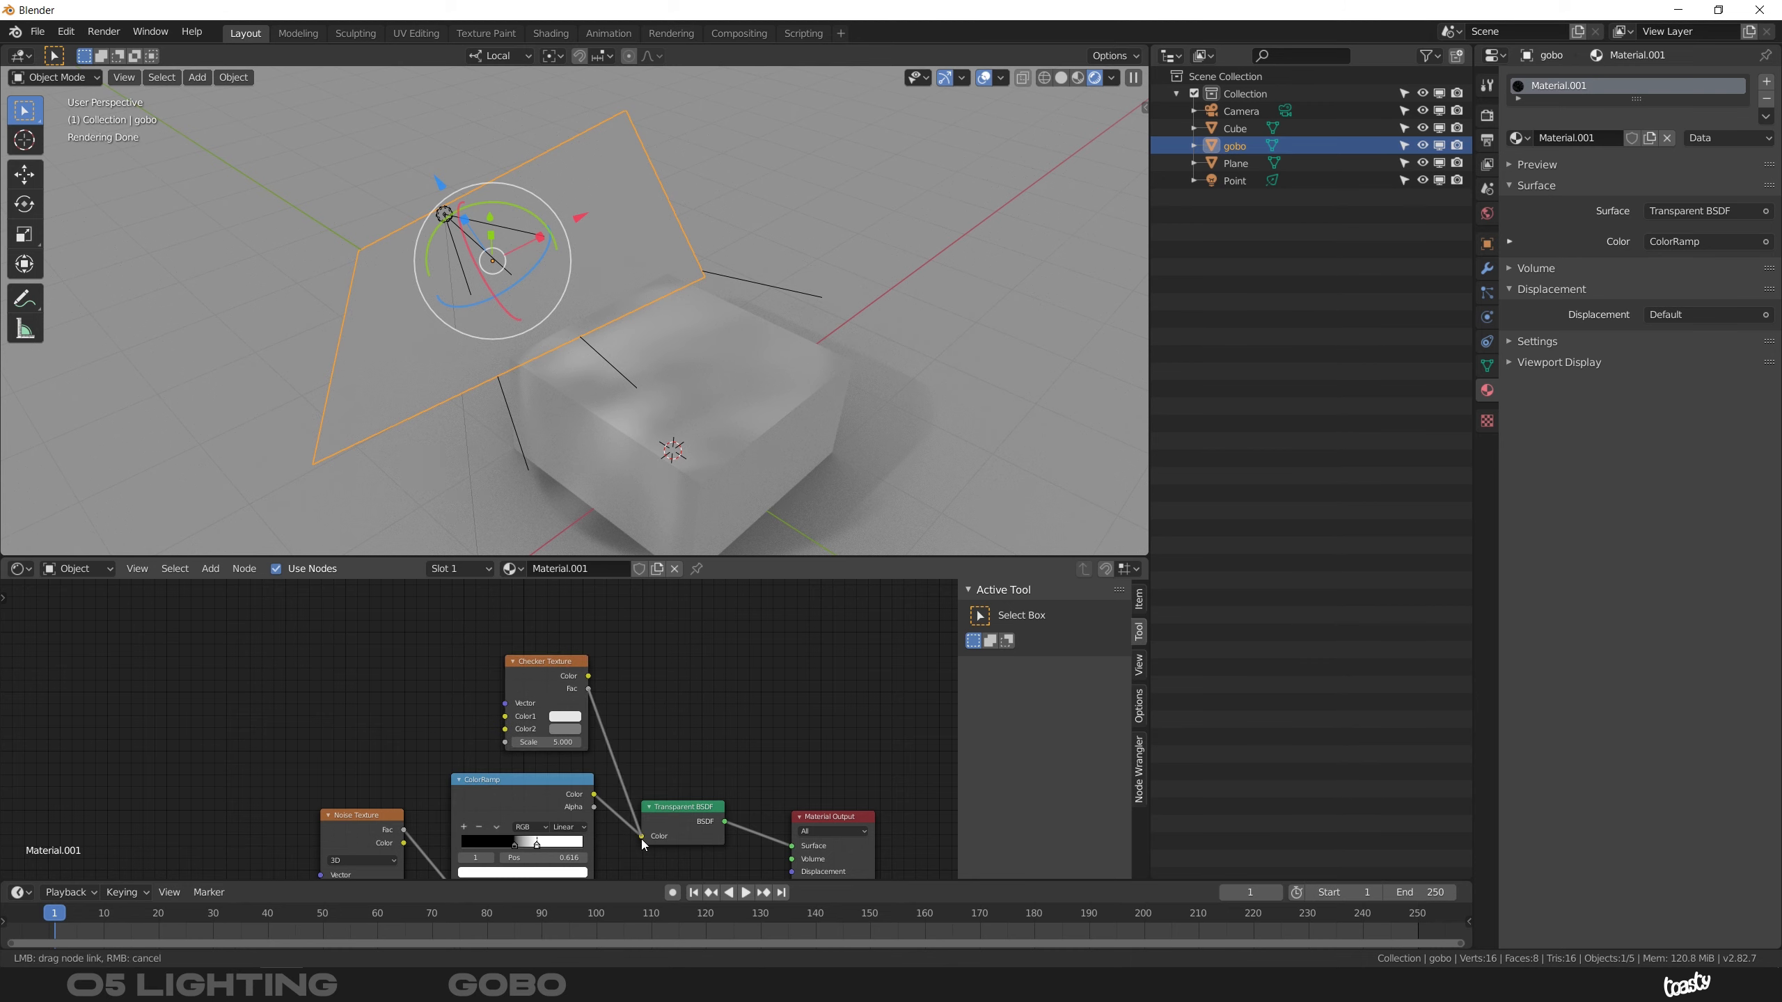
Scale the gobo plane down to about 0.4 and move it within the spotlight's cone in front of the cube.
{"action": "key", "text": "s"}
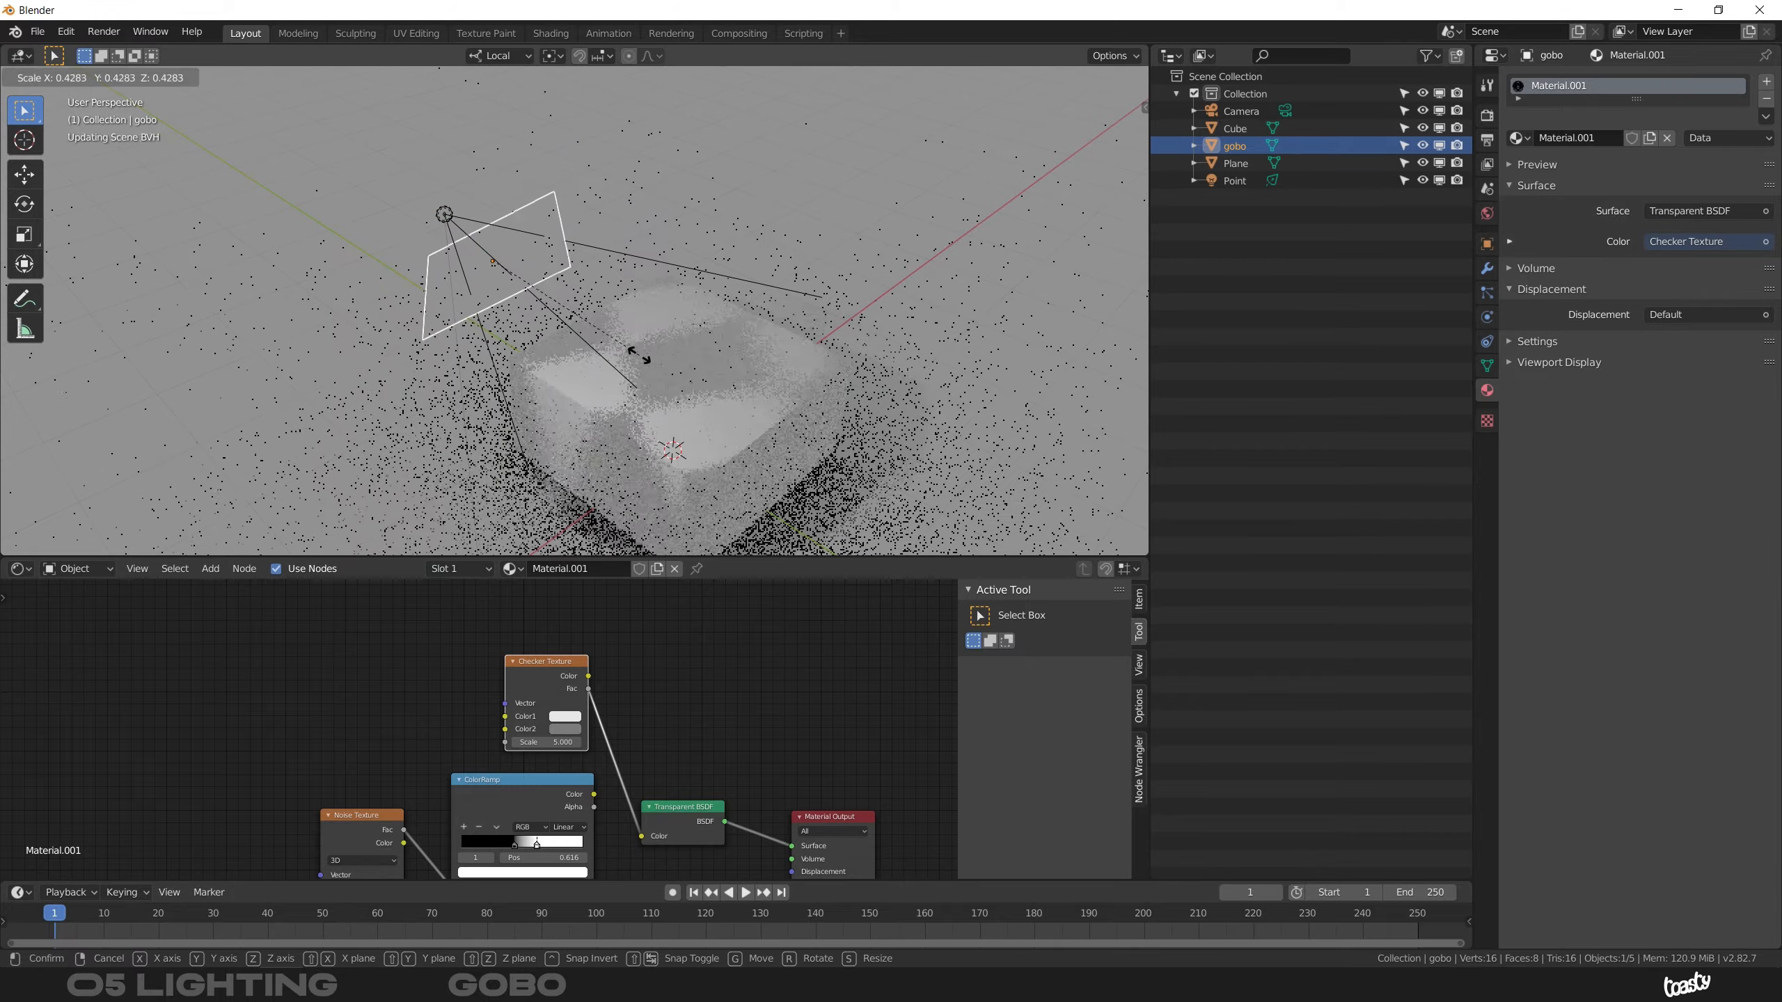
{"action": "left_click", "coordinate": [616, 335]}
{"action": "middle_click_drag", "start_coordinate": [604, 404], "coordinate": [665, 435]}
{"action": "key", "text": "g"}
{"action": "left_click", "coordinate": [722, 443]}
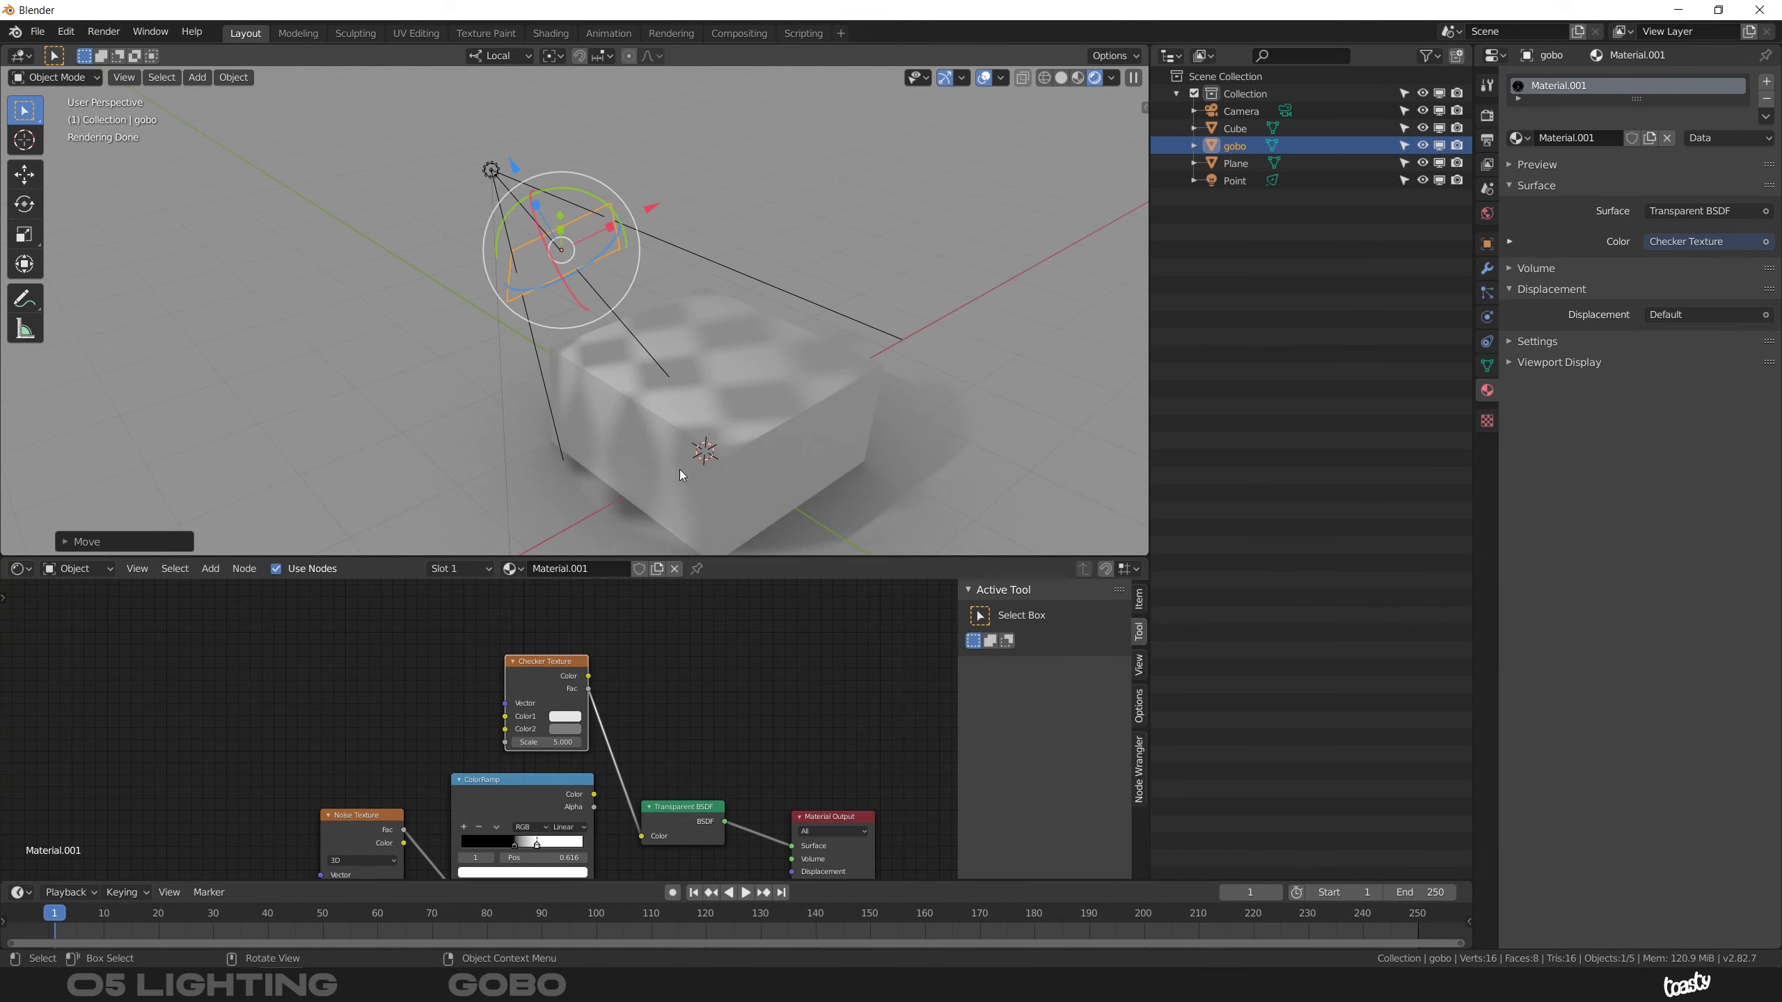